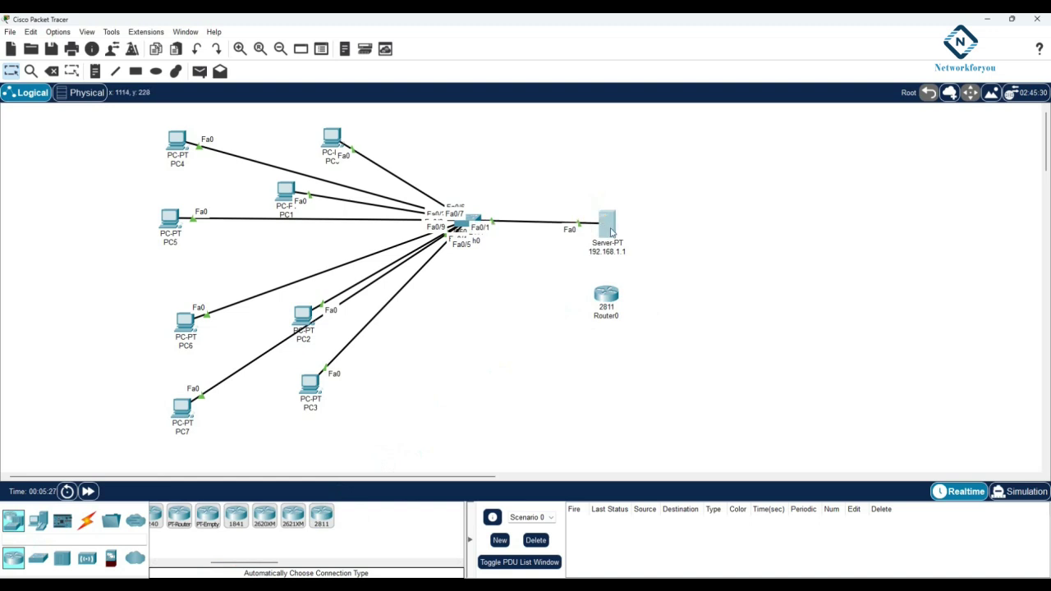
# Step: Delete the server at 192.168.1.1 from the topology
pyautogui.click(694, 177)
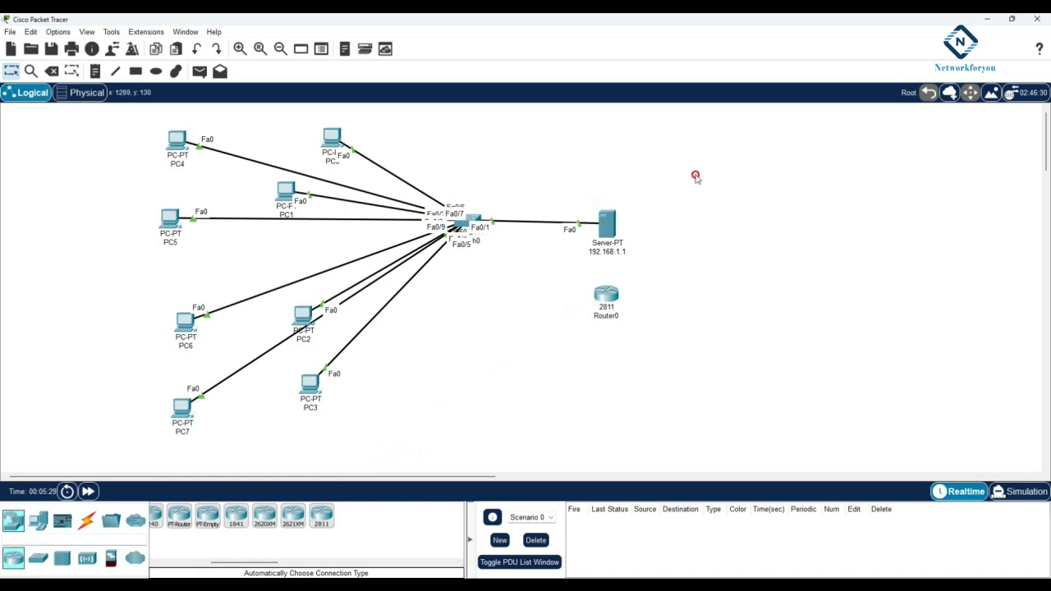
pyautogui.click(51, 71)
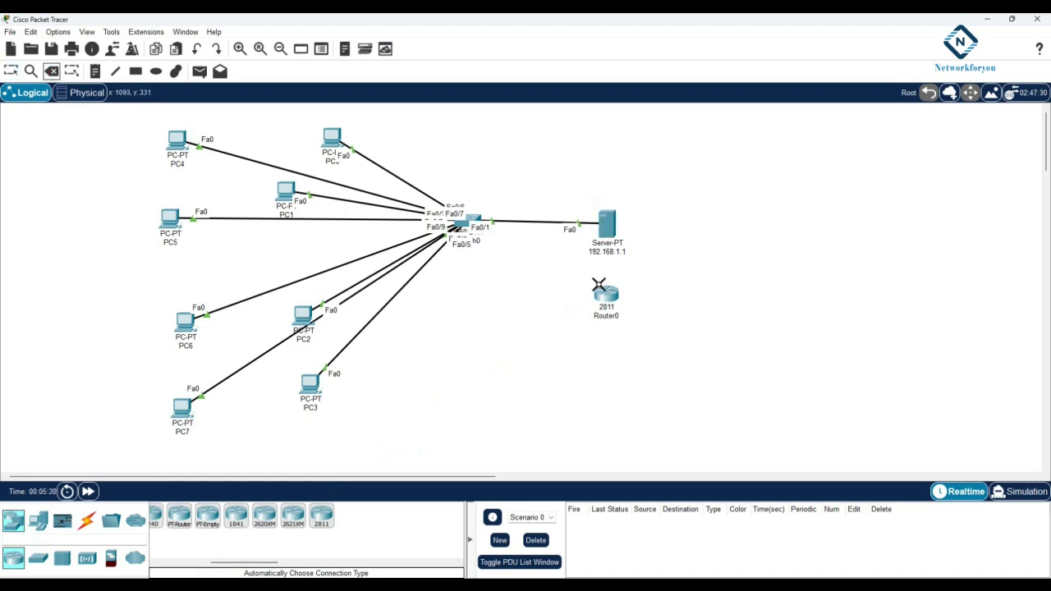
pyautogui.click(608, 224)
pyautogui.click(531, 315)
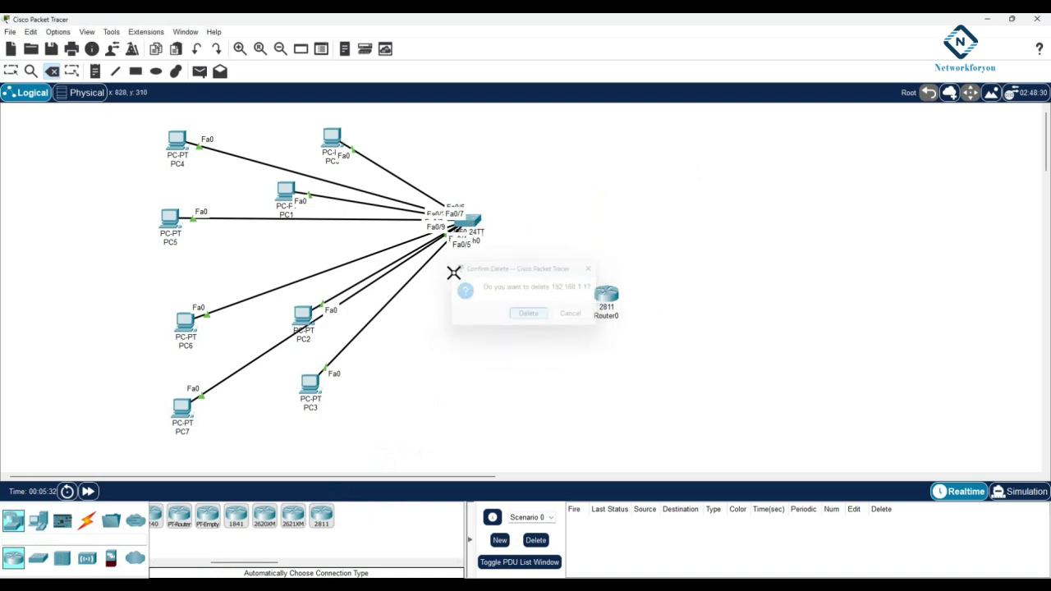
# Step: Move the router up beside the switch and rename it R1
pyautogui.click(11, 71)
pyautogui.moveTo(611, 297); pyautogui.dragTo(603, 220)
pyautogui.click(600, 240)
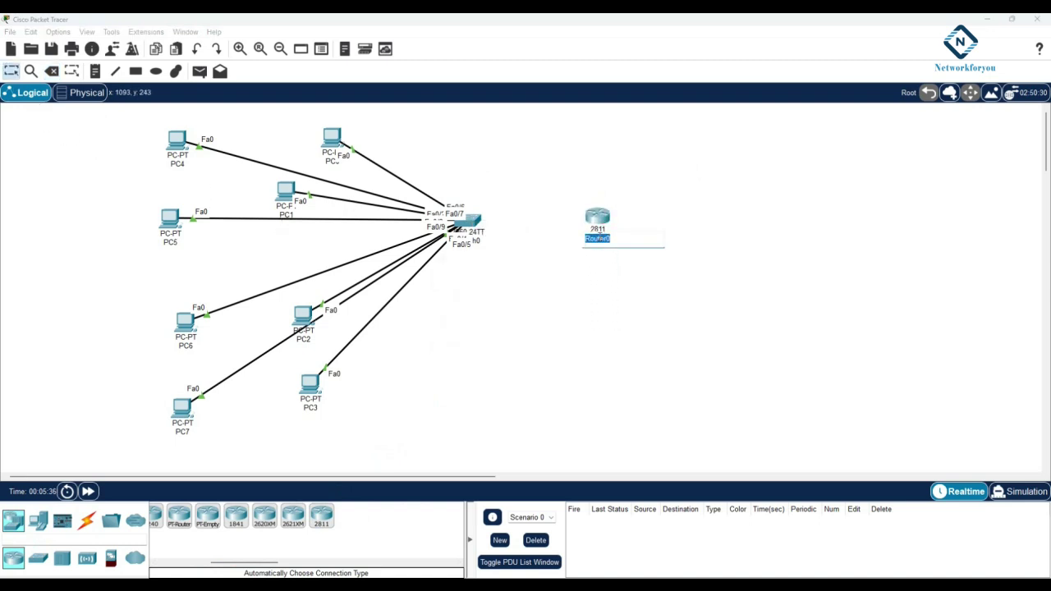
pyautogui.write('R1')
pyautogui.press('Return')
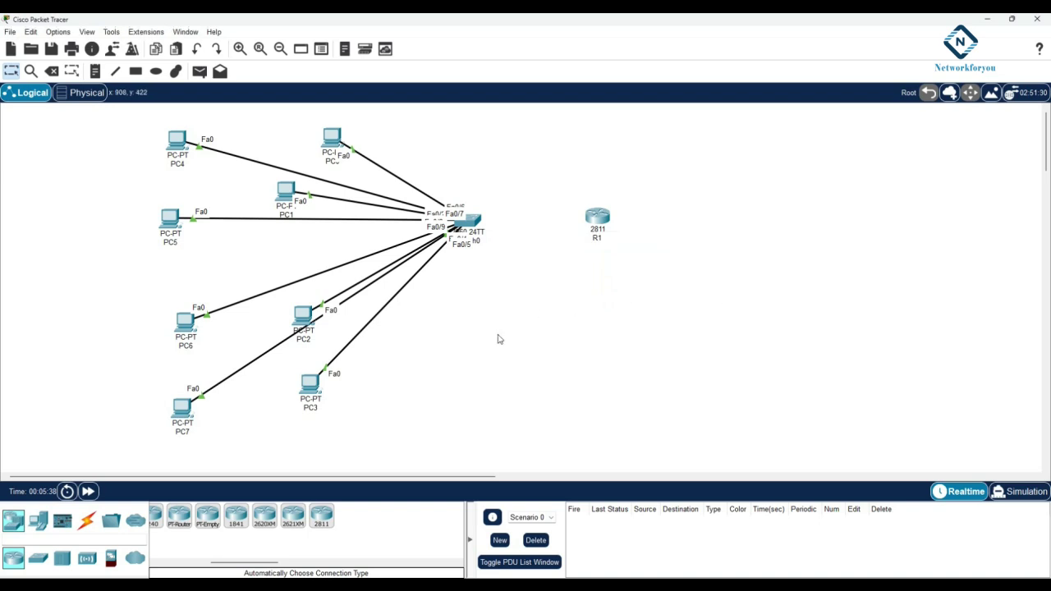
# Step: Cable R1 to the switch with an automatically chosen connection type
pyautogui.click(86, 520)
pyautogui.click(162, 515)
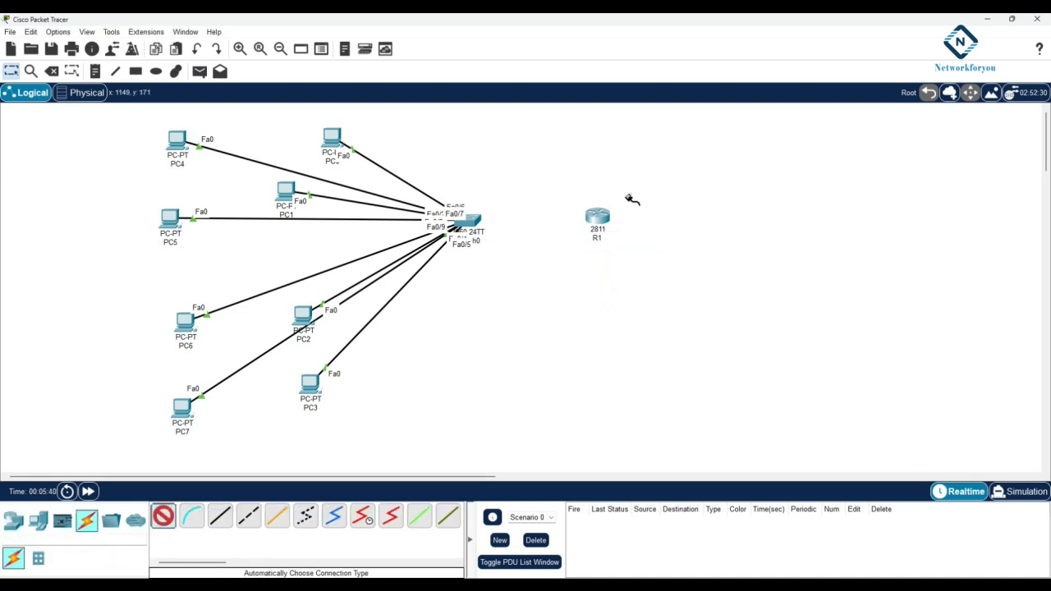
pyautogui.click(598, 219)
pyautogui.click(481, 223)
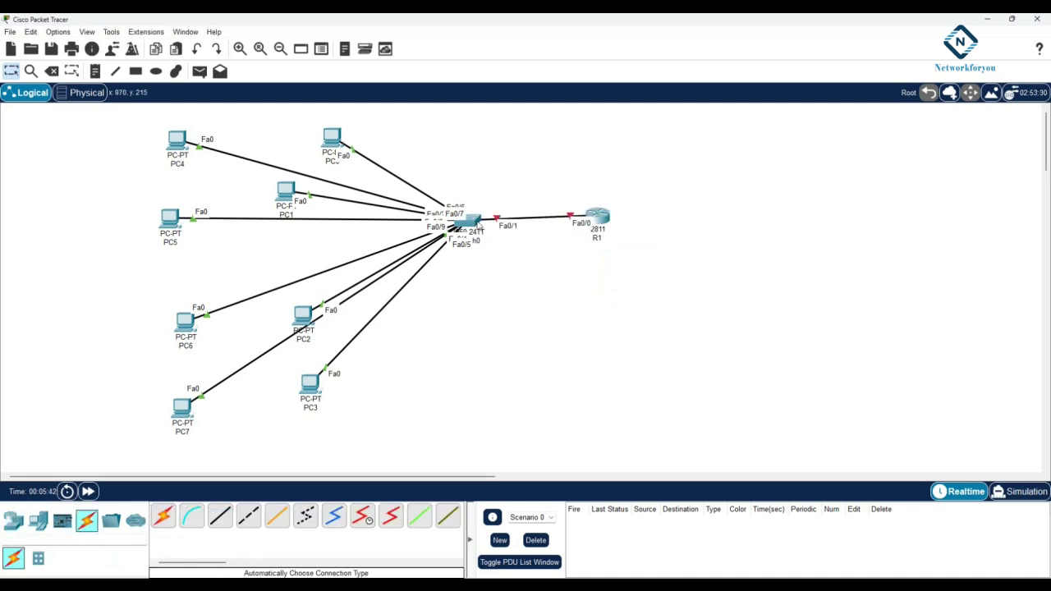
# Step: Rearrange R1 and PCs 0, 1, 2, 3, 5, 6 and 7 around the switch
pyautogui.moveTo(601, 217); pyautogui.dragTo(673, 214)
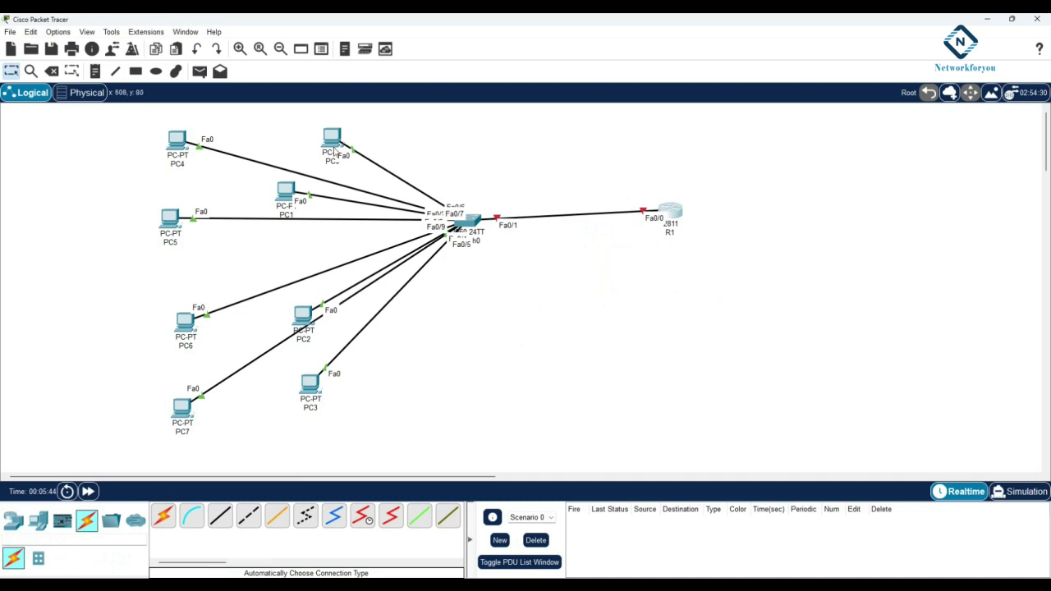
pyautogui.moveTo(334, 150); pyautogui.dragTo(246, 125)
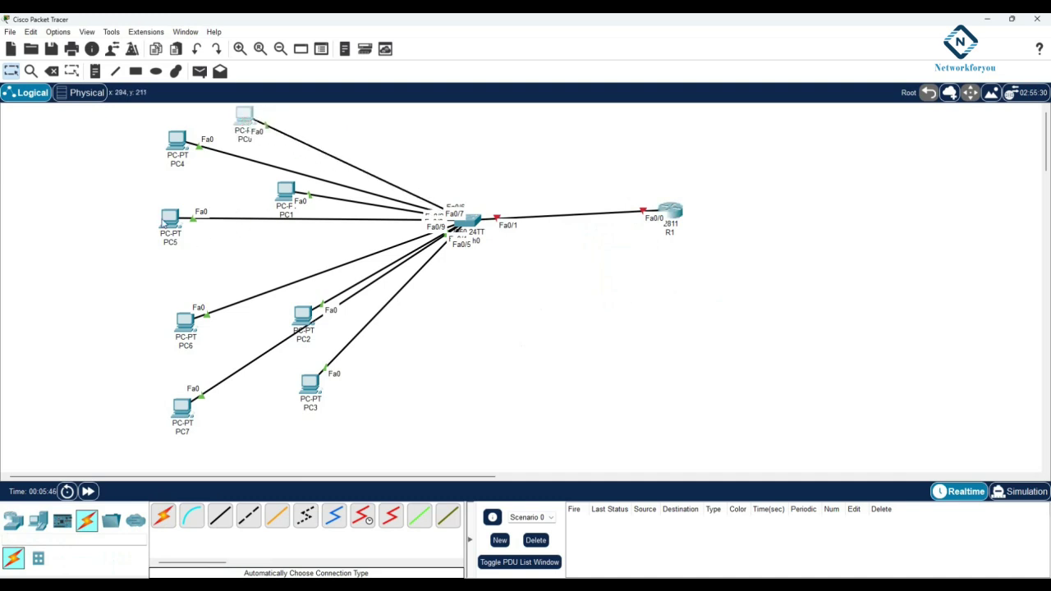
pyautogui.moveTo(163, 222); pyautogui.dragTo(188, 256)
pyautogui.moveTo(284, 197); pyautogui.dragTo(187, 213)
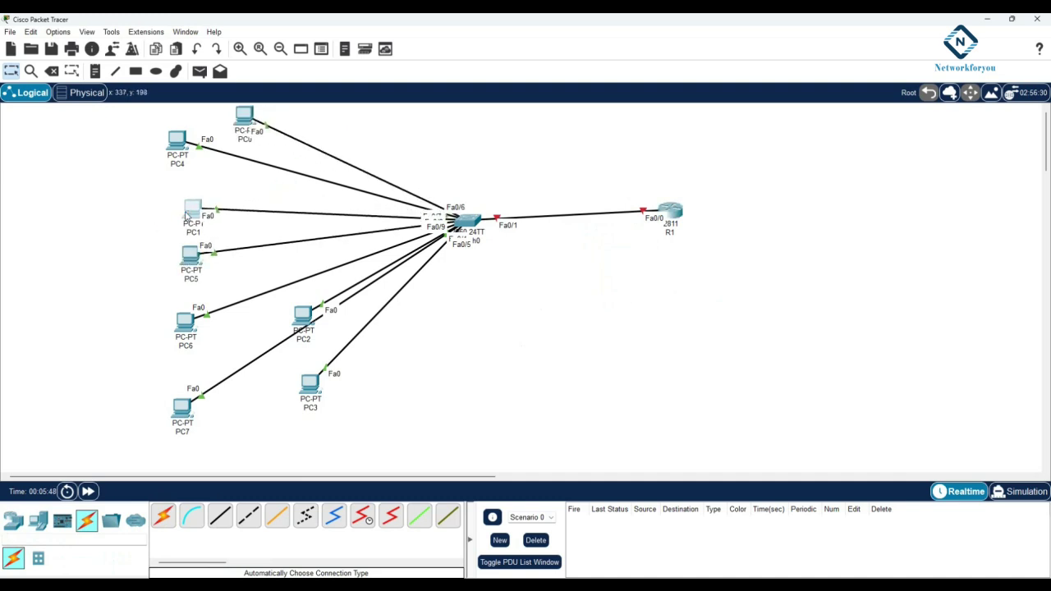
pyautogui.moveTo(195, 327); pyautogui.dragTo(190, 315)
pyautogui.moveTo(315, 318); pyautogui.dragTo(236, 356)
pyautogui.moveTo(309, 384); pyautogui.dragTo(373, 408)
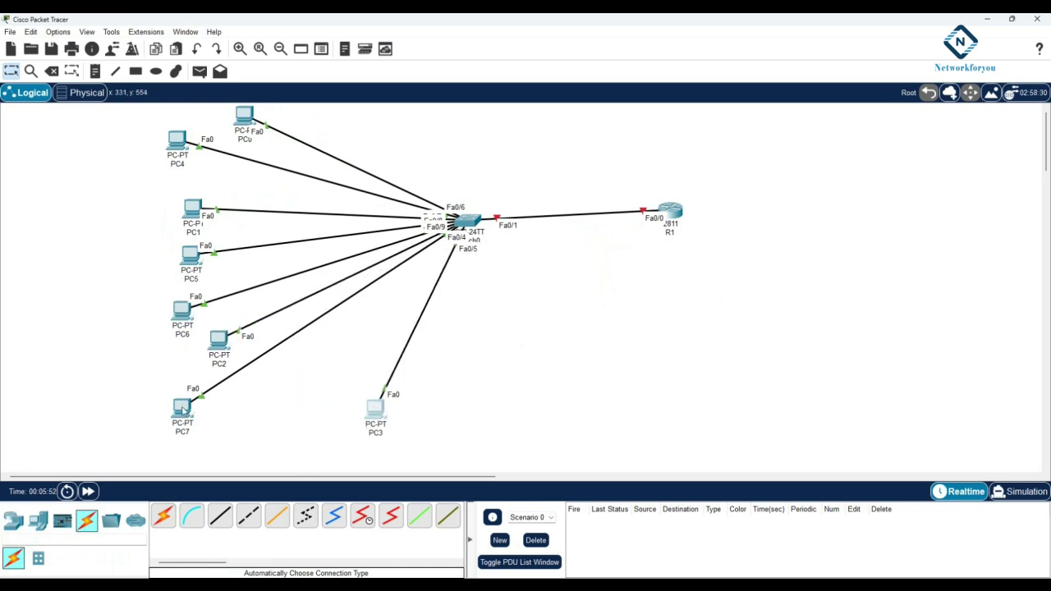
pyautogui.moveTo(184, 409); pyautogui.dragTo(320, 411)
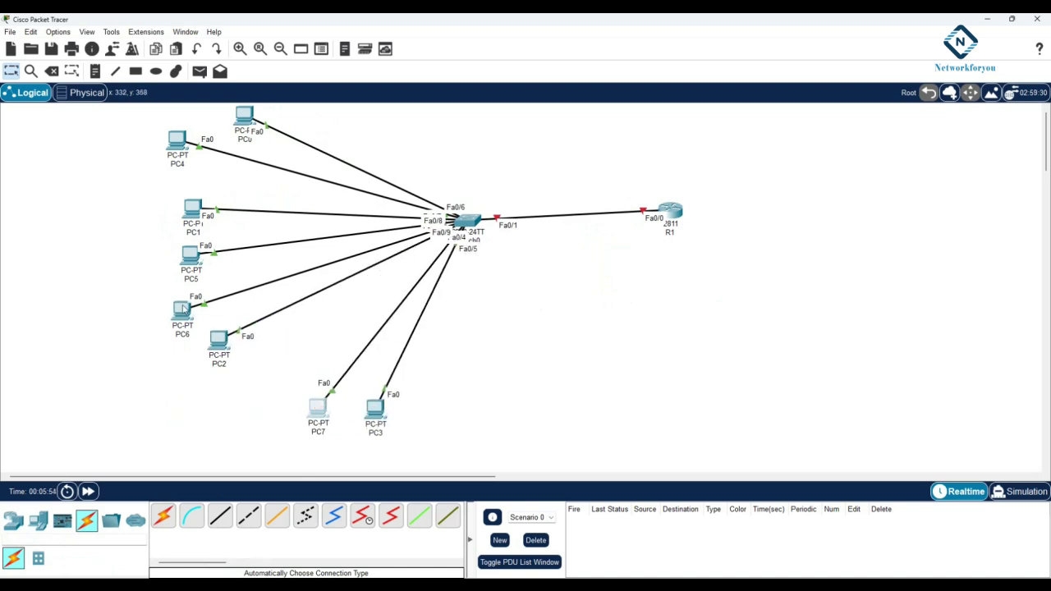
pyautogui.moveTo(182, 306); pyautogui.dragTo(232, 362)
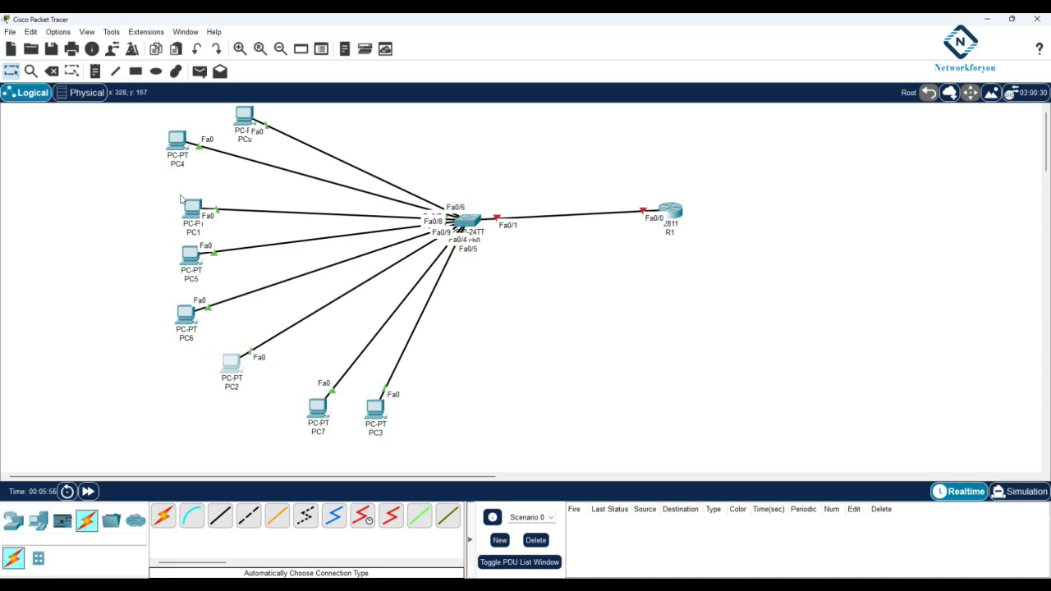
# Step: Draw light green filled rectangles around PC7/PC3 and around PC4
pyautogui.click(135, 71)
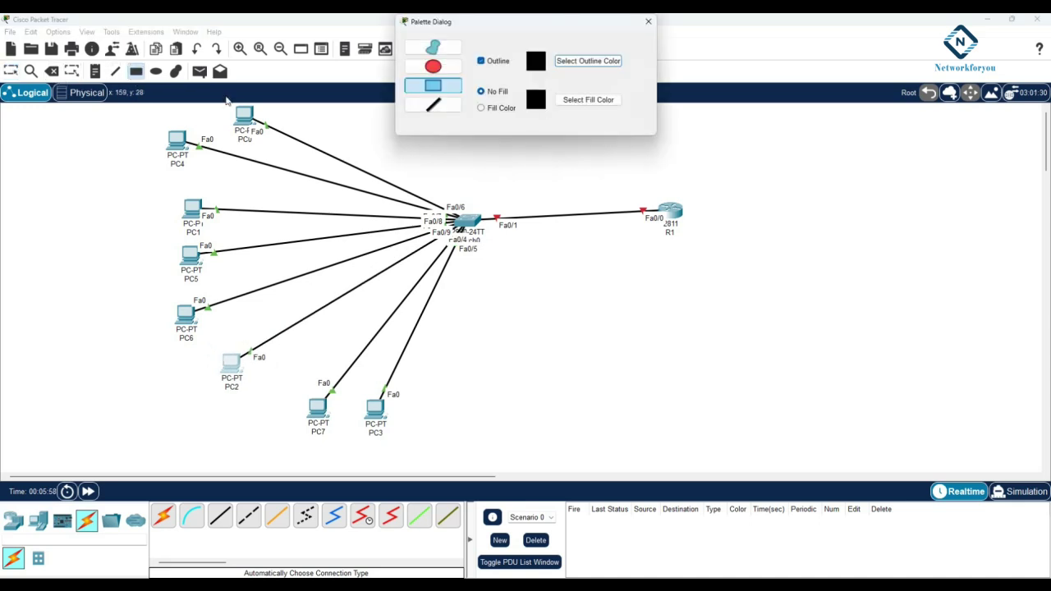
pyautogui.click(495, 109)
pyautogui.click(588, 99)
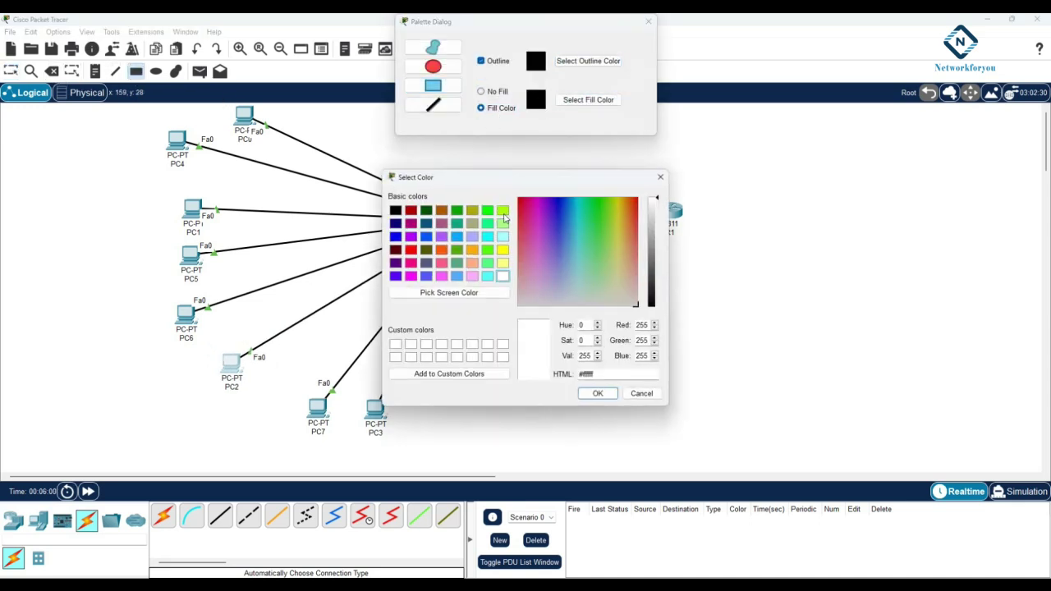
pyautogui.click(503, 210)
pyautogui.click(599, 394)
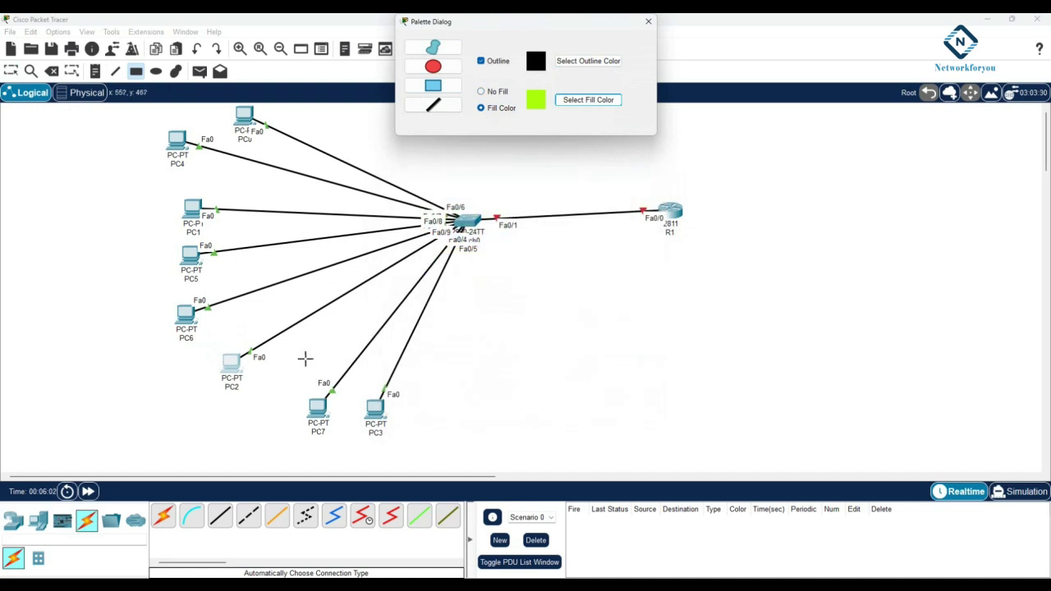
pyautogui.moveTo(301, 355); pyautogui.dragTo(406, 457)
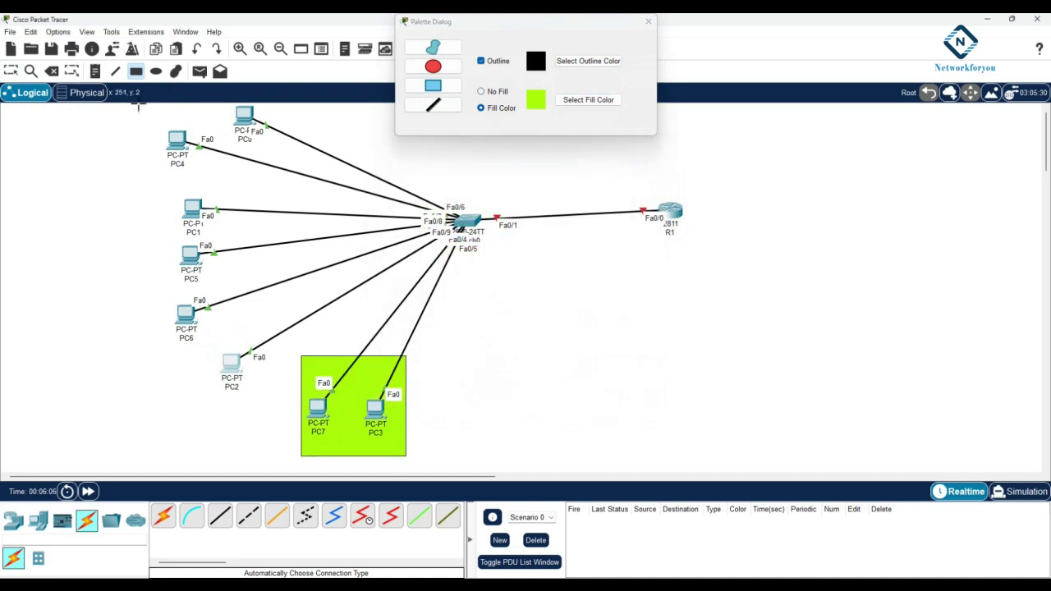
pyautogui.moveTo(151, 191); pyautogui.dragTo(315, 173)
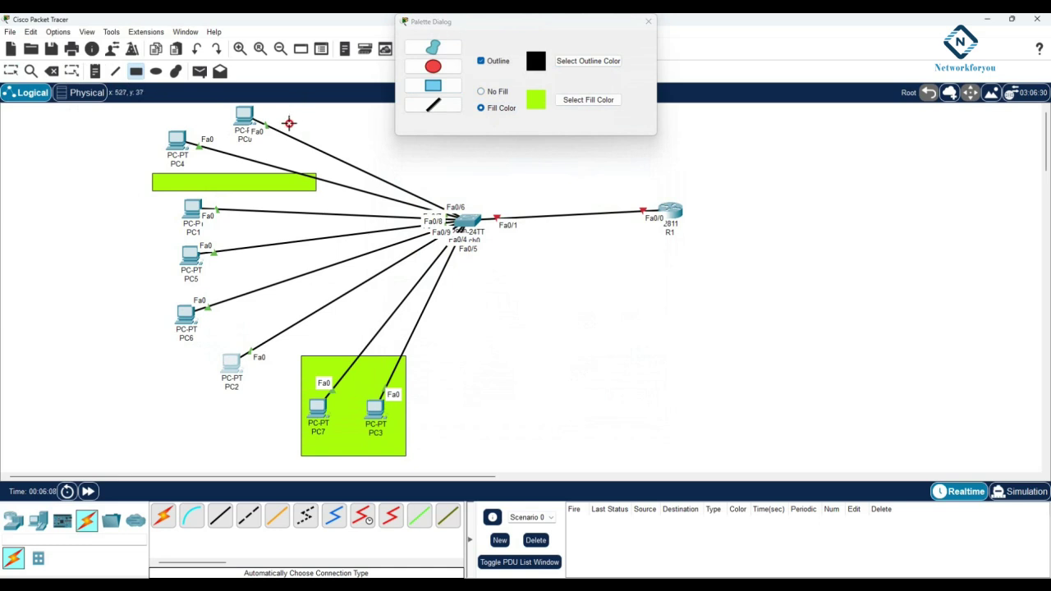
pyautogui.moveTo(289, 123); pyautogui.dragTo(289, 124)
# Step: Delete PC2, PC4 and the top green box
pyautogui.click(51, 70)
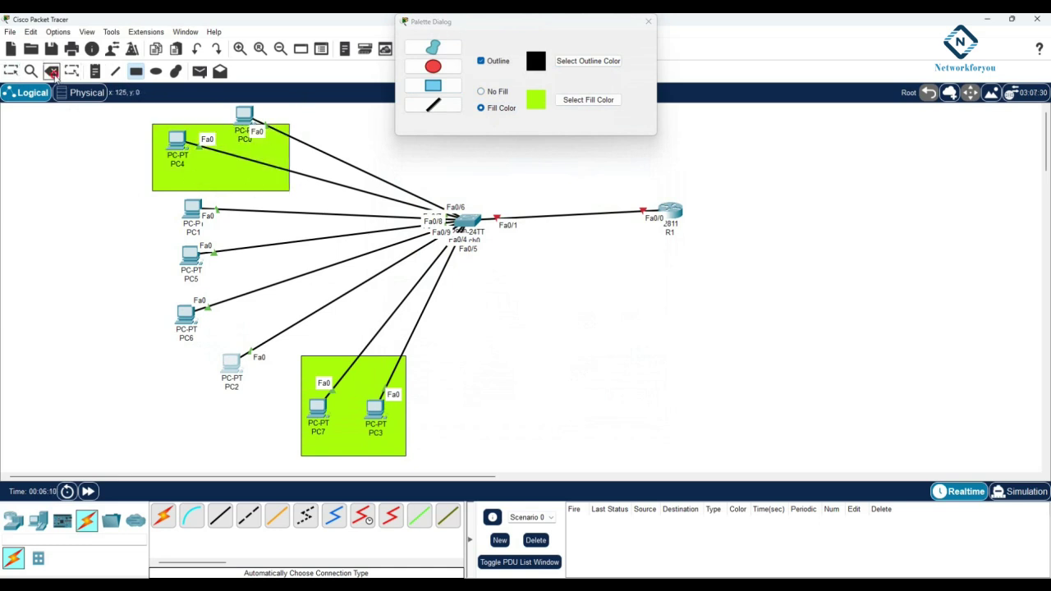
pyautogui.click(230, 362)
pyautogui.click(528, 315)
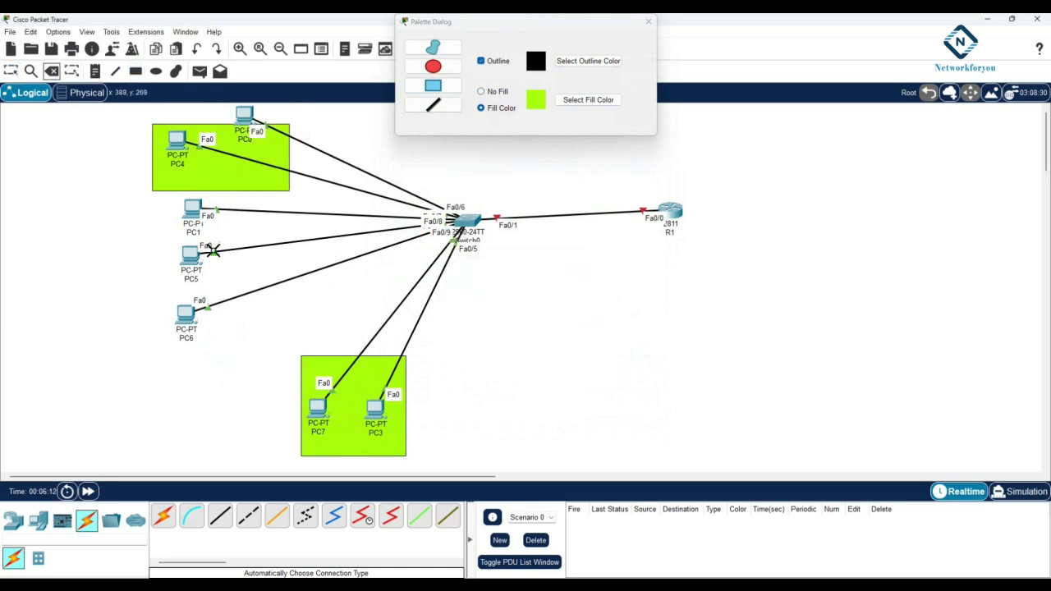
pyautogui.click(177, 147)
pyautogui.click(534, 314)
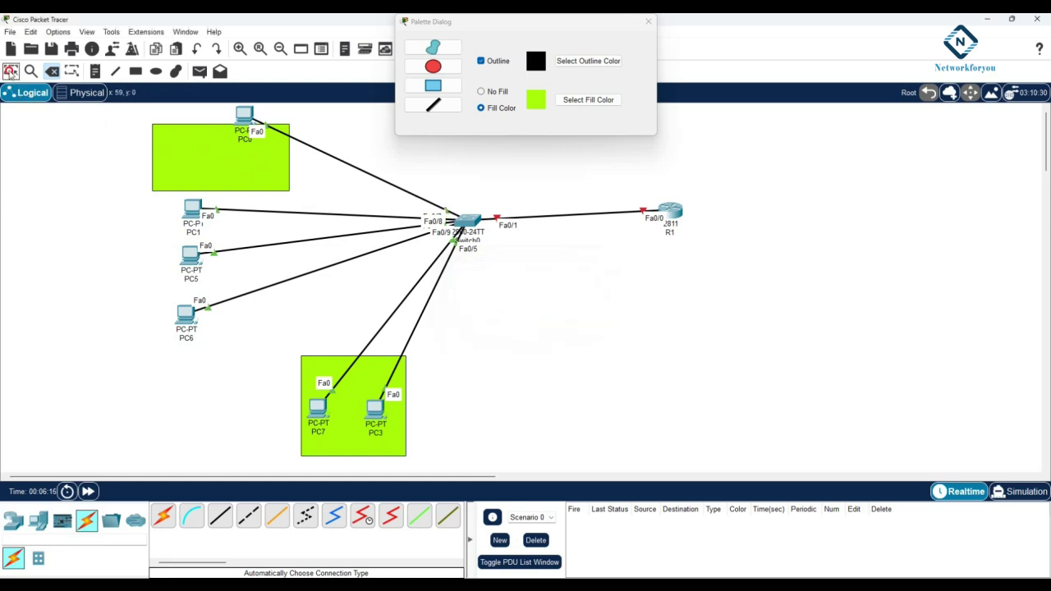
pyautogui.click(184, 148)
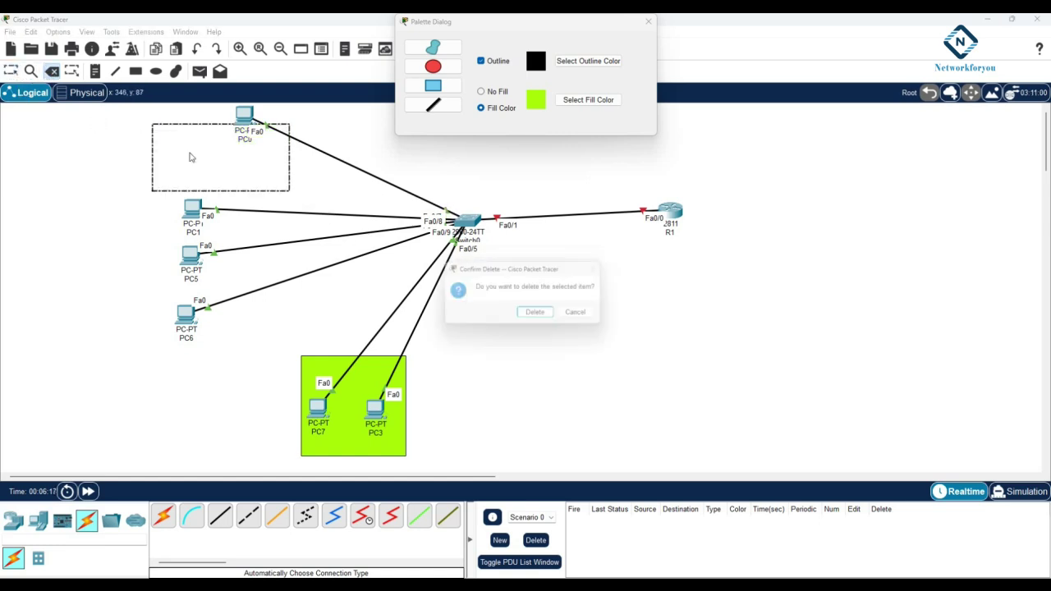
pyautogui.click(529, 314)
# Step: Reposition PC1, PC5 and PC6 into a tidier layout
pyautogui.click(11, 71)
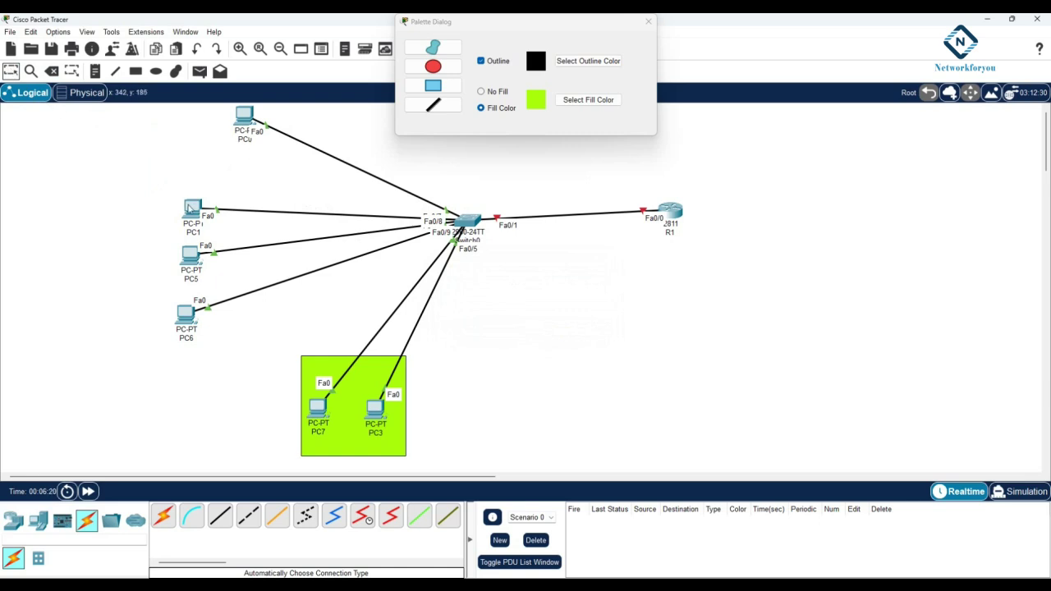
pyautogui.moveTo(189, 207); pyautogui.dragTo(226, 160)
pyautogui.moveTo(201, 270); pyautogui.dragTo(175, 236)
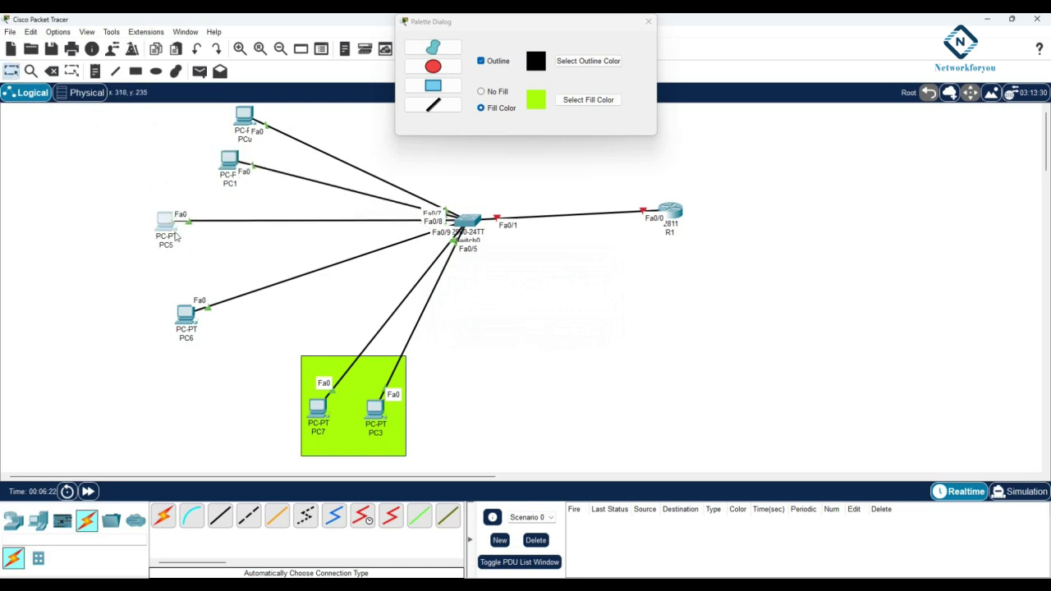
pyautogui.moveTo(185, 314); pyautogui.dragTo(183, 289)
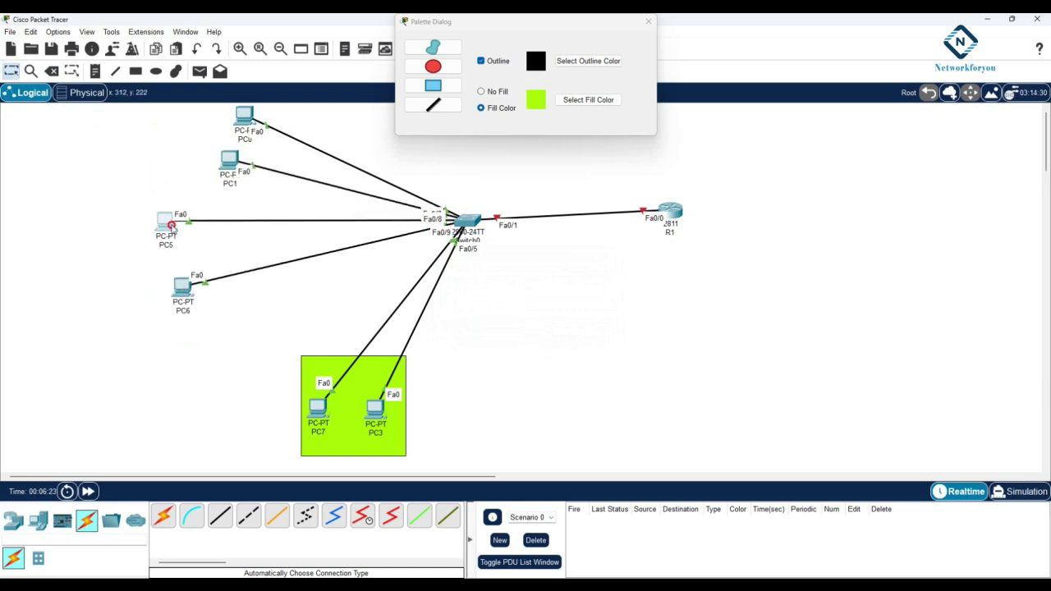
pyautogui.moveTo(172, 228); pyautogui.dragTo(178, 242)
pyautogui.click(588, 99)
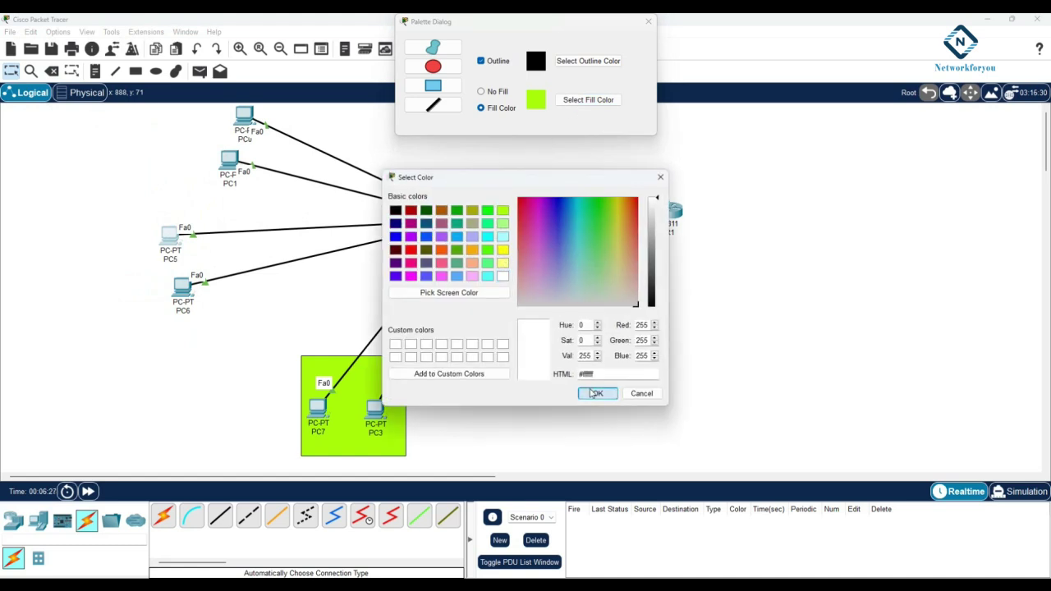
# Step: Draw a bright green filled box around PC0 and PC1
pyautogui.click(598, 393)
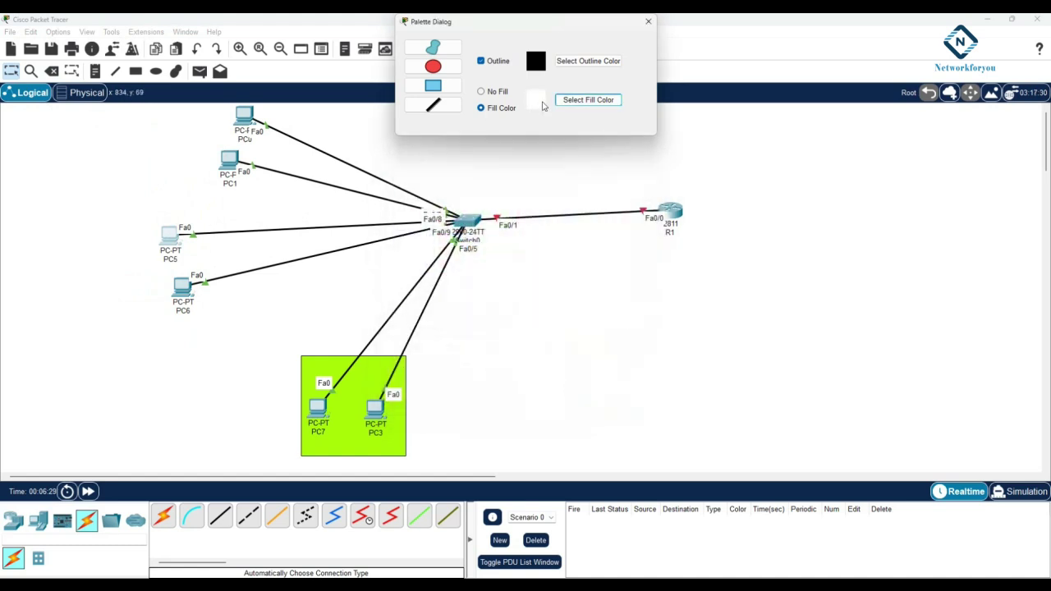
pyautogui.click(560, 101)
pyautogui.click(503, 210)
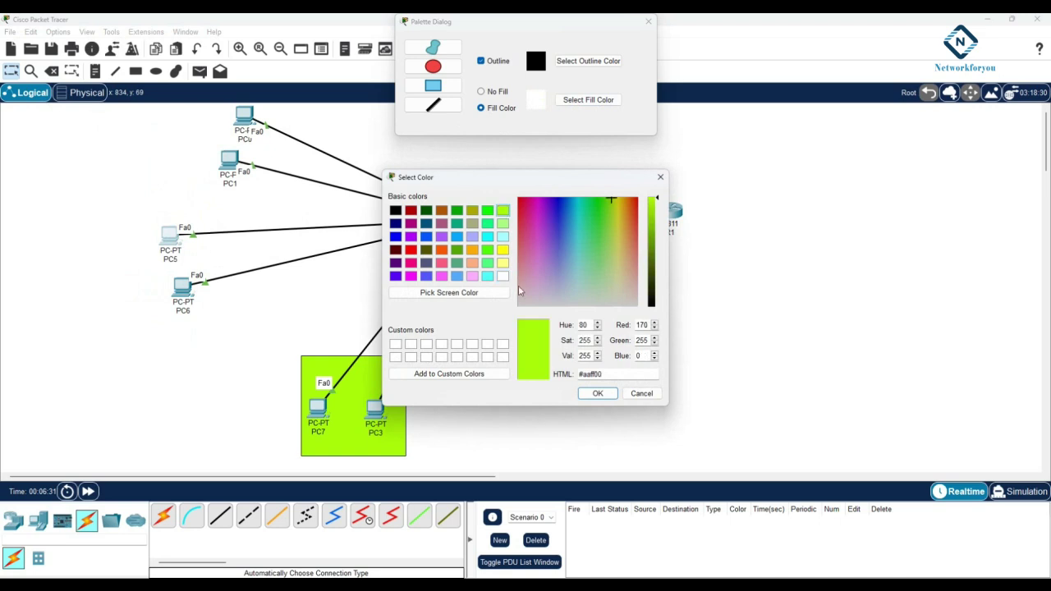
pyautogui.click(598, 394)
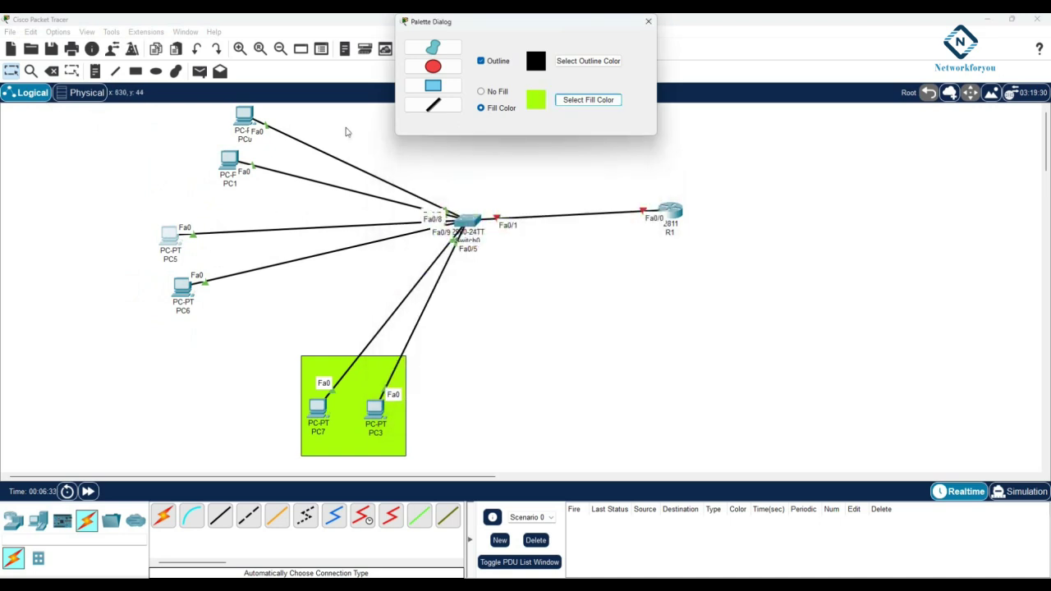
pyautogui.click(433, 85)
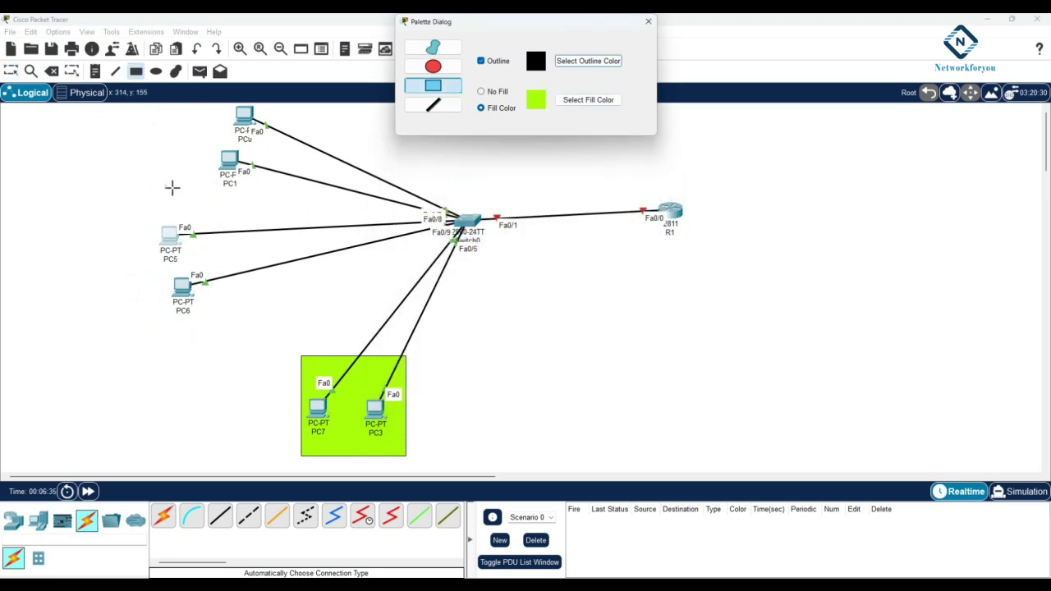
pyautogui.moveTo(200, 106); pyautogui.dragTo(322, 198)
# Step: Draw a light cyan filled area around PC5 and PC6, then close the palette
pyautogui.click(601, 102)
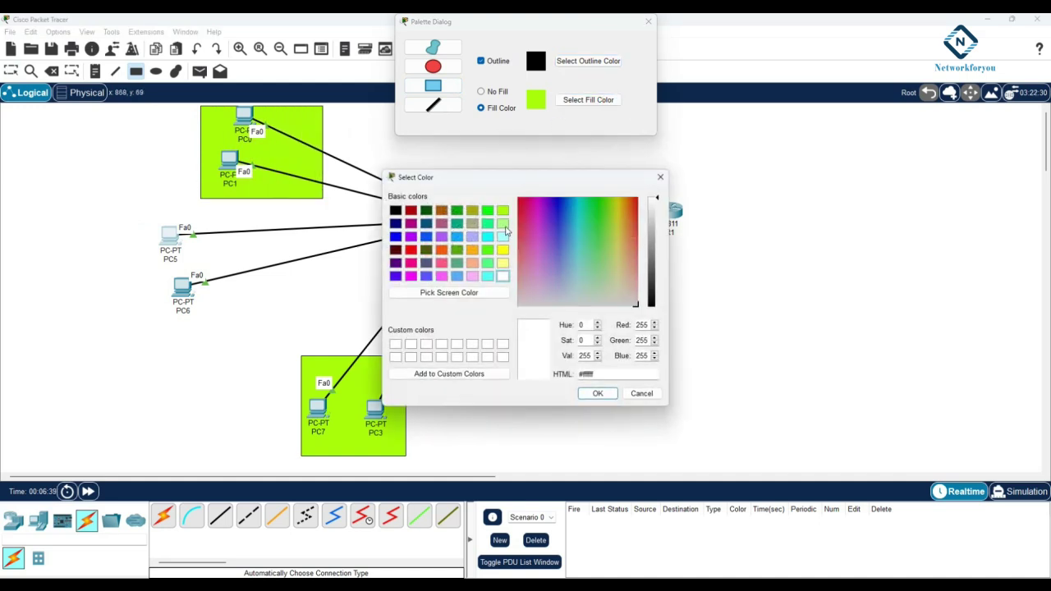
pyautogui.click(503, 237)
pyautogui.click(598, 393)
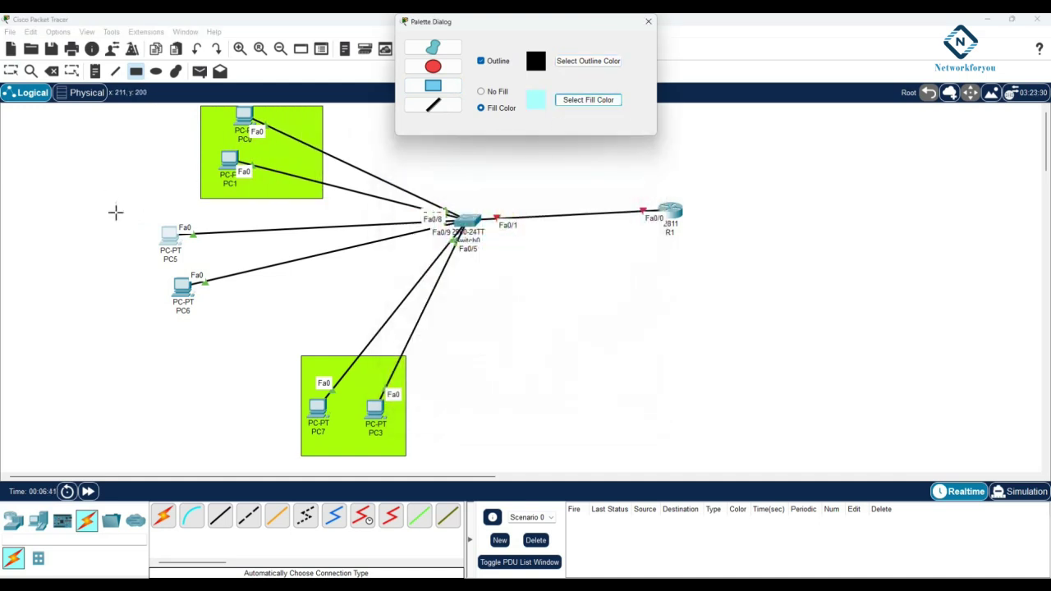
pyautogui.moveTo(113, 214); pyautogui.dragTo(237, 328)
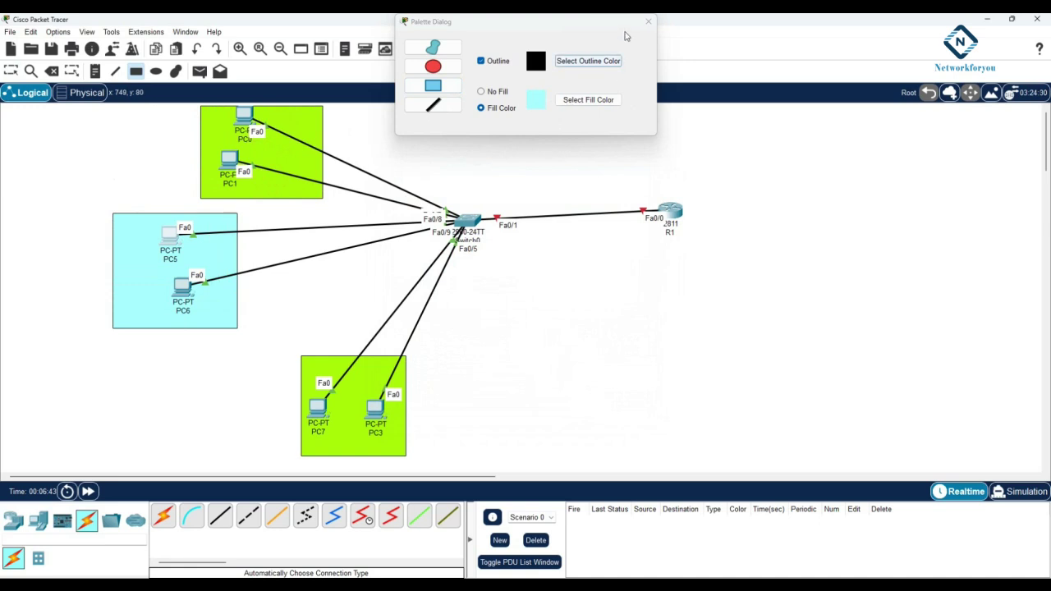
pyautogui.click(648, 22)
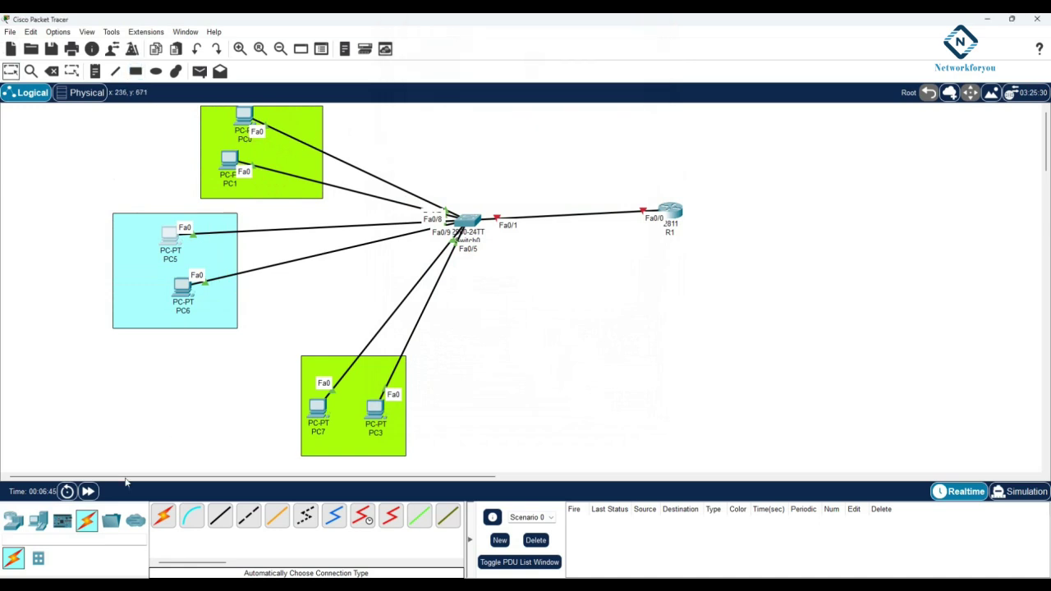
# Step: Place two generic PCs, PC8 and PC9, below the PC5/PC6 area
pyautogui.click(38, 521)
pyautogui.click(163, 515)
pyautogui.click(170, 396)
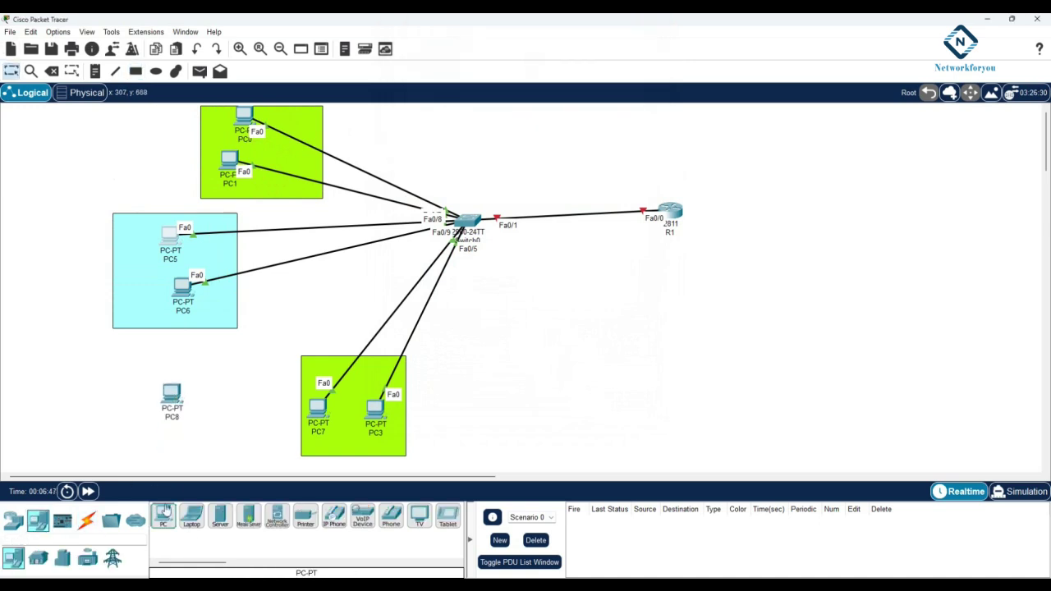
pyautogui.click(162, 514)
pyautogui.click(212, 422)
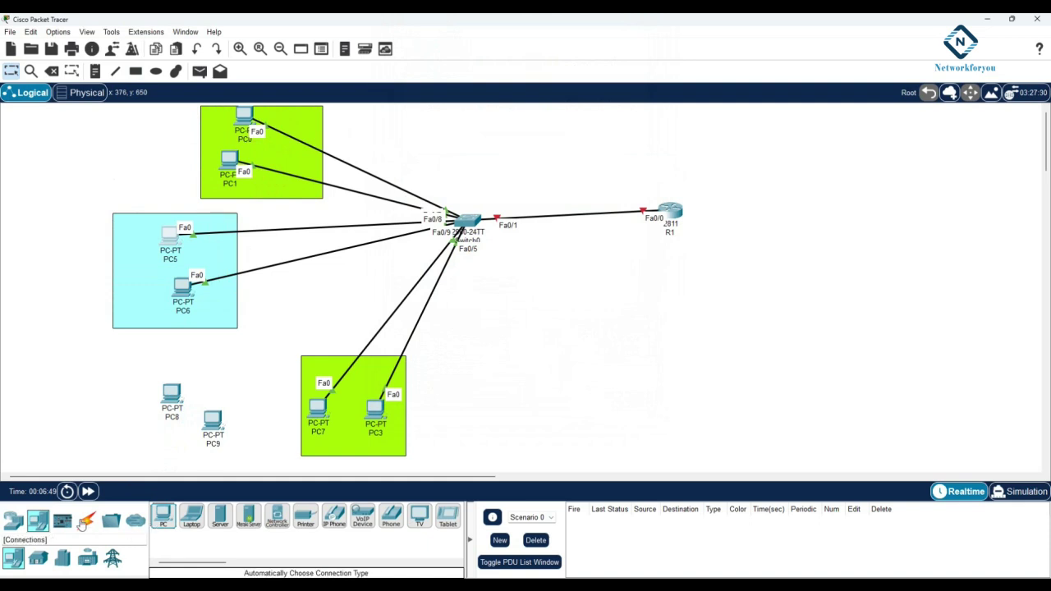
# Step: Cable PC8 and PC9 to Switch0 with automatic connection type
pyautogui.click(85, 521)
pyautogui.click(163, 515)
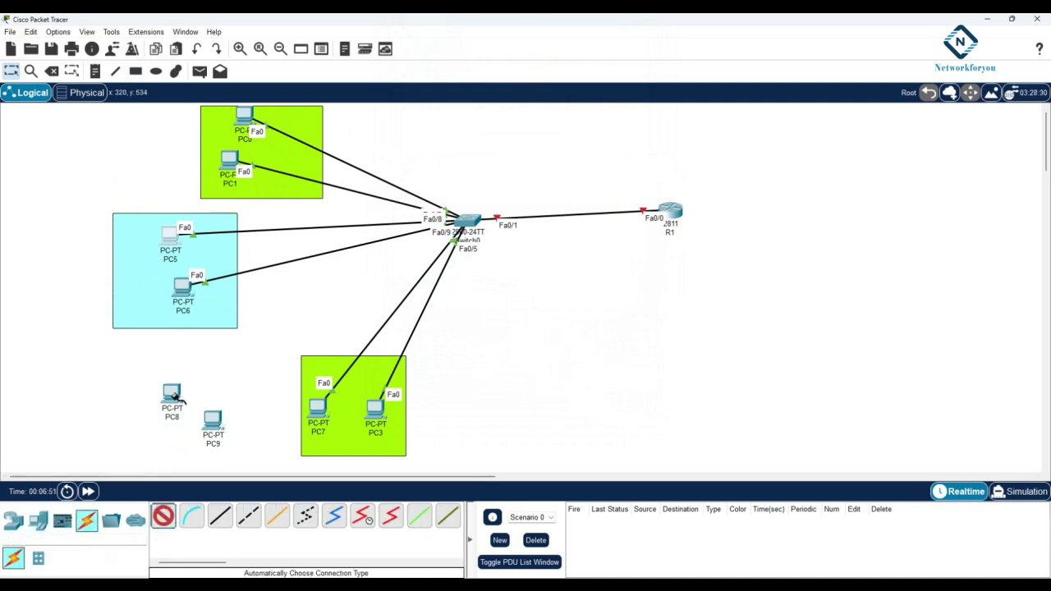
pyautogui.click(171, 394)
pyautogui.click(464, 223)
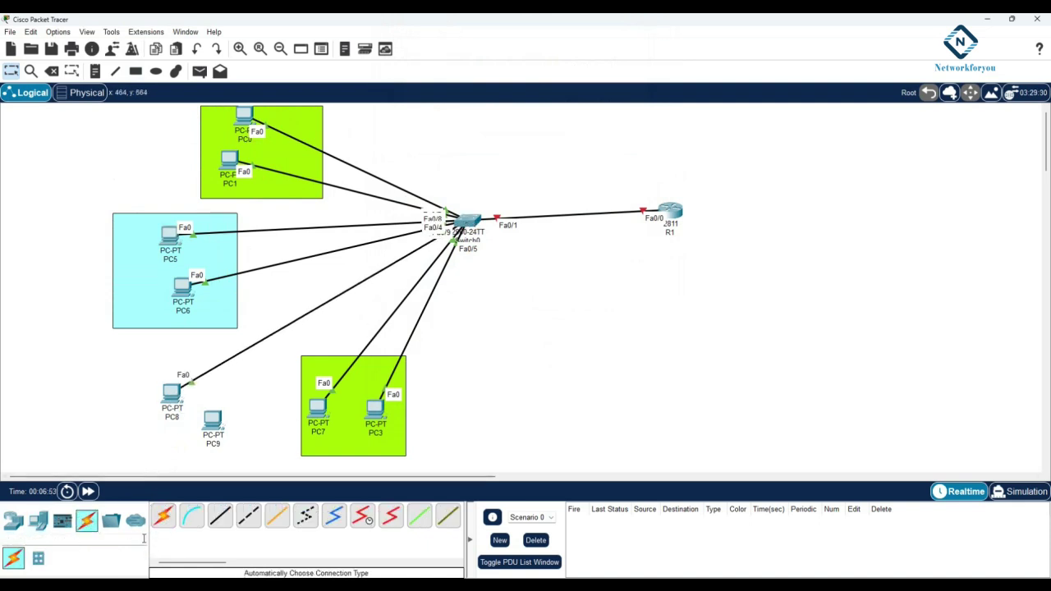
pyautogui.click(162, 515)
pyautogui.click(212, 421)
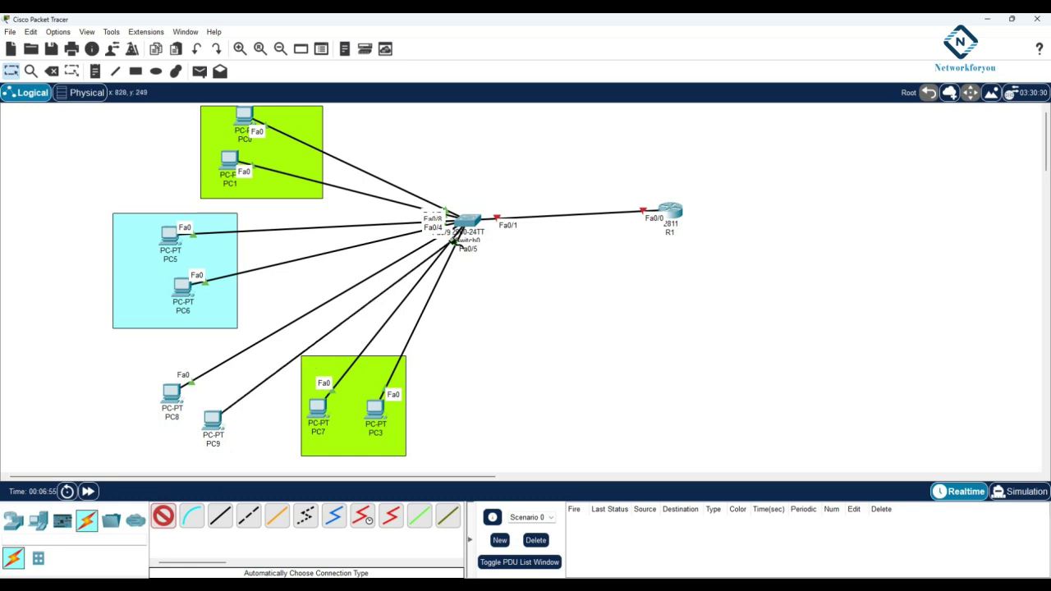
pyautogui.click(465, 224)
# Step: Move PC9 and PC8 to the right side below R1
pyautogui.moveTo(156, 403); pyautogui.dragTo(72, 410)
pyautogui.moveTo(218, 435); pyautogui.dragTo(679, 366)
pyautogui.moveTo(86, 408); pyautogui.dragTo(647, 399)
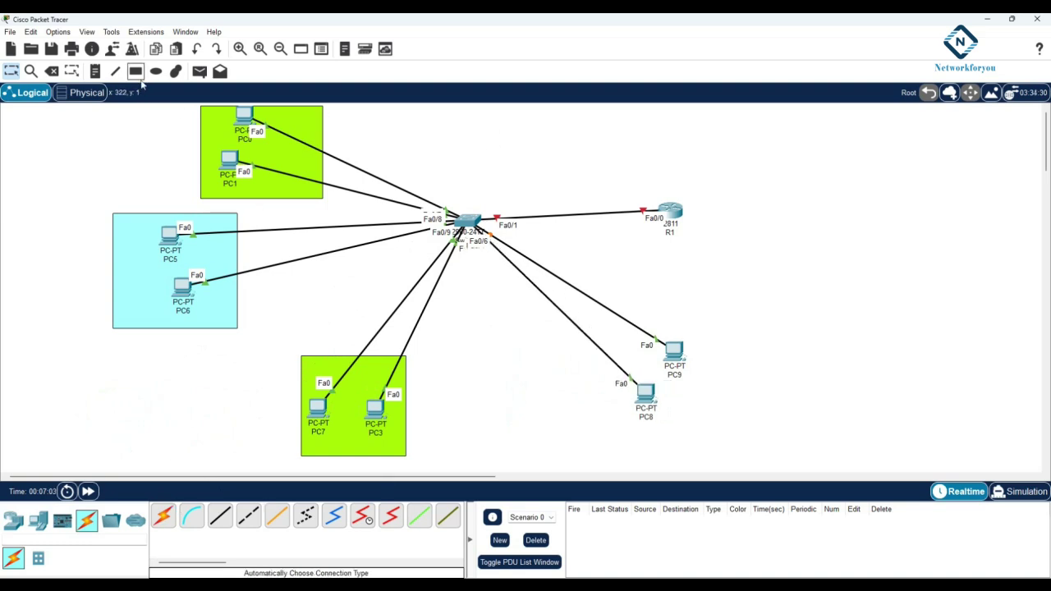
# Step: Draw a white-filled rectangle near PC8 and PC9
pyautogui.click(176, 72)
pyautogui.click(433, 86)
pyautogui.click(587, 99)
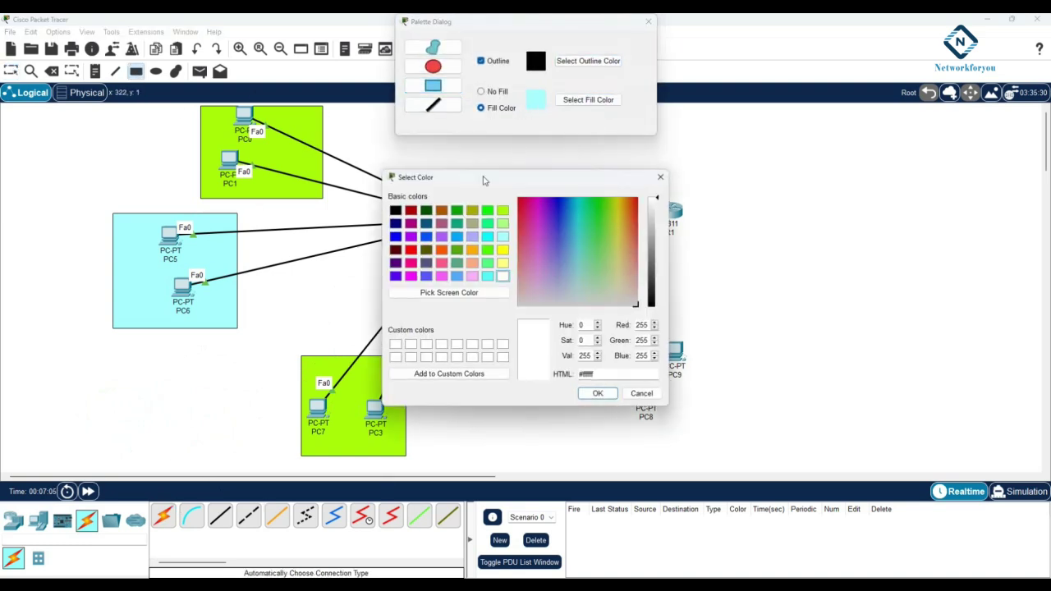
pyautogui.click(598, 393)
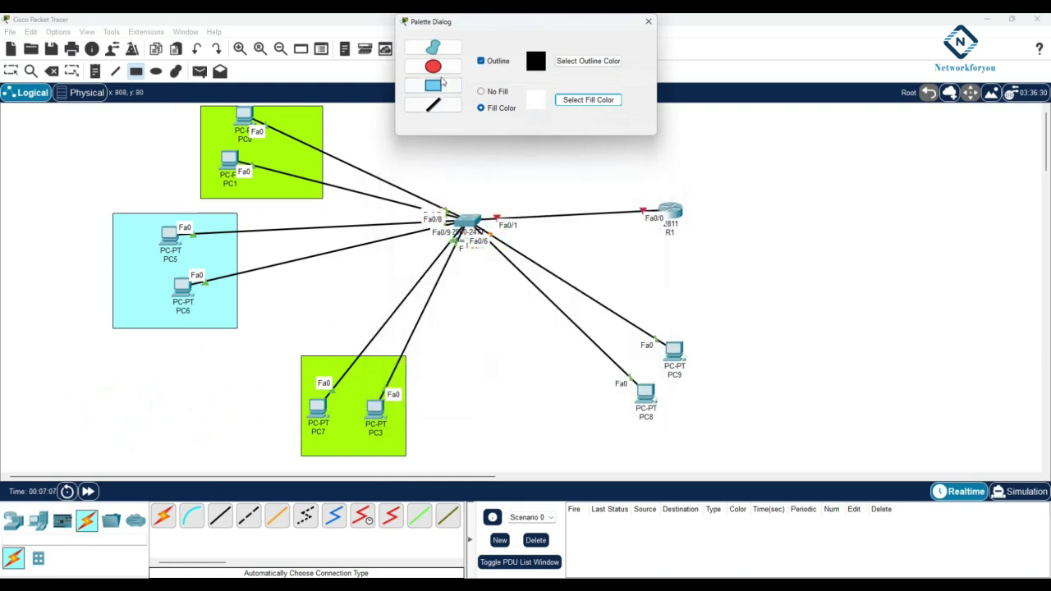
pyautogui.click(433, 86)
pyautogui.moveTo(597, 286); pyautogui.dragTo(557, 304)
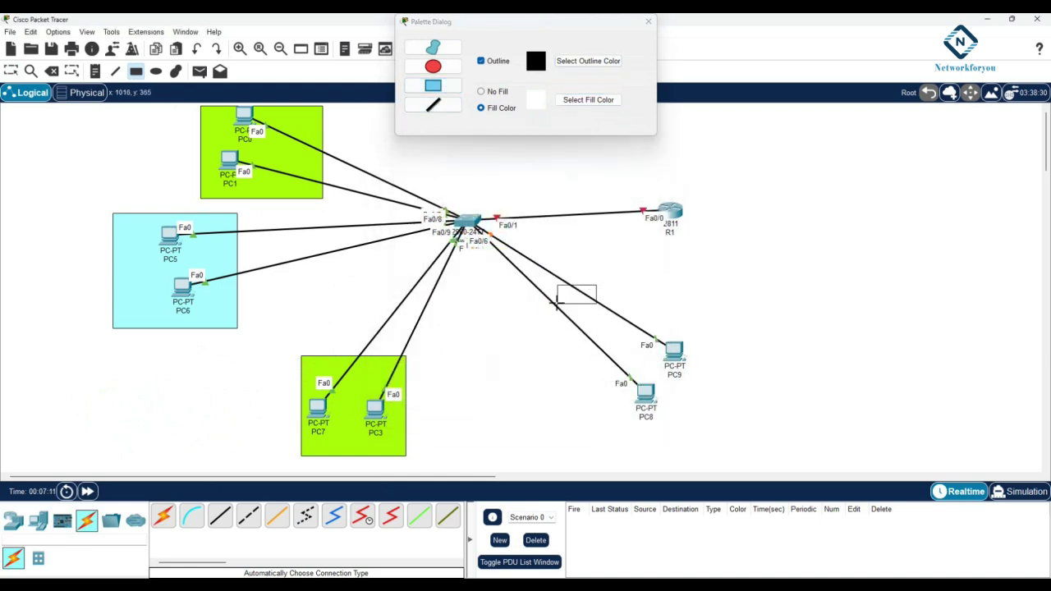
# Step: Draw a light cyan filled area enclosing PC8 and PC9
pyautogui.click(576, 104)
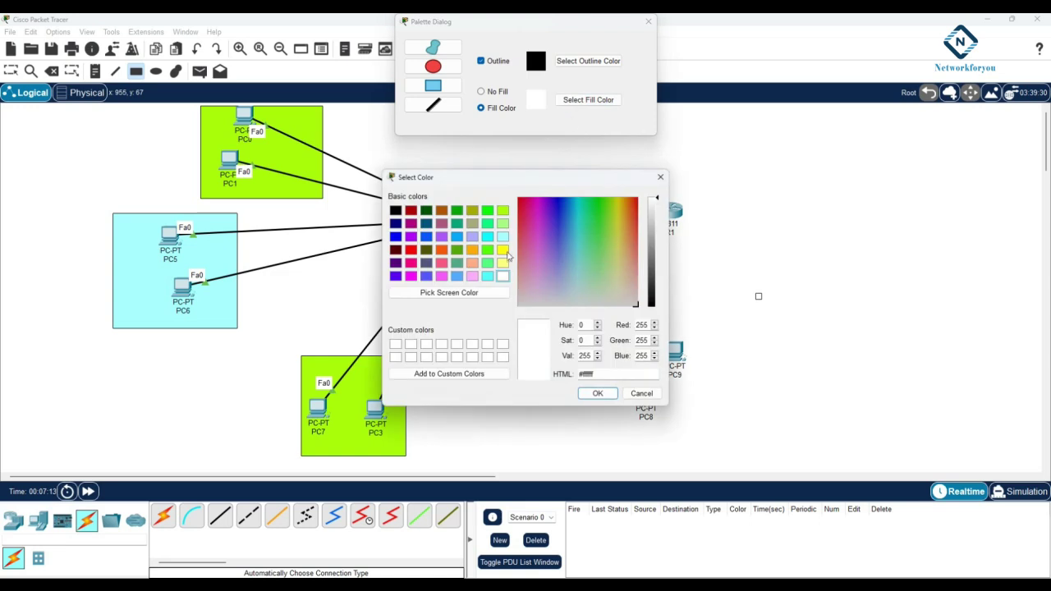
pyautogui.click(504, 237)
pyautogui.click(597, 393)
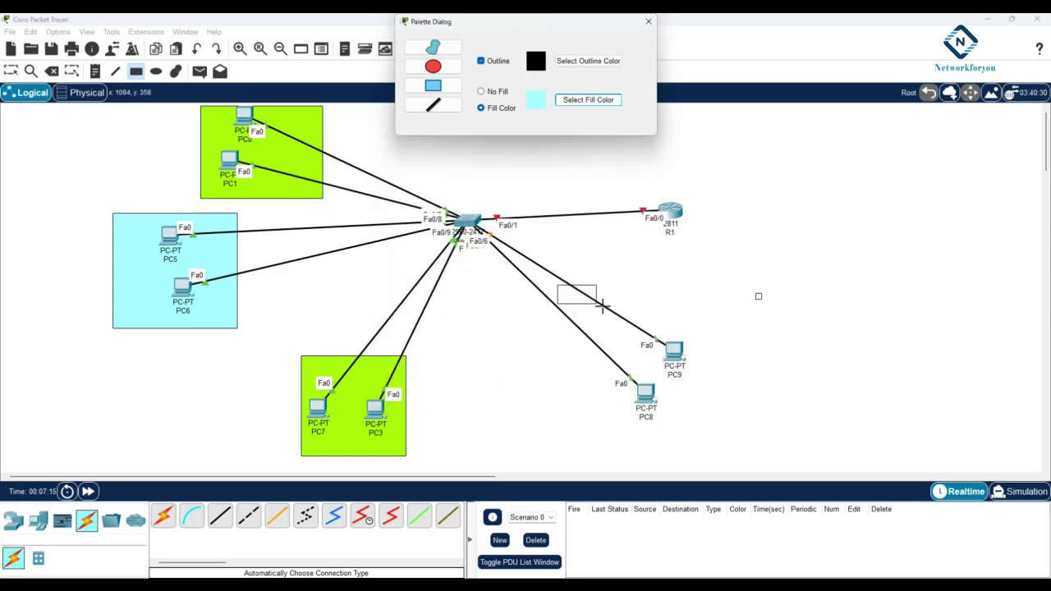
pyautogui.moveTo(573, 266); pyautogui.dragTo(712, 427)
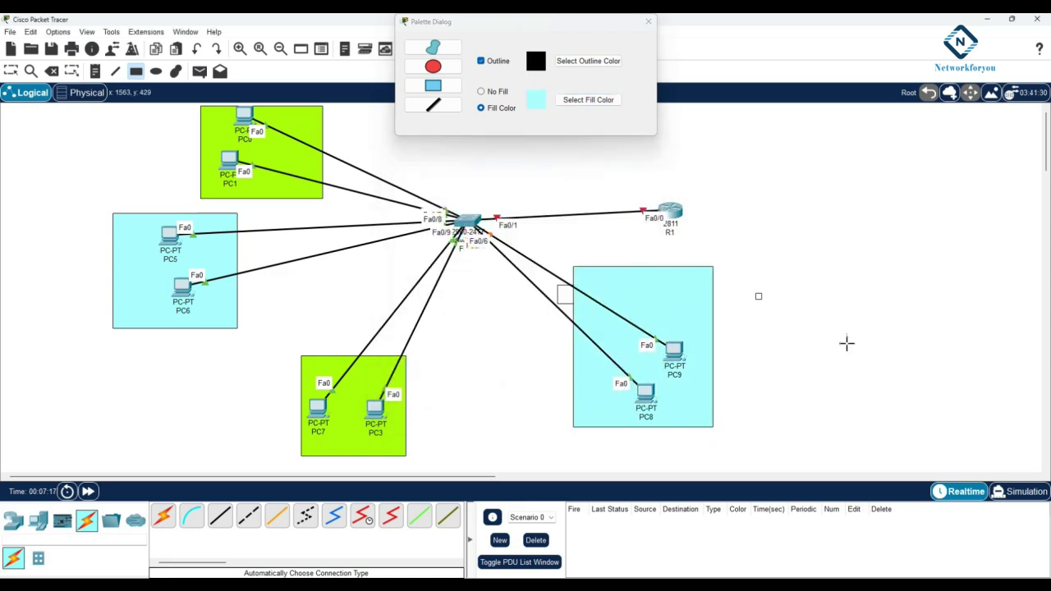
pyautogui.click(15, 73)
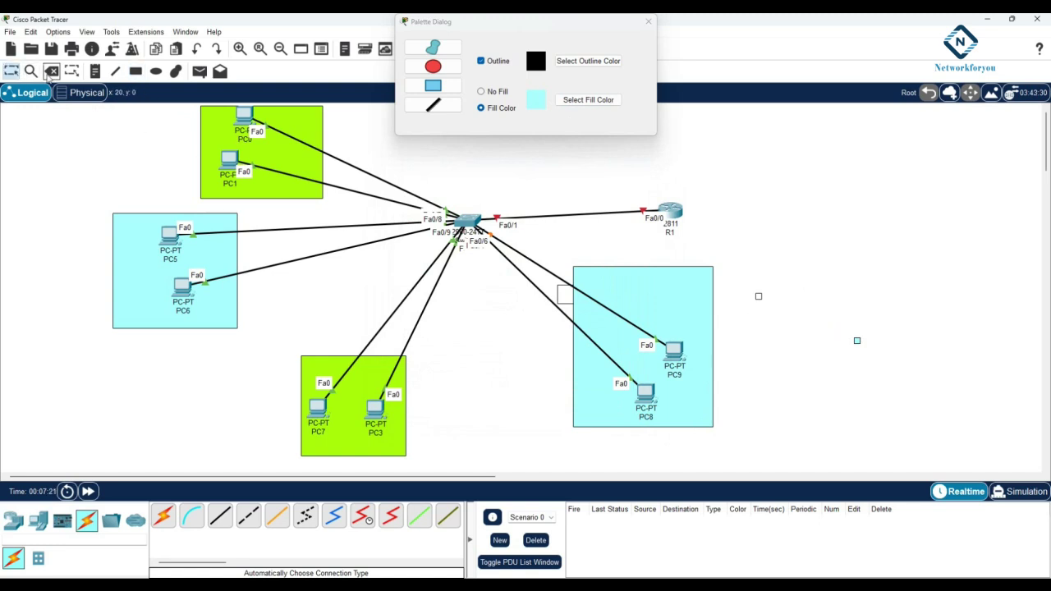
# Step: Delete the three stray small shapes beside the PC8/PC9 area
pyautogui.click(51, 72)
pyautogui.click(757, 295)
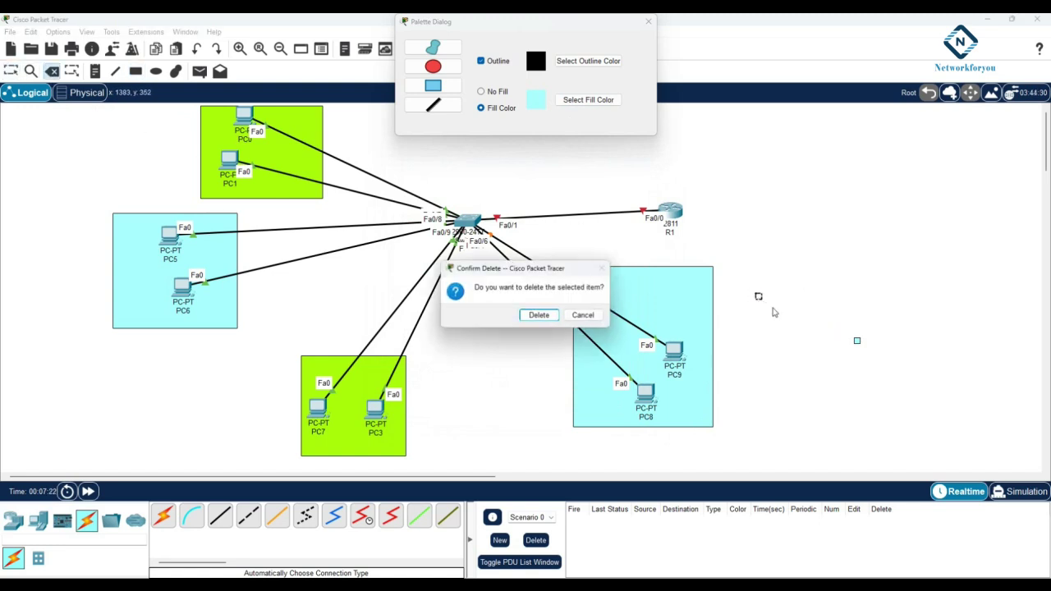
pyautogui.click(531, 320)
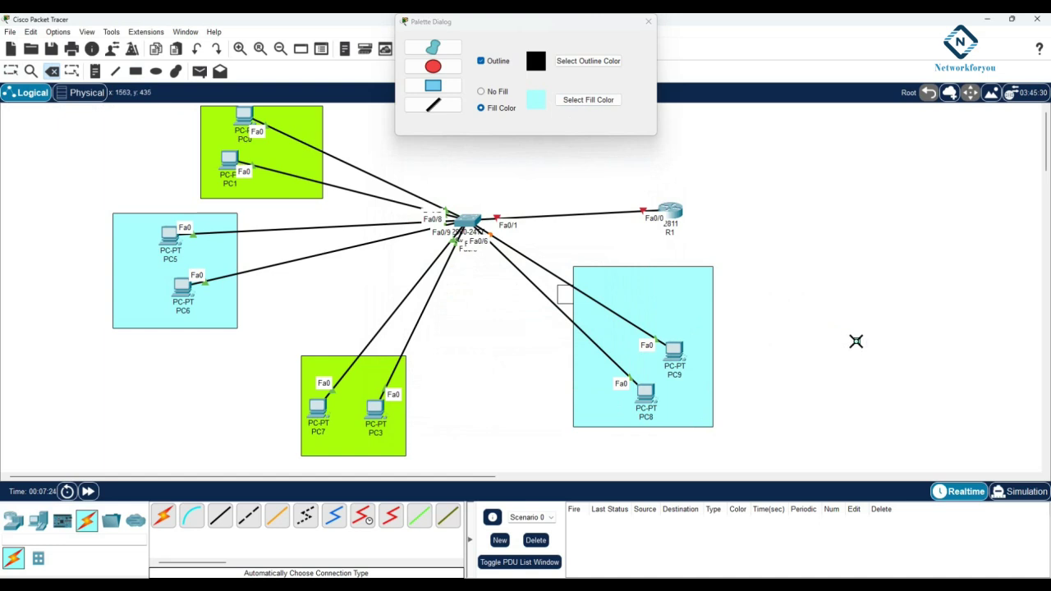
pyautogui.click(856, 340)
pyautogui.click(550, 321)
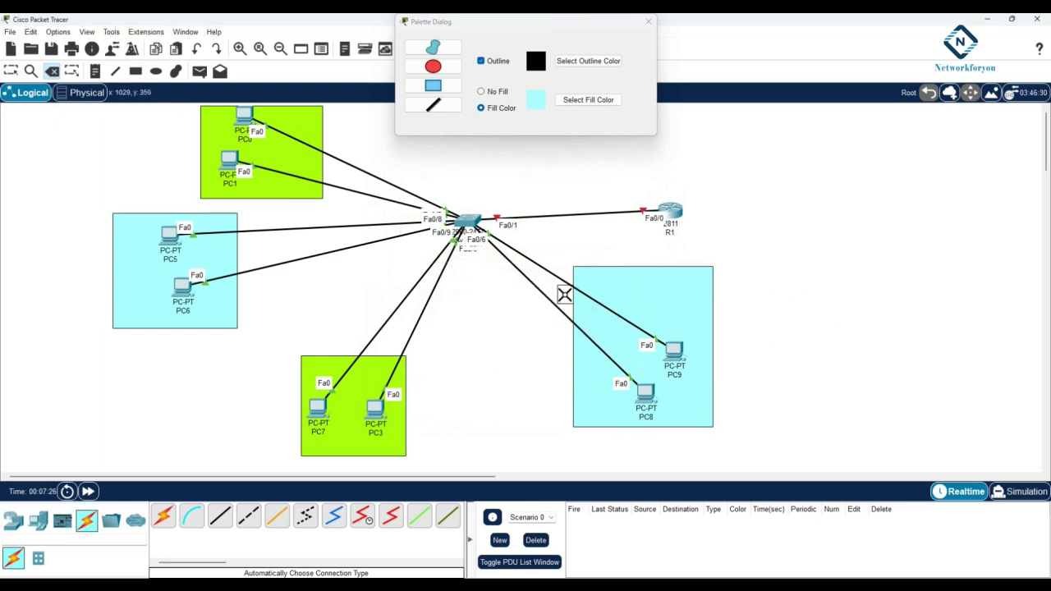
pyautogui.click(564, 297)
pyautogui.click(540, 318)
# Step: Add a VLAN note with 'IP: 192.168.10.0/24' beside the PC0/PC1 area
pyautogui.click(648, 21)
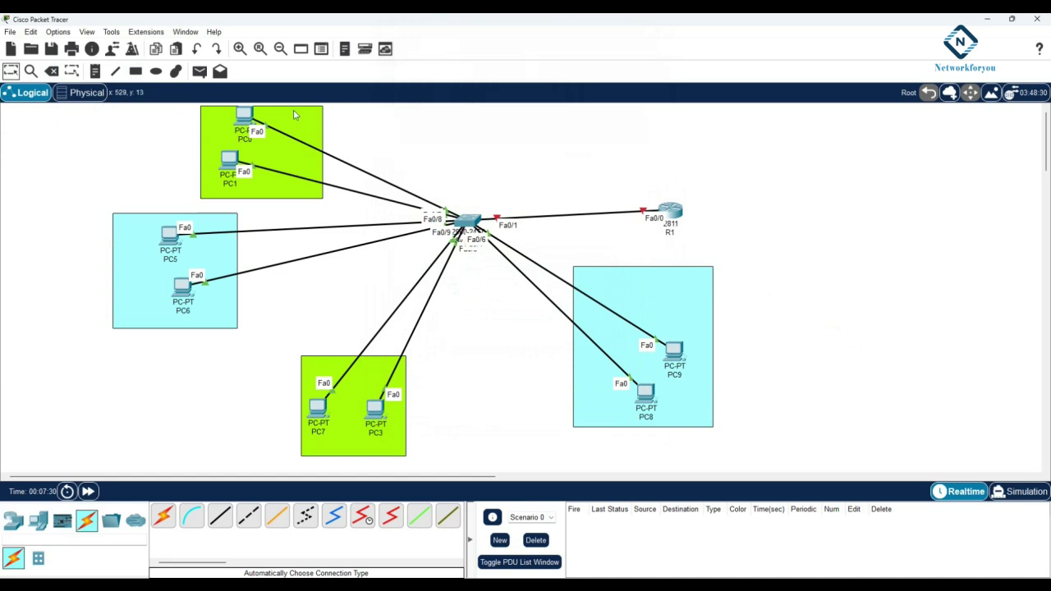
pyautogui.click(95, 71)
pyautogui.click(255, 189)
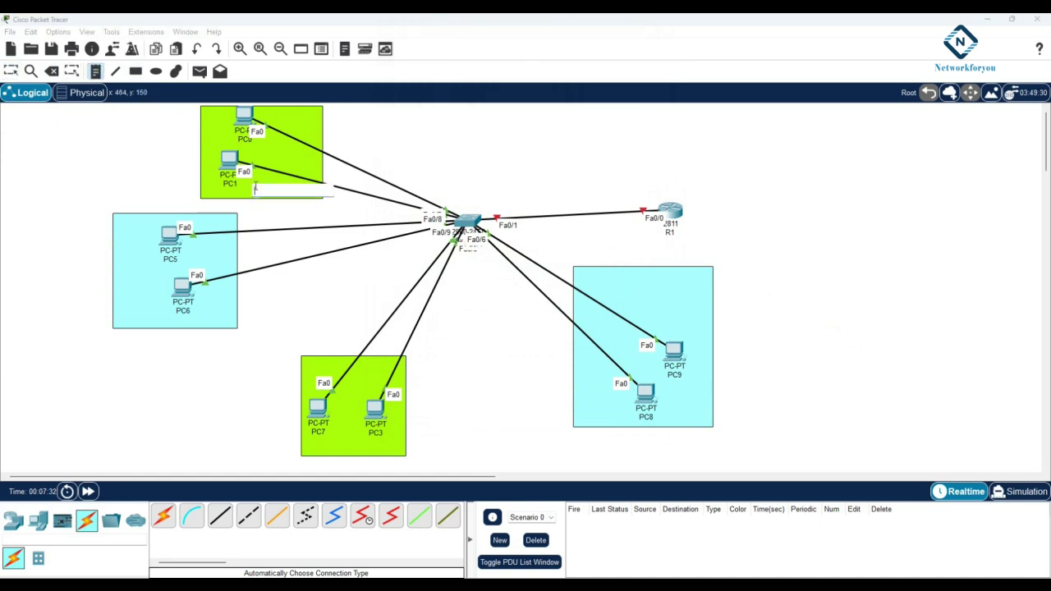
pyautogui.write('VLAN 10')
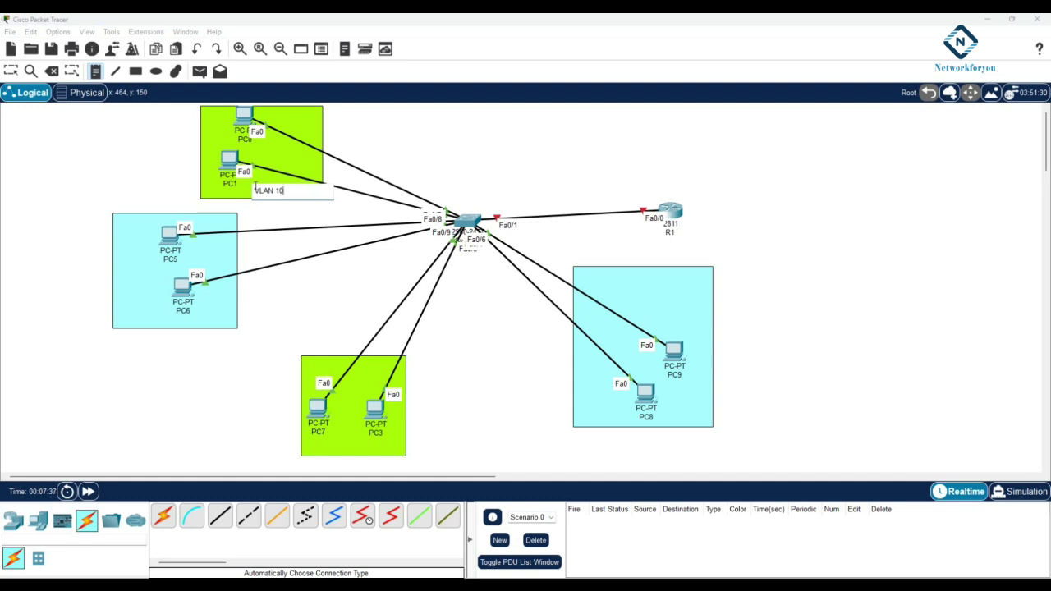
pyautogui.press('Return')
pyautogui.write('IP: 192.168.10.')
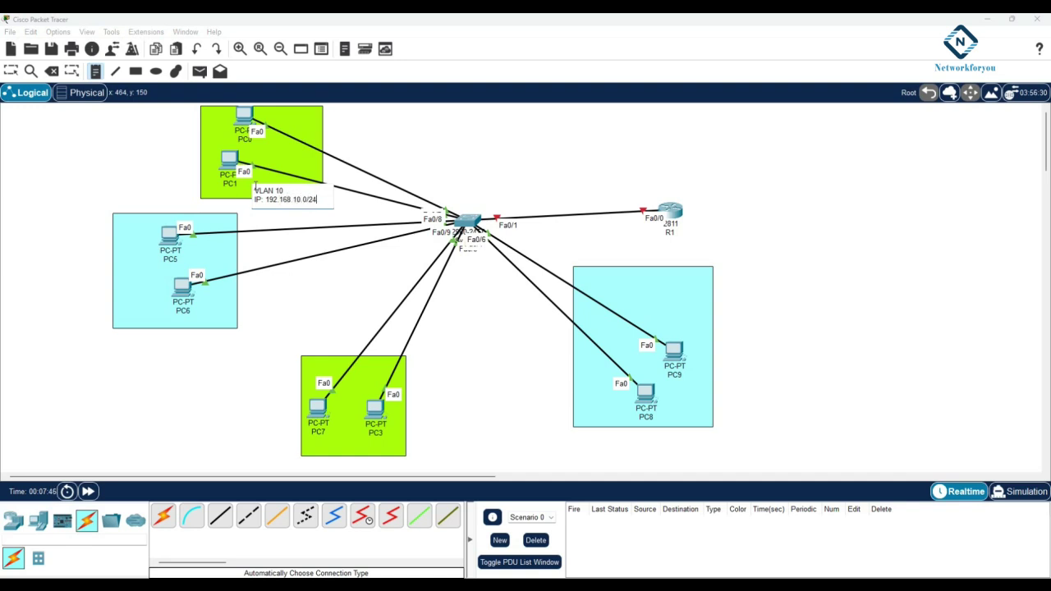
pyautogui.write('0/24')
pyautogui.press('Return')
# Step: Copy the VLAN 10 note into new notes below PC7/PC3 and in the PC5/PC6 area
pyautogui.hotkey('ctrl', 'a')
pyautogui.hotkey('ctrl', 'c')
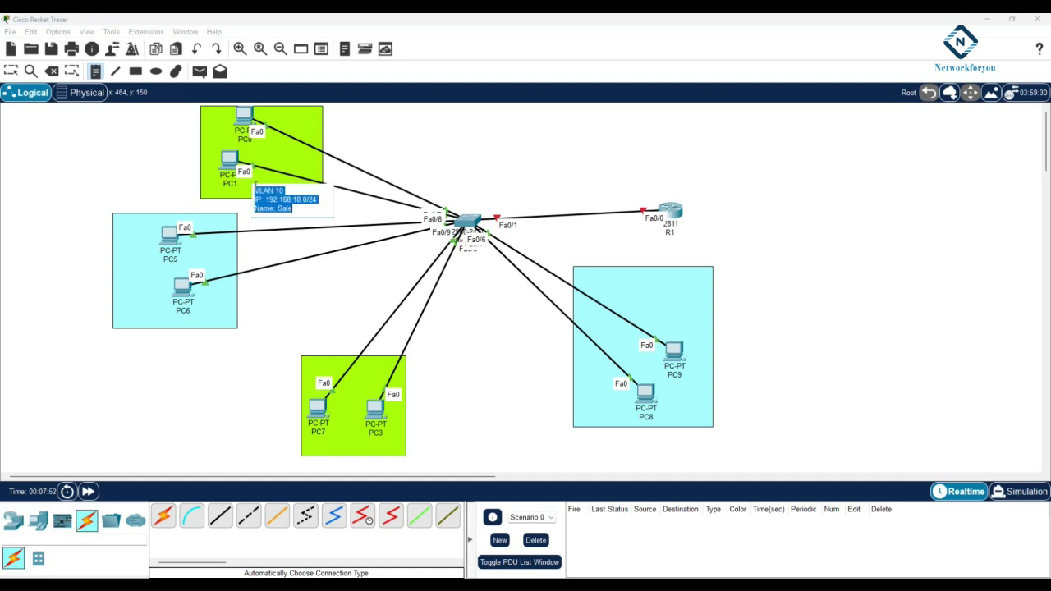
pyautogui.click(354, 449)
pyautogui.hotkey('ctrl', 'v')
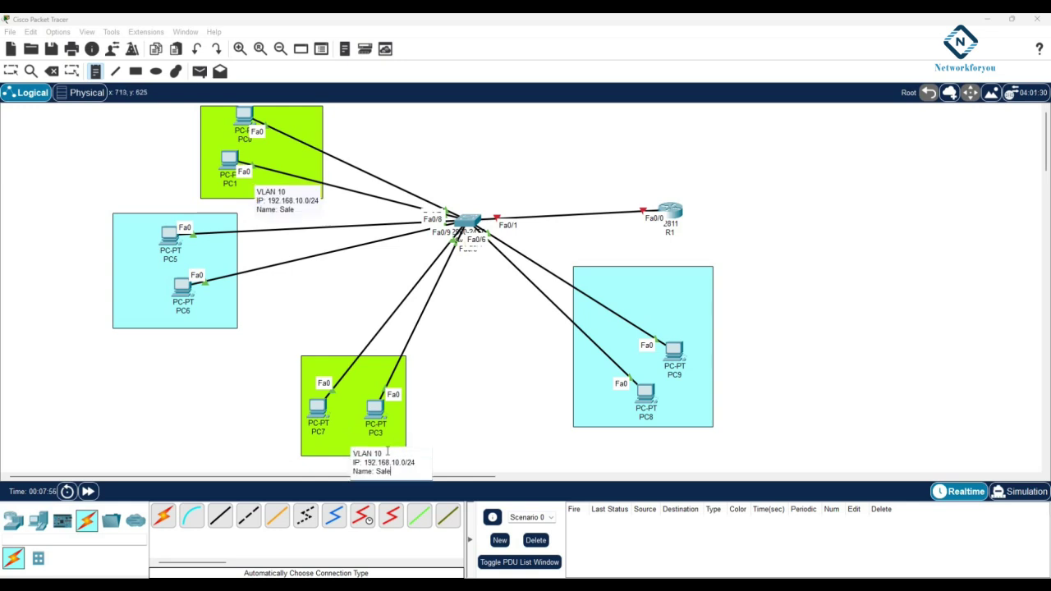
pyautogui.click(119, 287)
pyautogui.hotkey('ctrl', 'v')
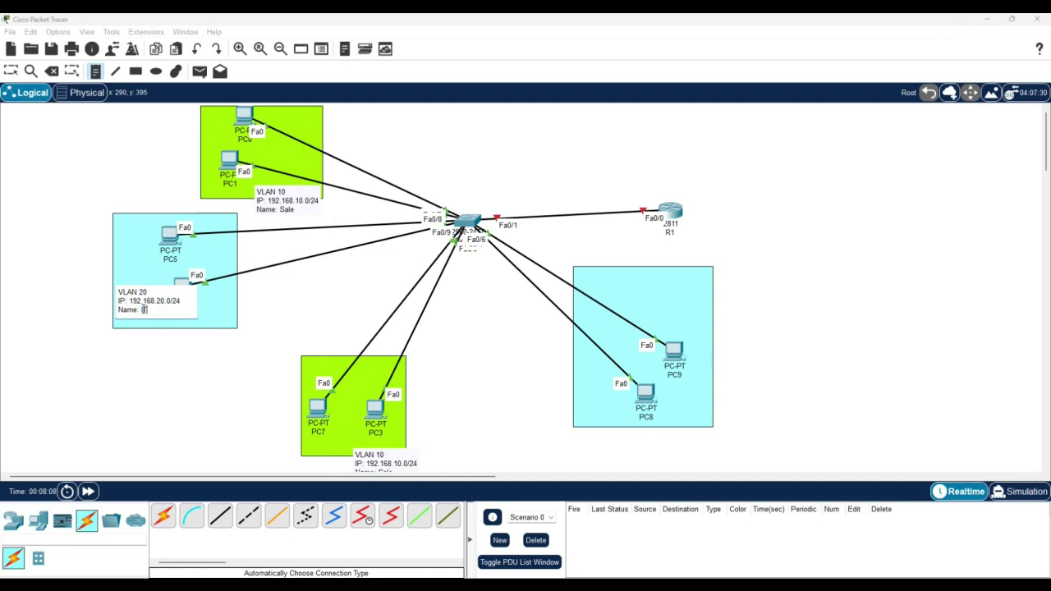
# Step: Paste a VLAN note into the PC8/PC9 area and finish the VLAN 20 note
pyautogui.write('T')
pyautogui.click(669, 289)
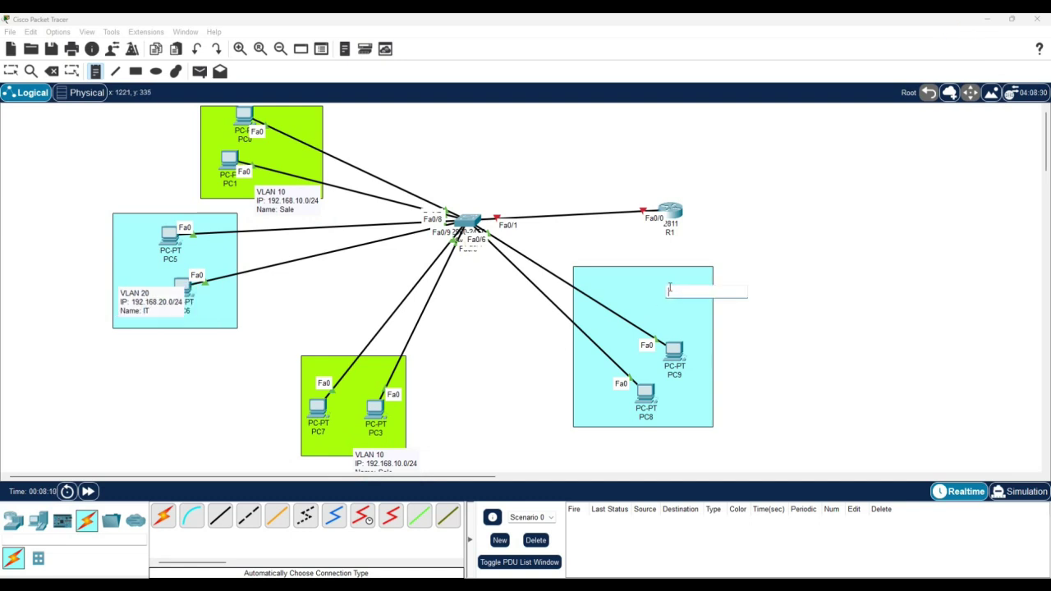
pyautogui.hotkey('ctrl', 'v')
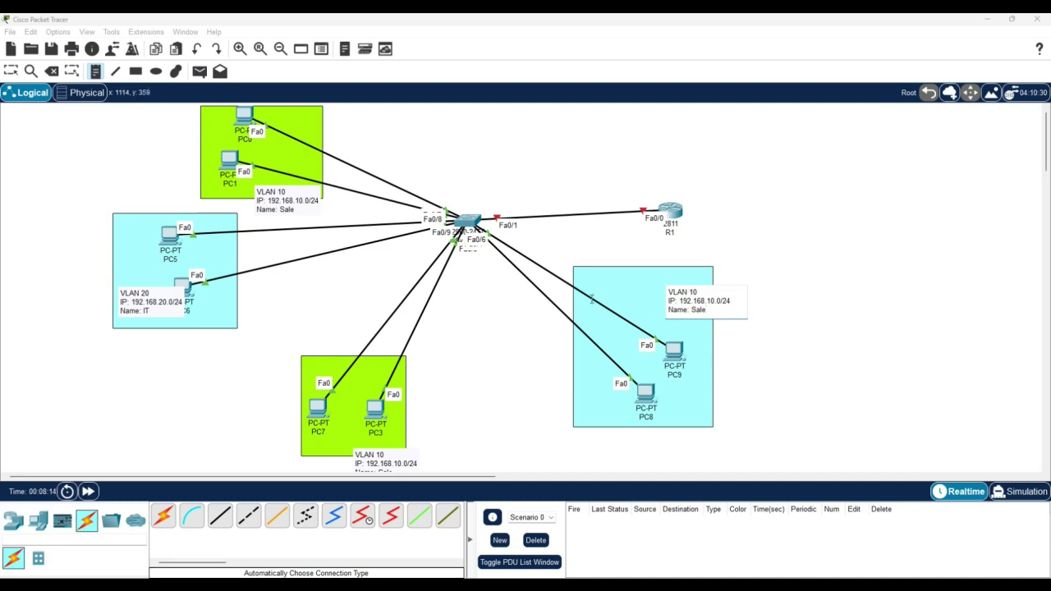
pyautogui.click(156, 312)
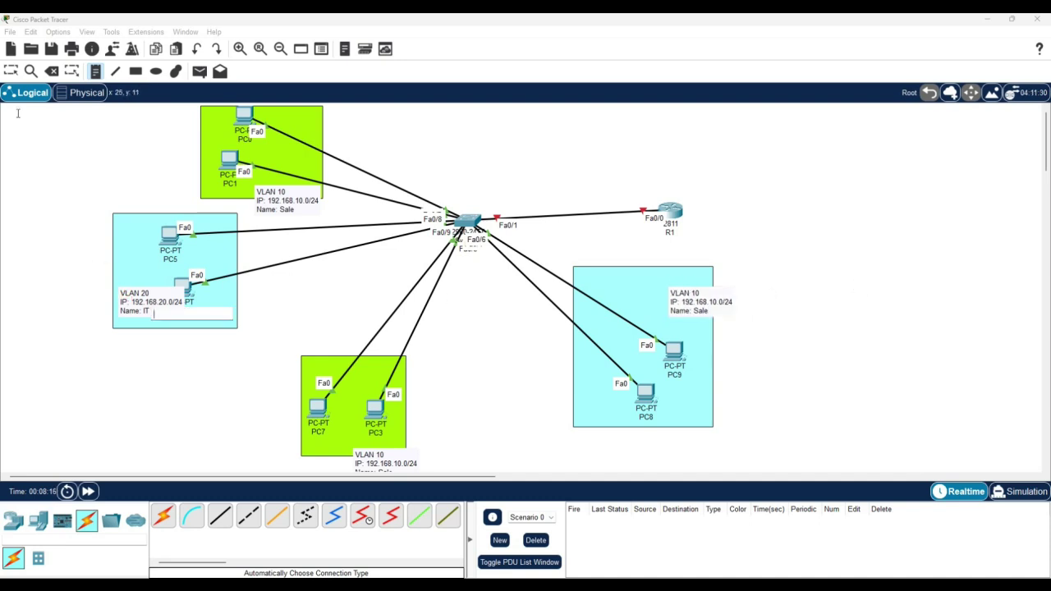
pyautogui.click(11, 71)
pyautogui.moveTo(115, 263); pyautogui.dragTo(223, 412)
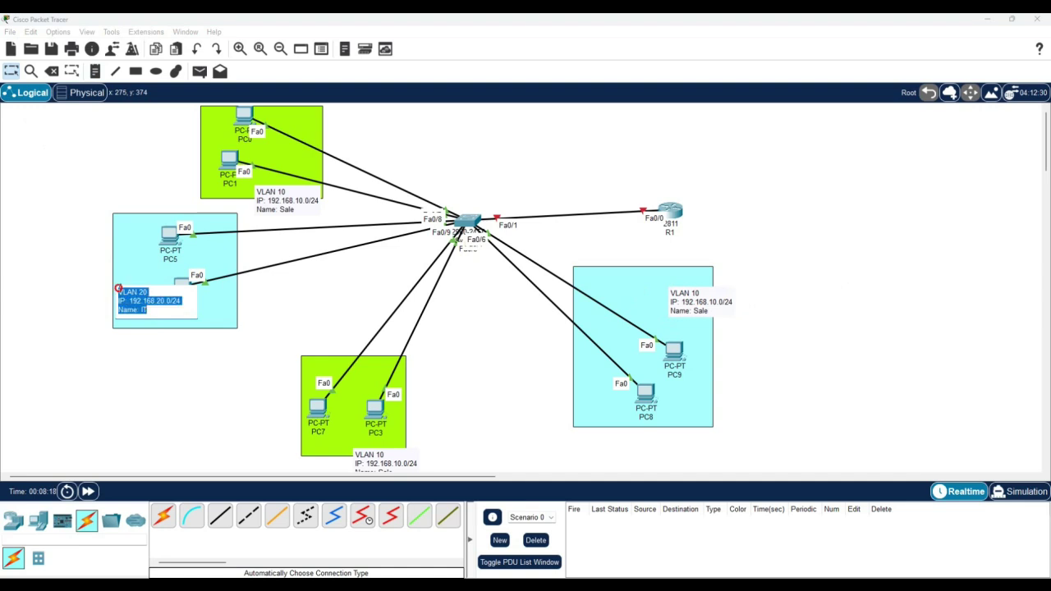
# Step: Change the right-hand note to VLAN 20 IT details, then reposition the PC3 note and R1
pyautogui.click(717, 294)
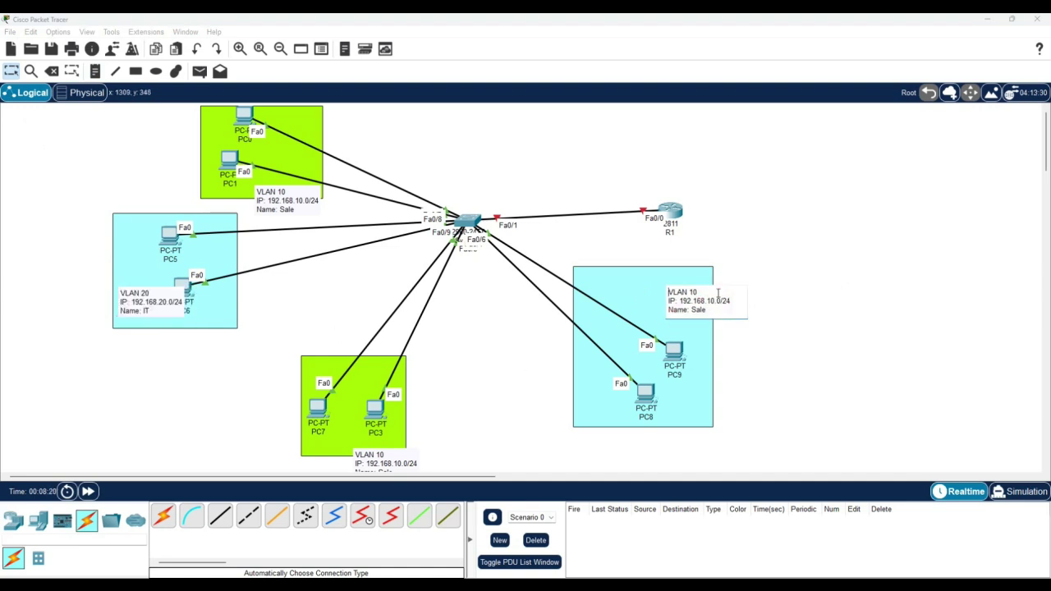
pyautogui.moveTo(708, 310); pyautogui.dragTo(666, 293)
pyautogui.write('VLAN 20 IP: 192.168.20.0/24 Name: IT')
pyautogui.click(893, 295)
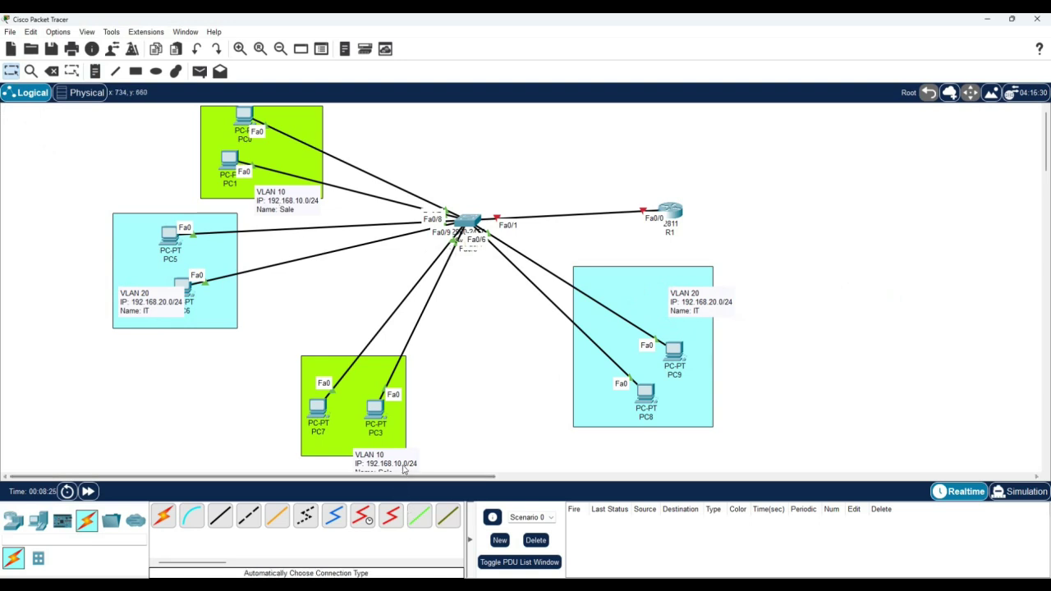
pyautogui.moveTo(398, 468); pyautogui.dragTo(435, 452)
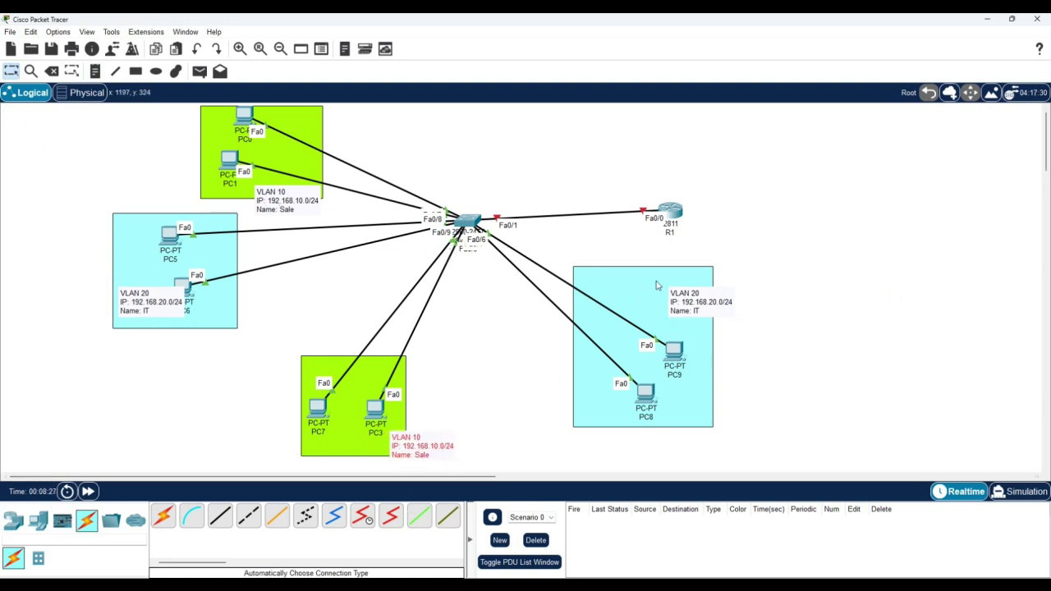
pyautogui.moveTo(678, 216); pyautogui.dragTo(706, 200)
# Step: Open Switch0's CLI tab in a wider, repositioned window
pyautogui.click(467, 222)
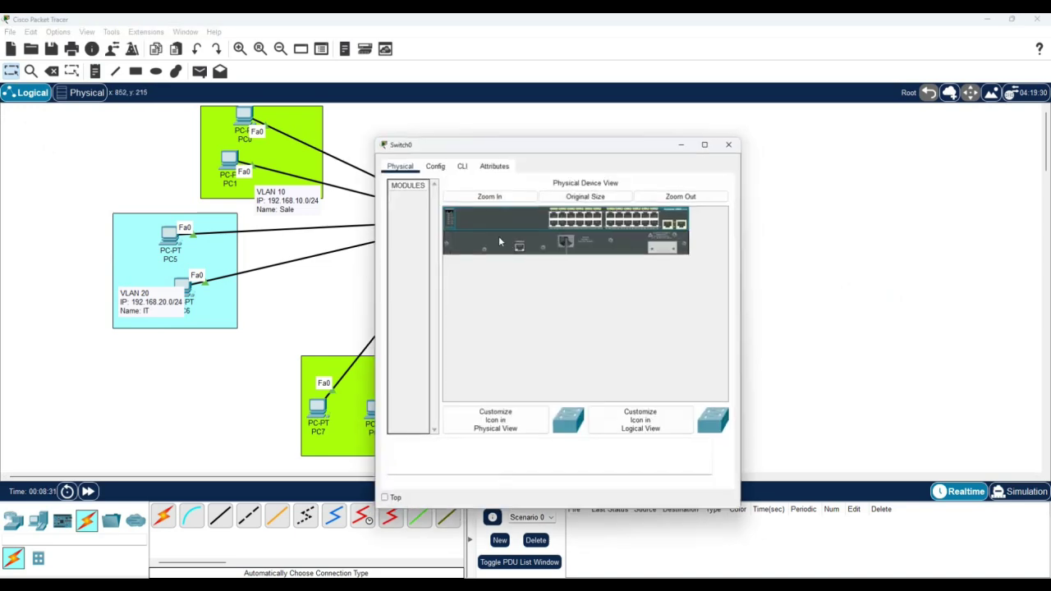
pyautogui.click(459, 159)
pyautogui.moveTo(750, 297); pyautogui.dragTo(965, 296)
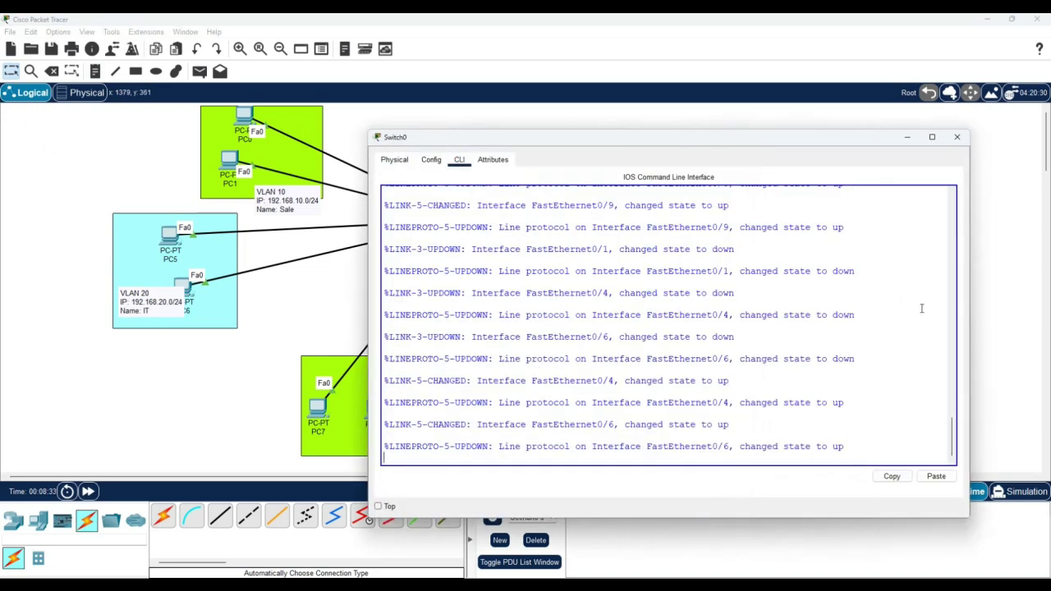
pyautogui.moveTo(441, 140); pyautogui.dragTo(588, 128)
pyautogui.press('Return')
pyautogui.press('Return')
pyautogui.press('Return')
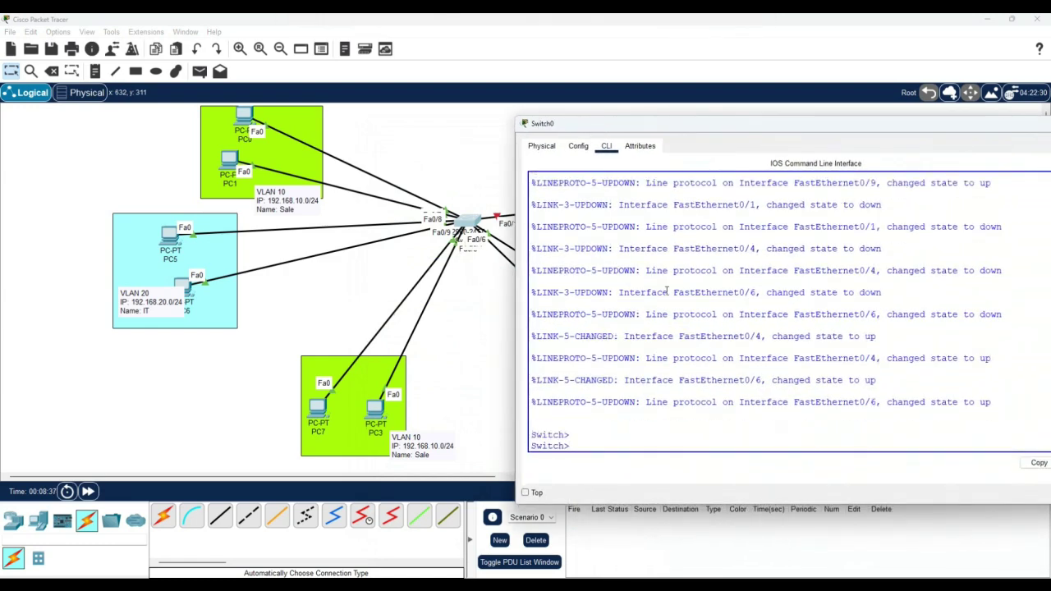
# Step: Enter global configuration and create VLAN 10 named Sale
pyautogui.write('en')
pyautogui.press('Return')
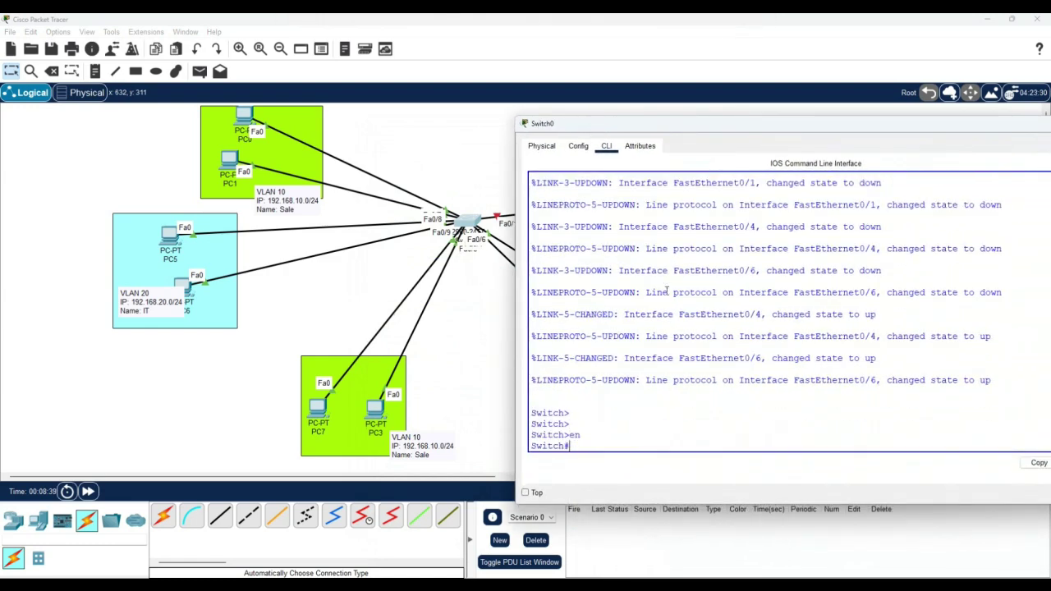
pyautogui.write('config t')
pyautogui.press('Return')
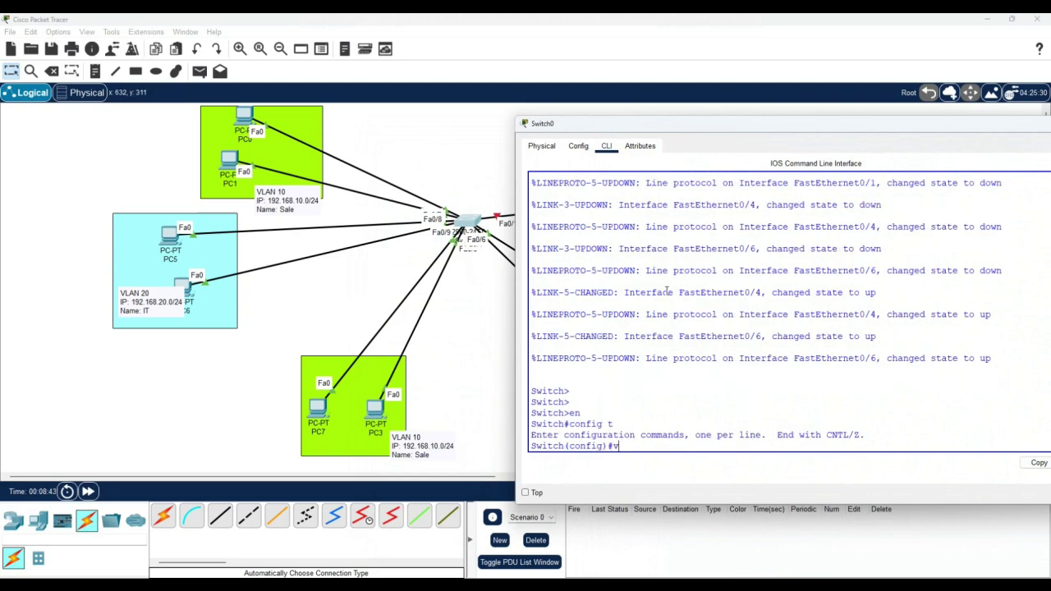
pyautogui.write('lan 10')
pyautogui.press('Return')
pyautogui.write('n')
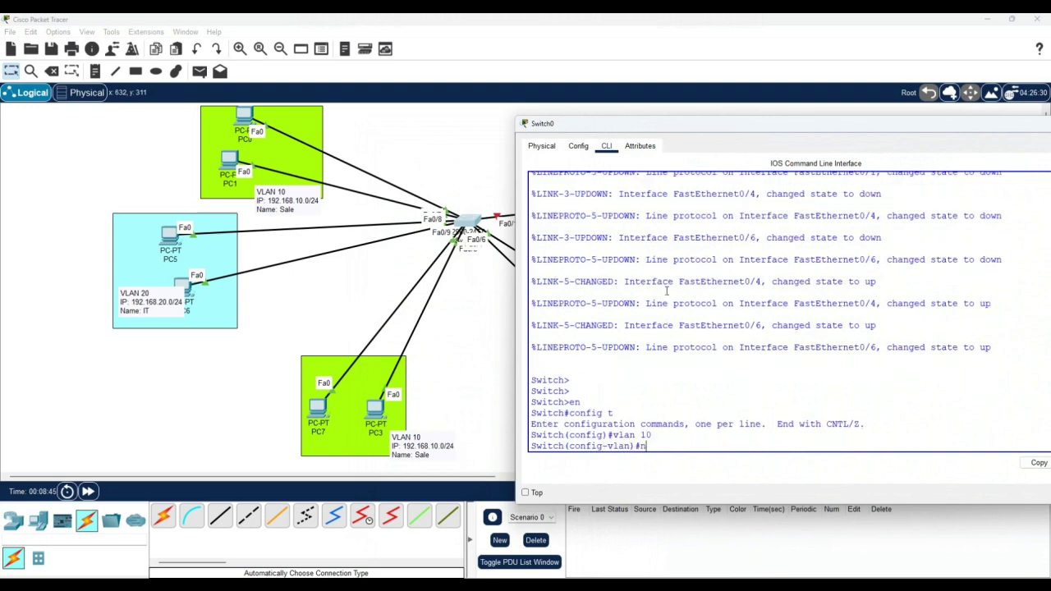
pyautogui.write('ame Sale')
pyautogui.press('Return')
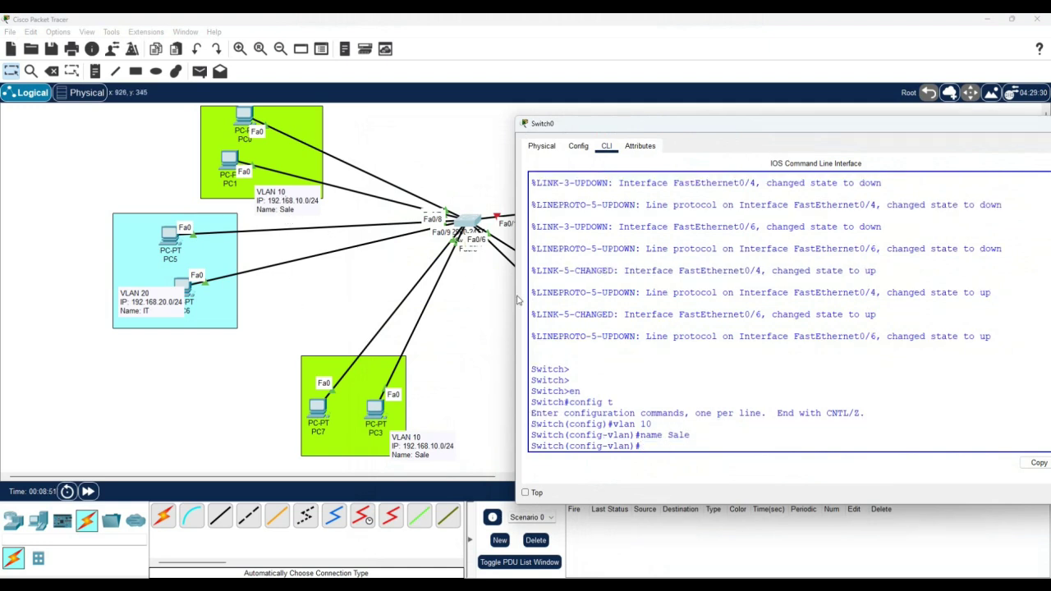
# Step: Create VLAN 20 named IT and verify with 'do sh vlan br'
pyautogui.write('vlan 20')
pyautogui.press('Return')
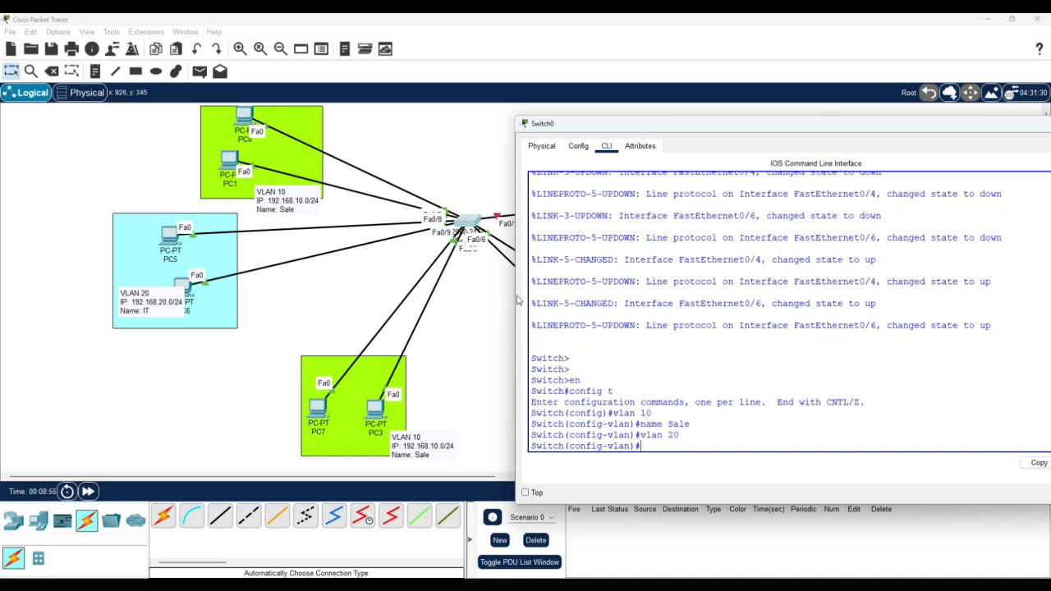
pyautogui.write('name IT')
pyautogui.press('Return')
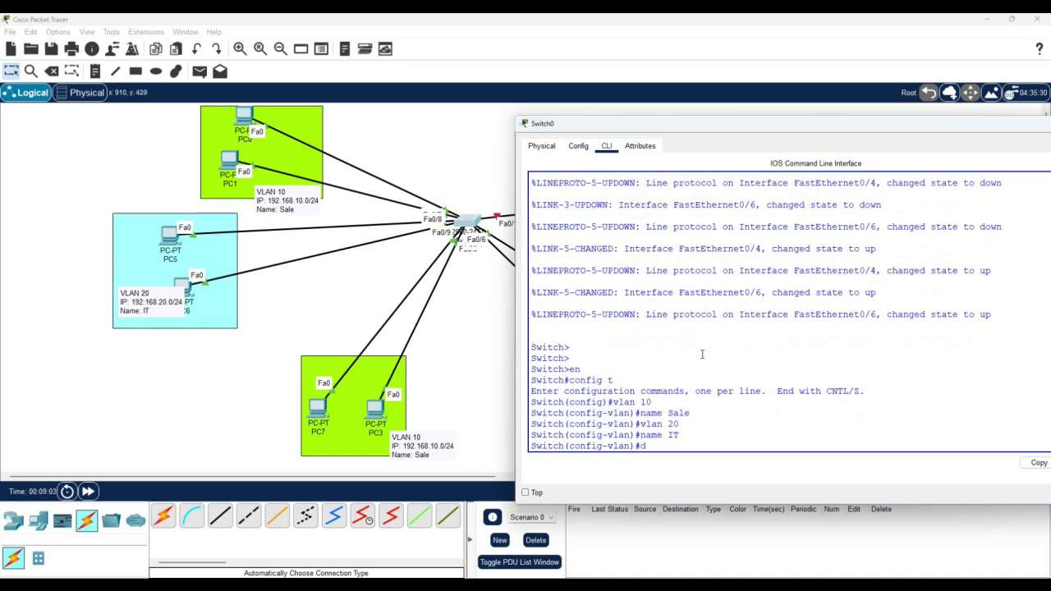
pyautogui.write('do sh vlan br')
pyautogui.press('Return')
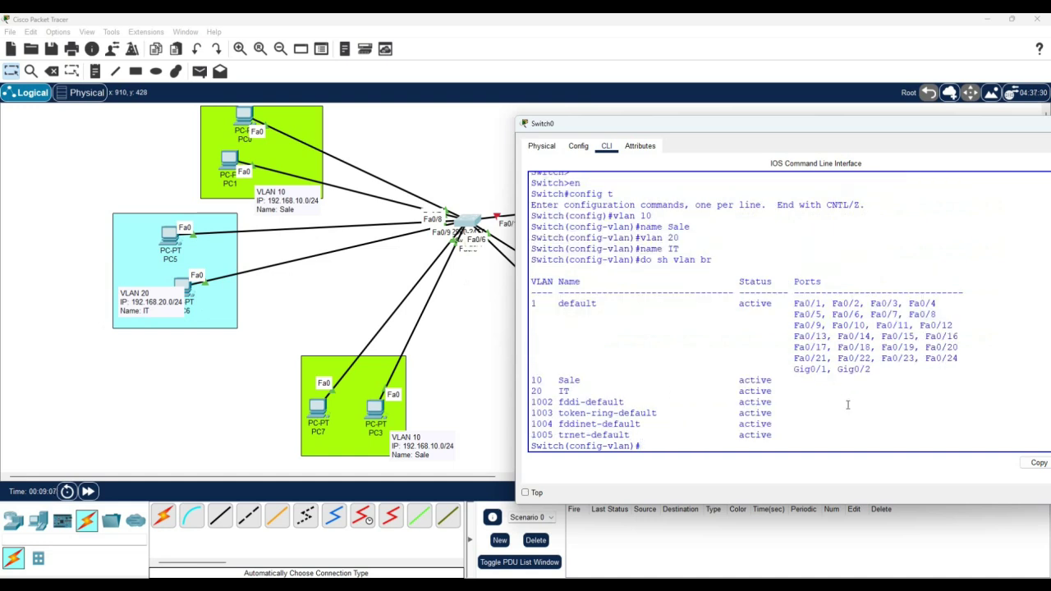
# Step: Highlight the Sale and IT output lines, then move PC0 and PC1 up in the top VLAN 10 box
pyautogui.moveTo(818, 398); pyautogui.dragTo(513, 385)
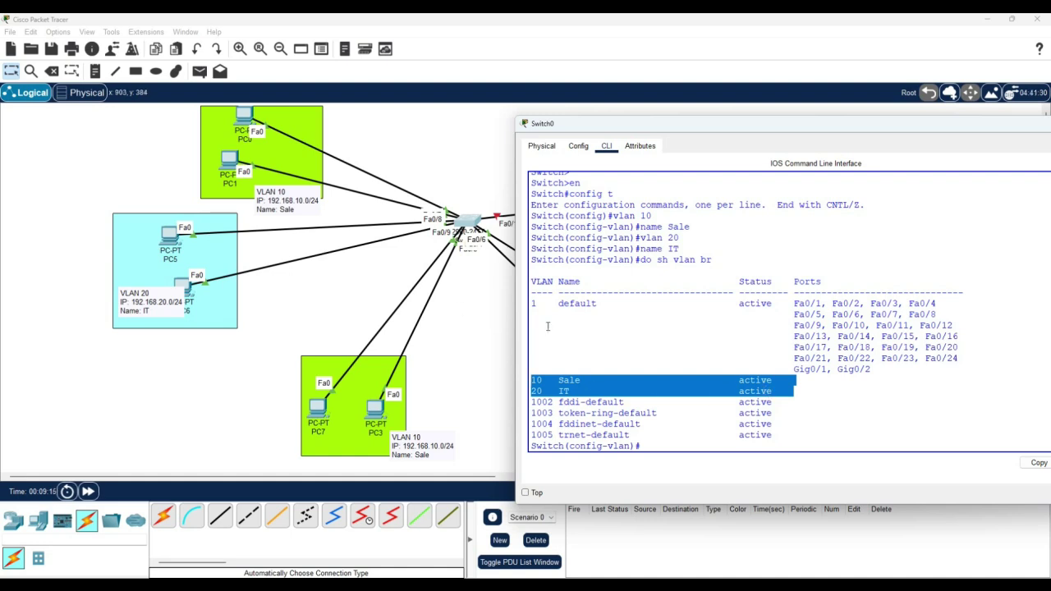
pyautogui.click(669, 335)
pyautogui.moveTo(238, 129); pyautogui.dragTo(279, 97)
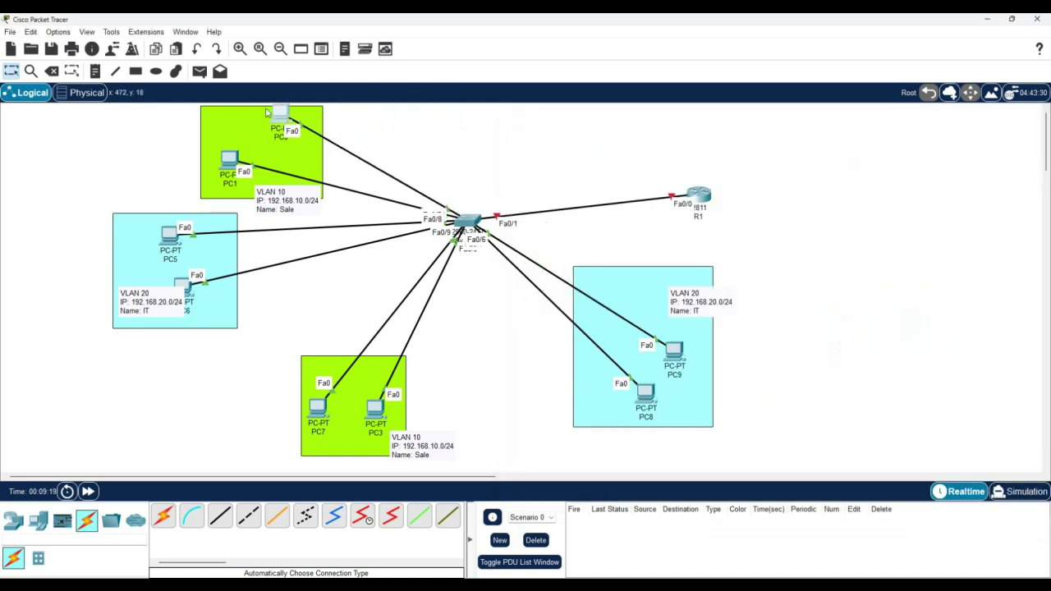
pyautogui.moveTo(230, 157)
pyautogui.mouseDown()
pyautogui.moveTo(285, 94)
pyautogui.moveTo(445, 87)
pyautogui.moveTo(231, 156)
pyautogui.mouseUp()
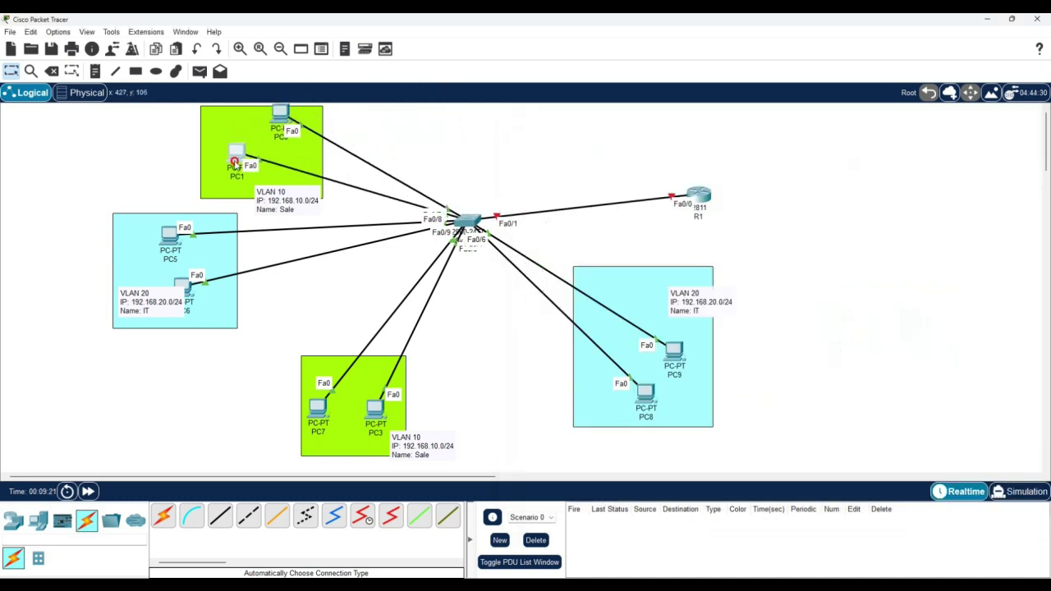
pyautogui.click(467, 222)
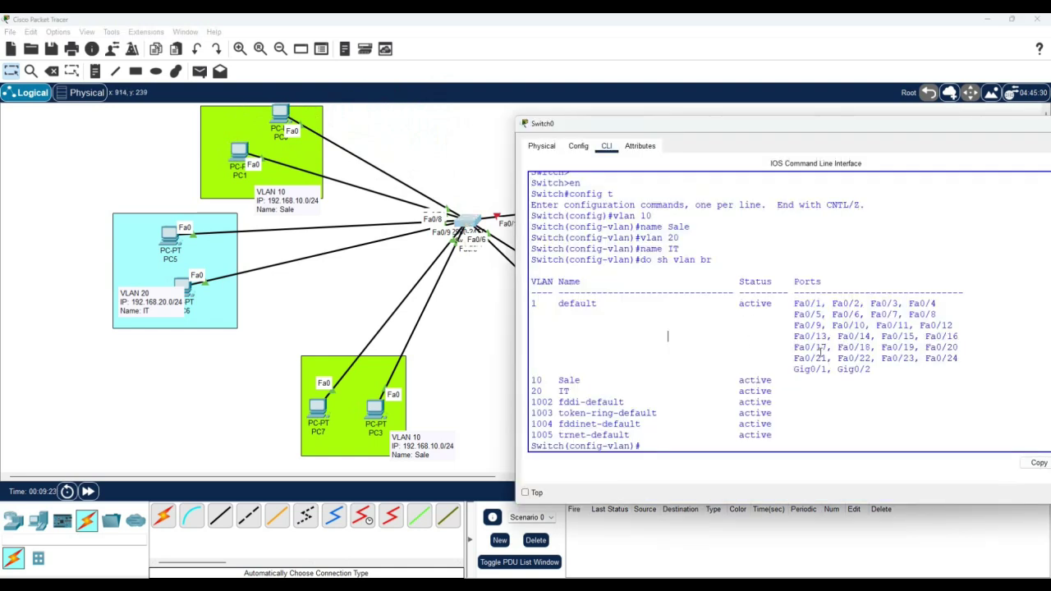
# Step: Leave VLAN configuration mode and select the interface range Fa0/2–3
pyautogui.write('exit')
pyautogui.press('Return')
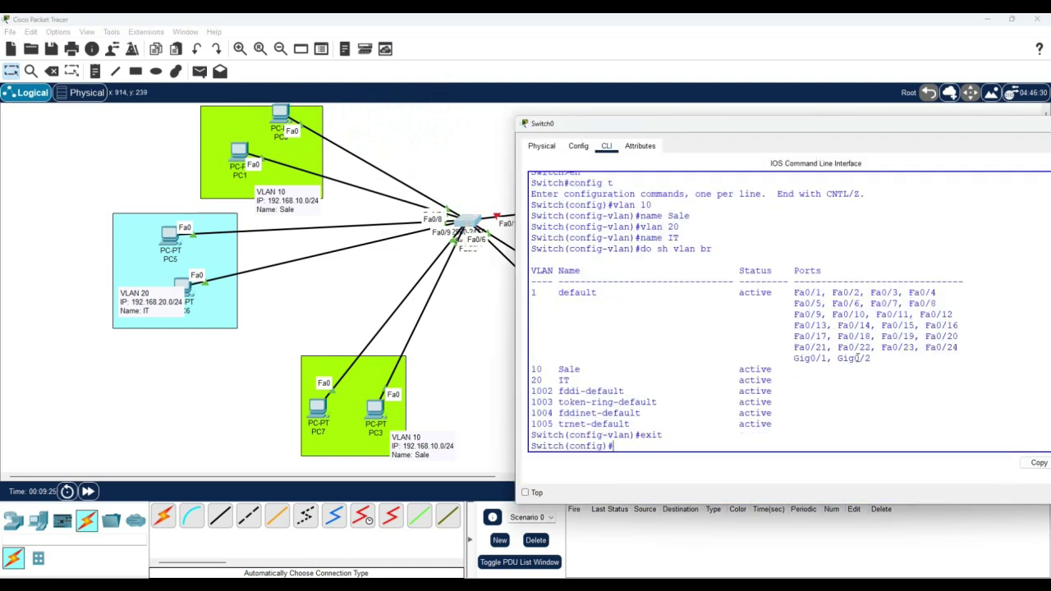
pyautogui.write('int ran')
pyautogui.press('Tab')
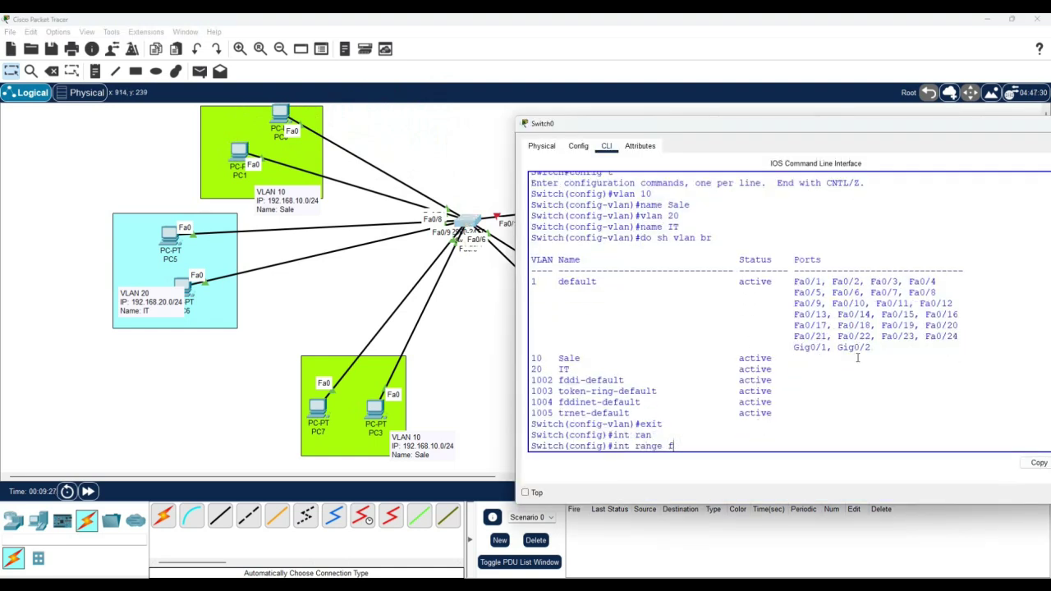
pyautogui.write('f0/2-3')
pyautogui.press('Return')
# Step: Set ports Fa0/2–3 to switchport mode access
pyautogui.write('sw')
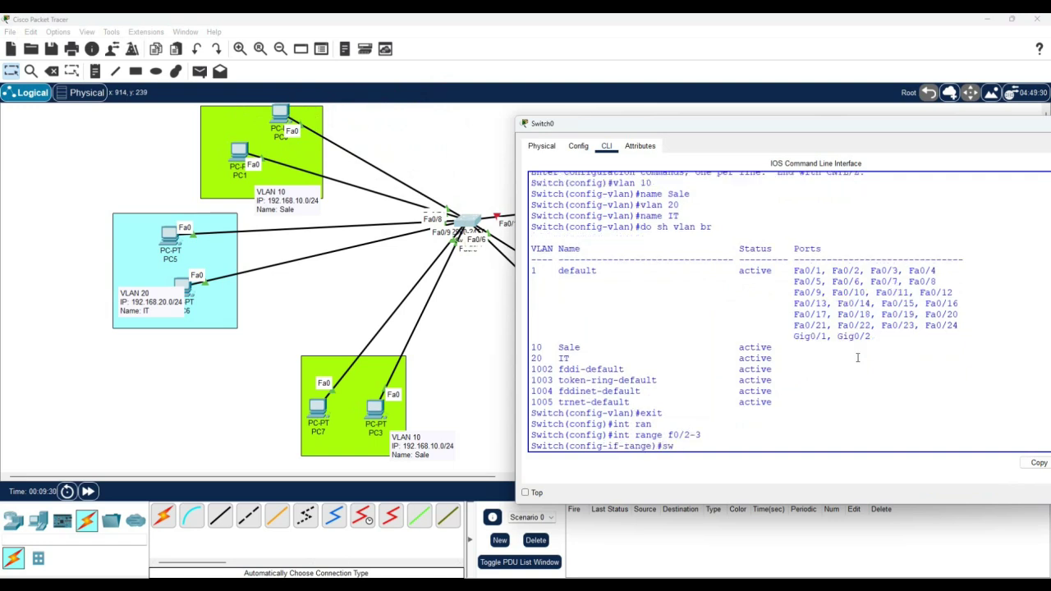
pyautogui.press('Tab')
pyautogui.write('mo')
pyautogui.press('Tab')
pyautogui.write('a')
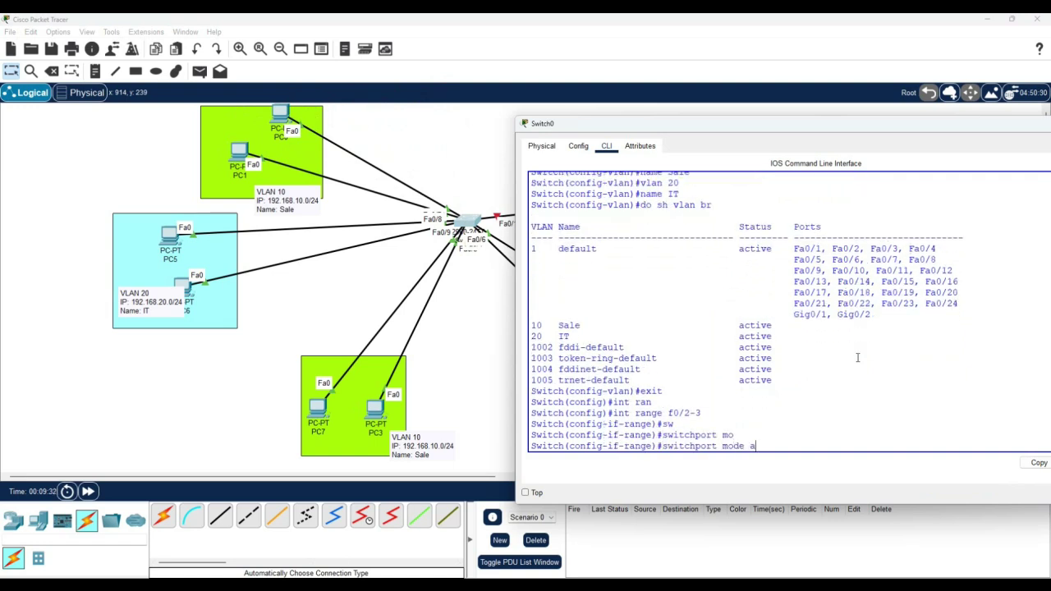
pyautogui.write('cc')
pyautogui.press('Tab')
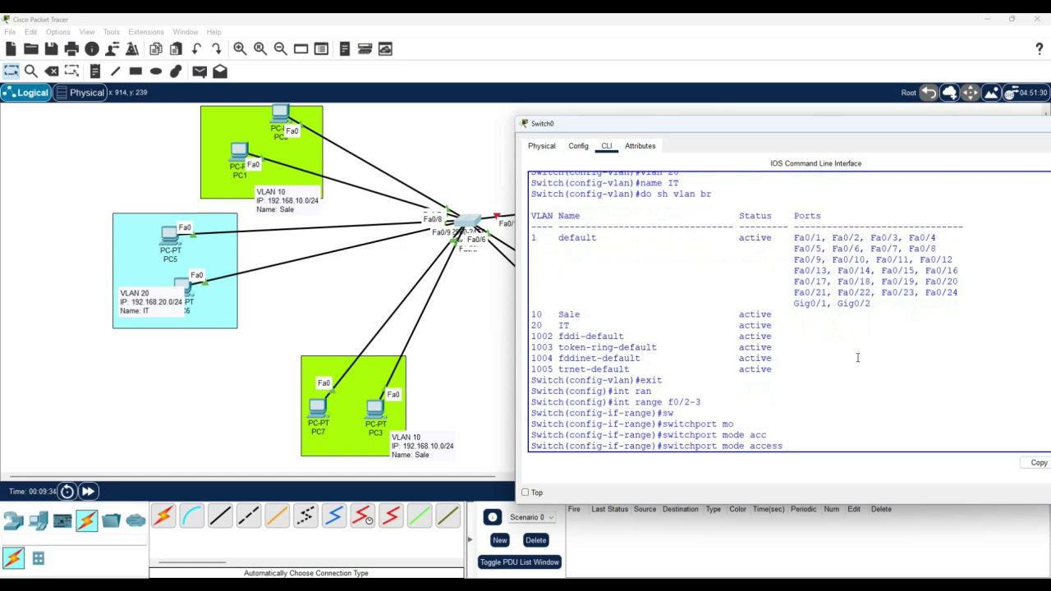
pyautogui.press('Return')
# Step: Assign ports Fa0/2–3 to access VLAN 10
pyautogui.write('sw')
pyautogui.press('Tab')
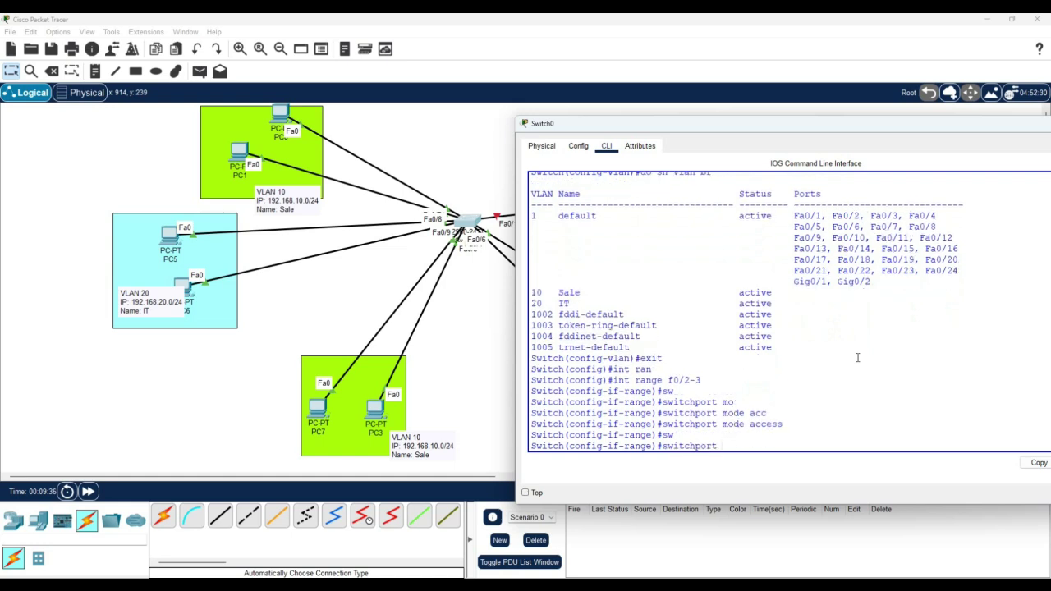
pyautogui.write('mo')
pyautogui.press('Tab')
pyautogui.press('BackSpace')
pyautogui.press('BackSpace')
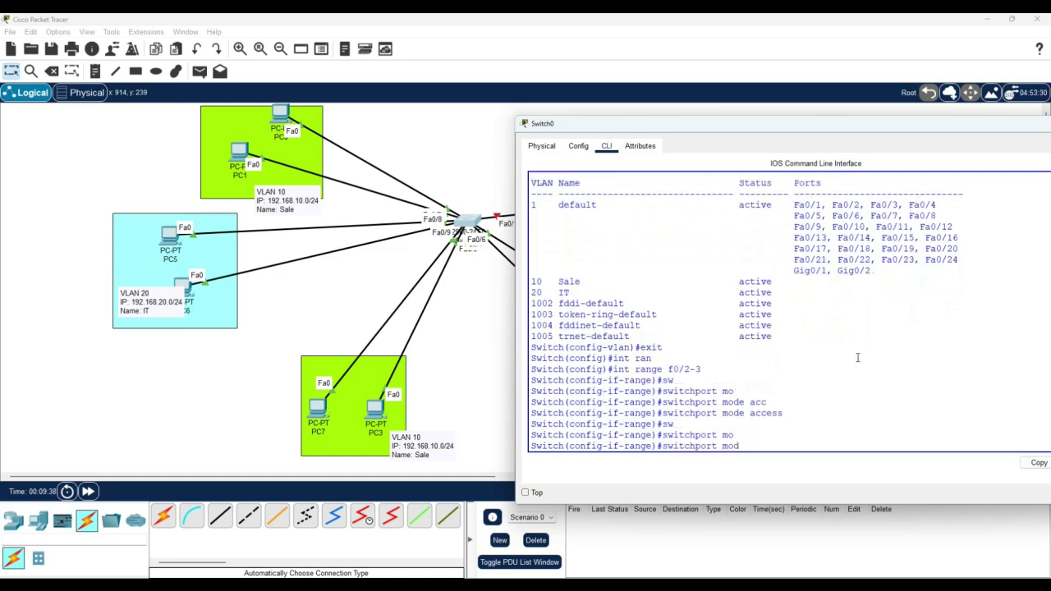
pyautogui.write('ac')
pyautogui.press('Tab')
pyautogui.write('v')
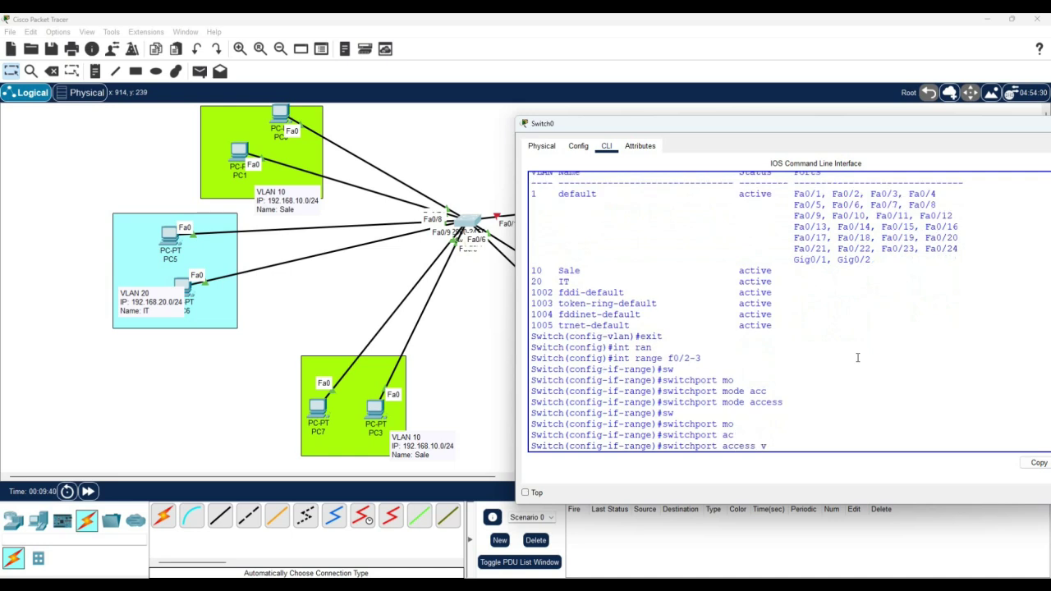
pyautogui.write('lan 10')
pyautogui.press('Return')
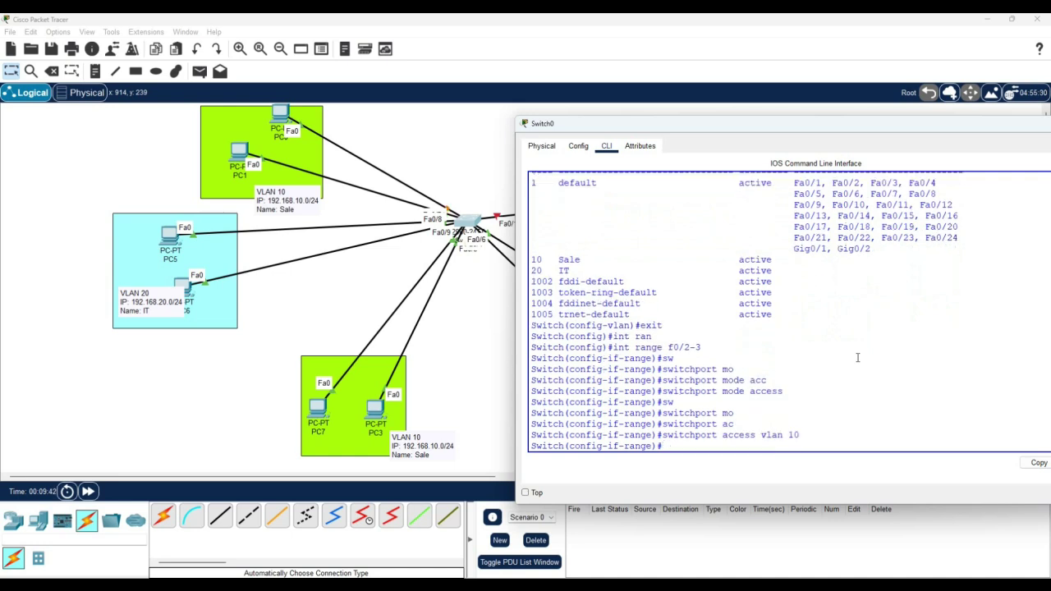
# Step: Highlight the new commands, move PC7 and PC3 together, and exit interface range configuration
pyautogui.moveTo(802, 435); pyautogui.dragTo(661, 435)
pyautogui.moveTo(703, 347); pyautogui.dragTo(613, 347)
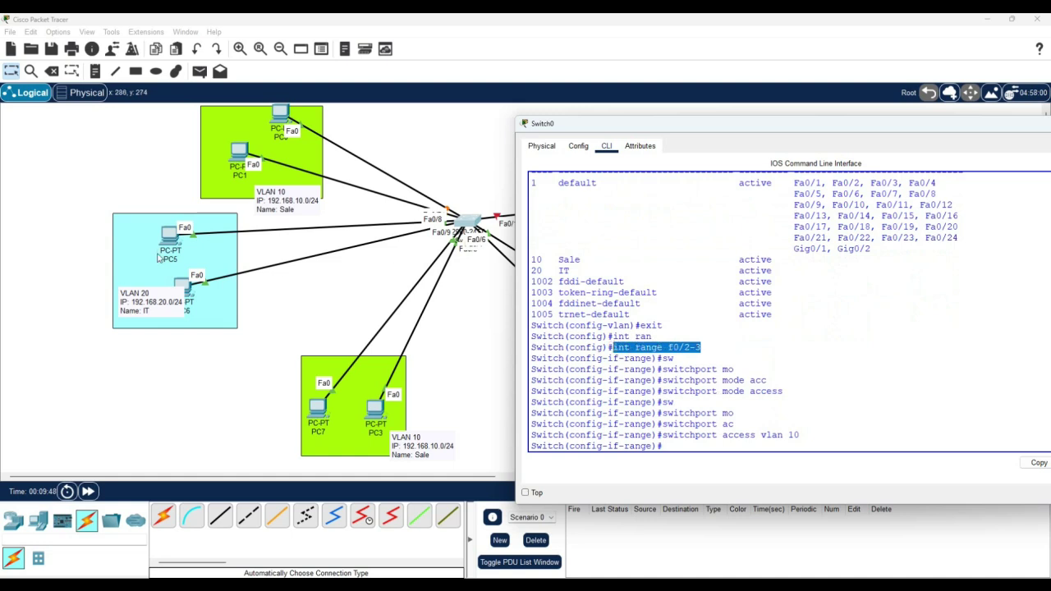
pyautogui.click(317, 408)
pyautogui.moveTo(317, 409)
pyautogui.mouseDown()
pyautogui.moveTo(274, 368)
pyautogui.moveTo(331, 398)
pyautogui.mouseUp()
pyautogui.moveTo(382, 418); pyautogui.dragTo(368, 402)
pyautogui.click(469, 225)
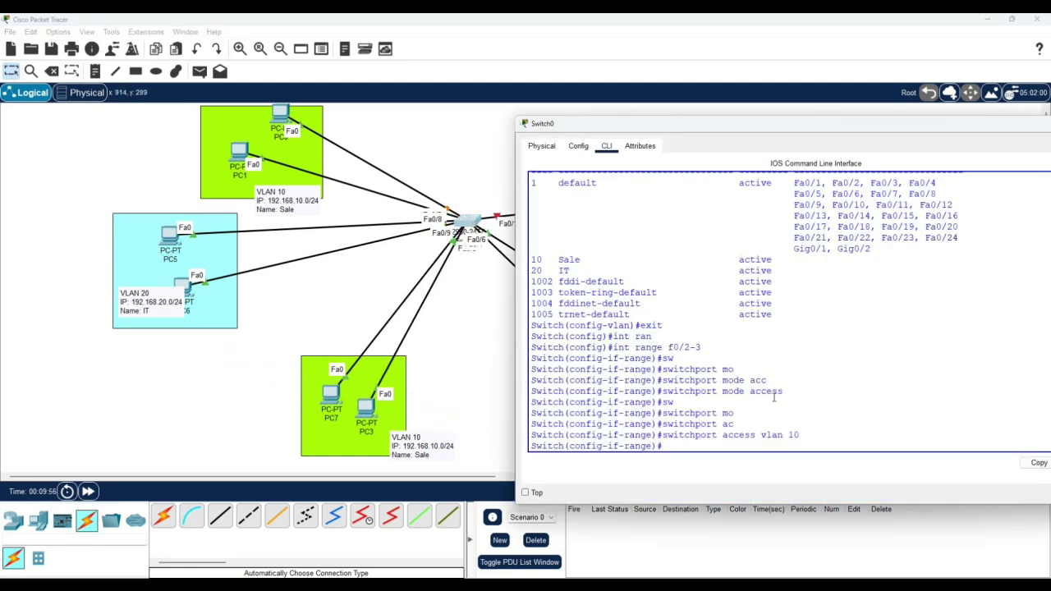
pyautogui.write('exit')
pyautogui.press('Return')
# Step: Select interface Fa0/5 and set it to access mode
pyautogui.write('int')
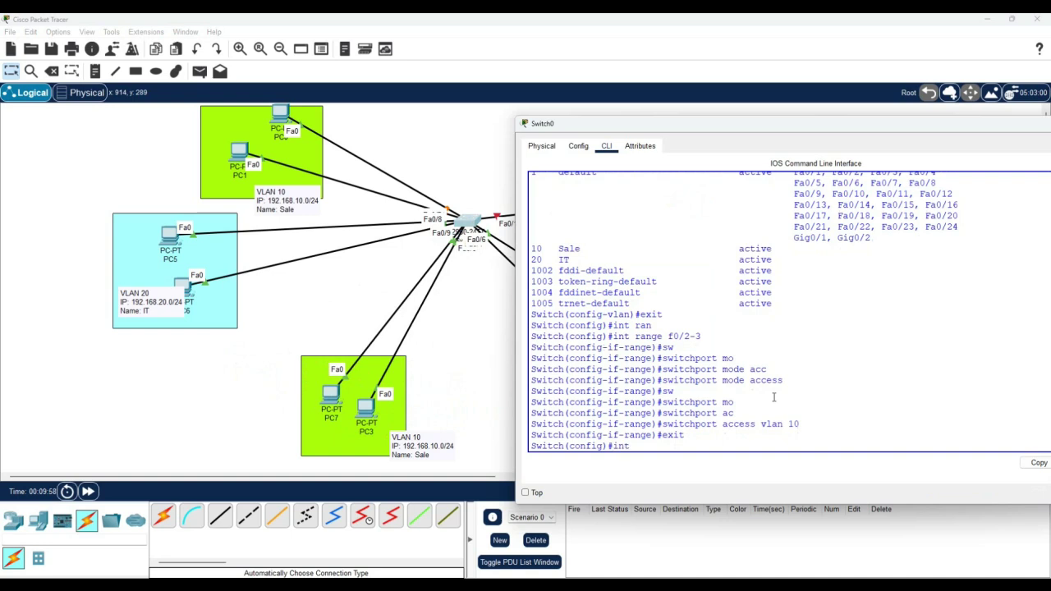
pyautogui.write(' f0/5')
pyautogui.press('Return')
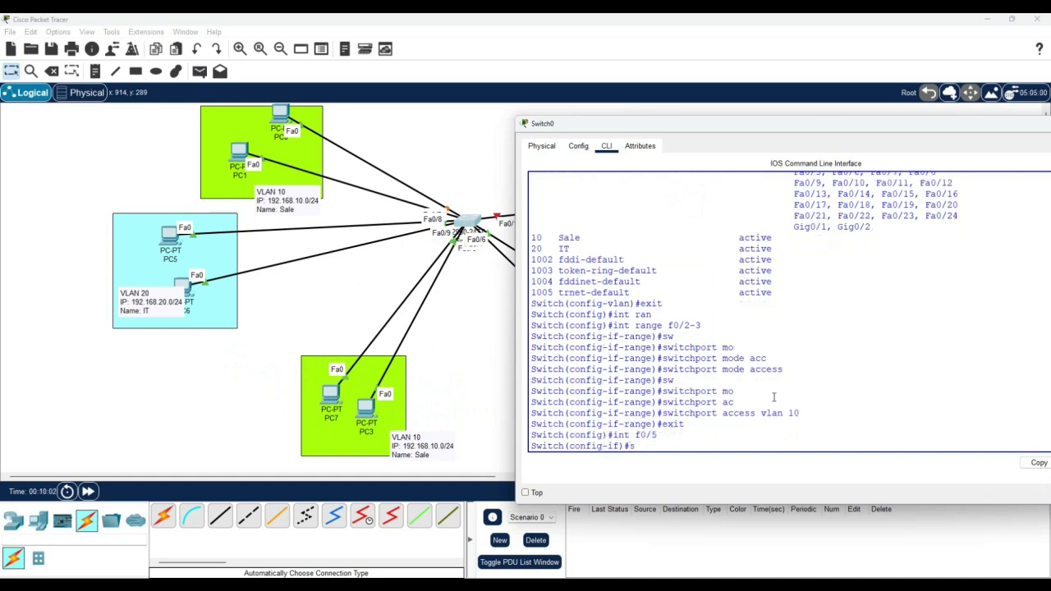
pyautogui.write('sw')
pyautogui.press('Tab')
pyautogui.write('mo')
# Step: Assign port Fa0/5 to access VLAN 10
pyautogui.press('Tab')
pyautogui.write('ac')
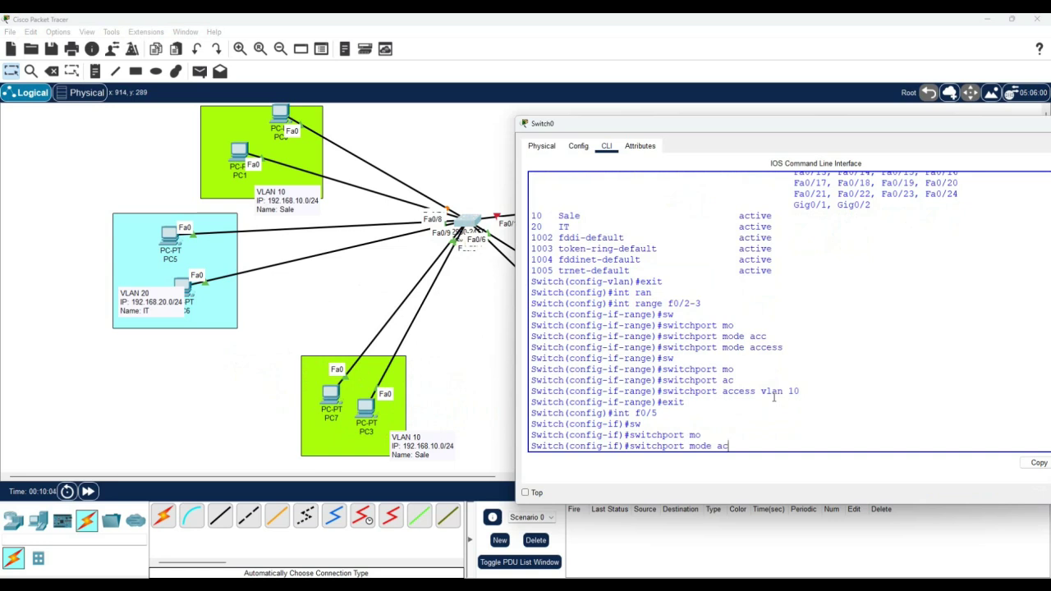
pyautogui.press('Return')
pyautogui.write('sw')
pyautogui.press('Tab')
pyautogui.write('acc')
pyautogui.press('Tab')
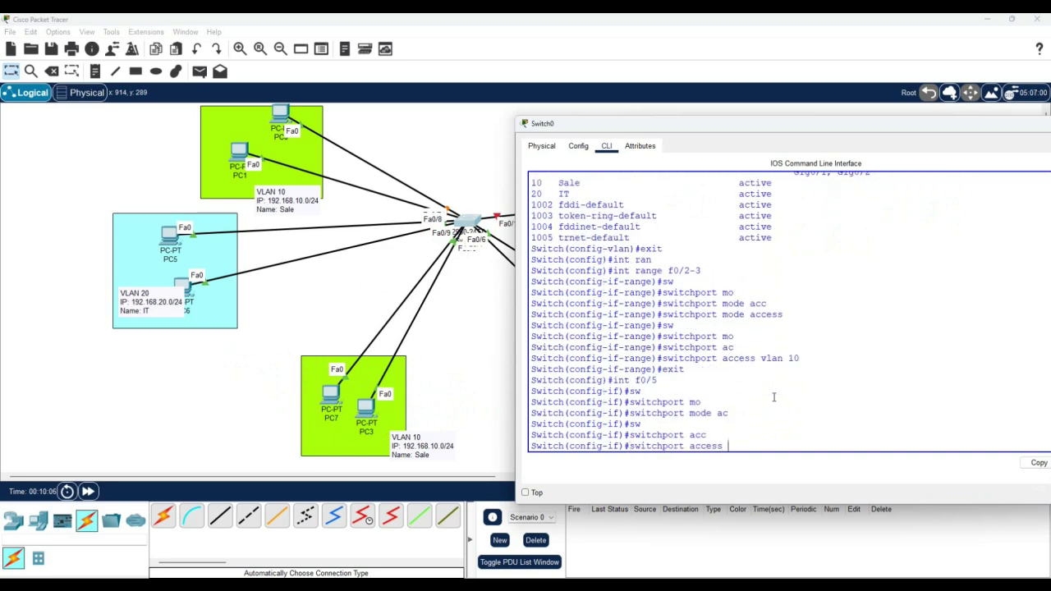
pyautogui.write('vlan 10')
pyautogui.press('Return')
# Step: Select interface Fa0/9 and set it to access mode
pyautogui.write('int')
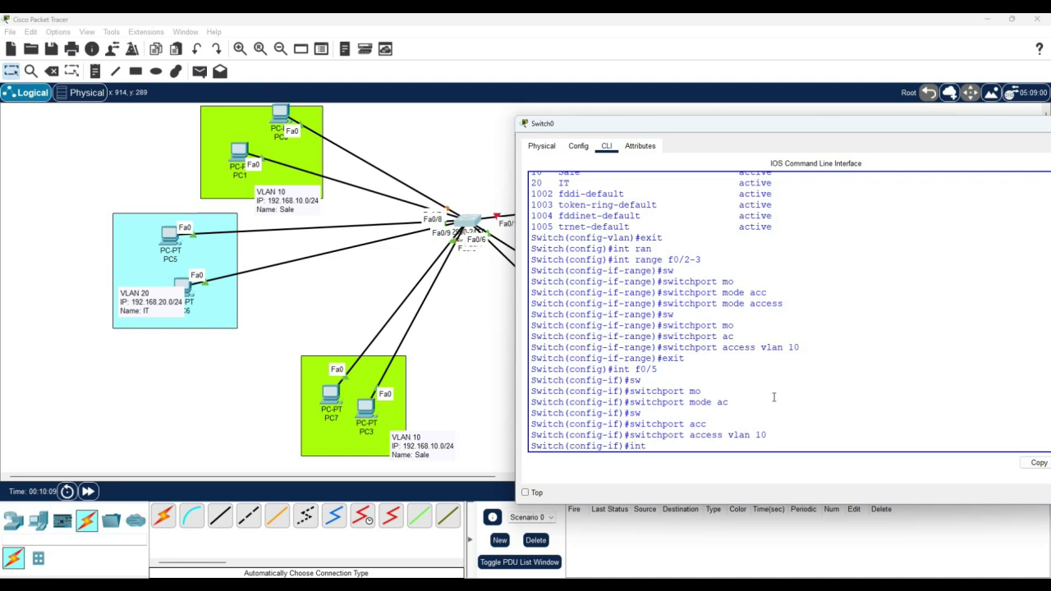
pyautogui.write(' f0/9')
pyautogui.press('Return')
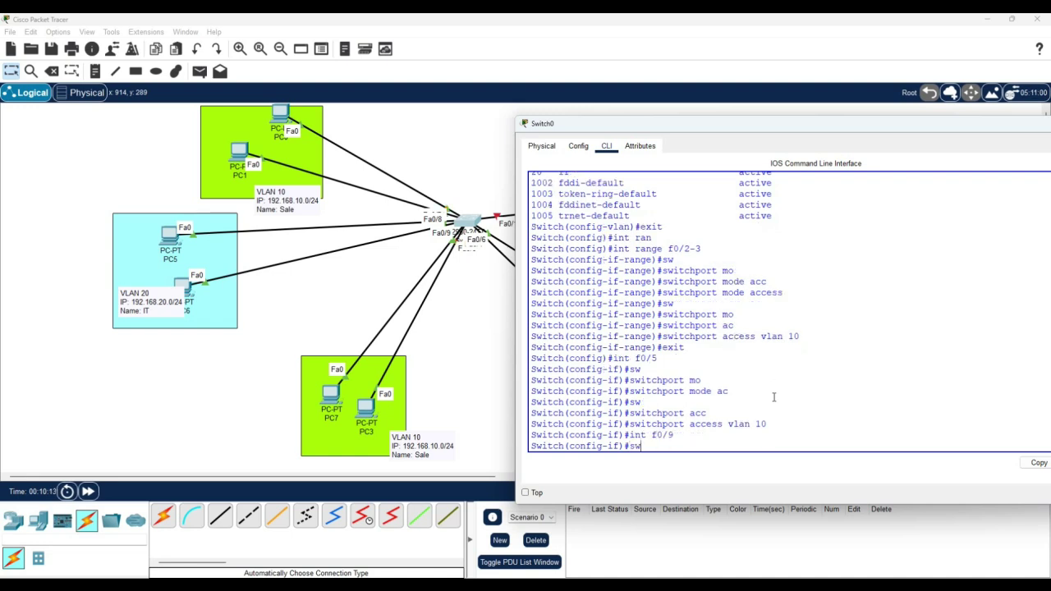
pyautogui.press('Tab')
pyautogui.write('mo')
pyautogui.press('Tab')
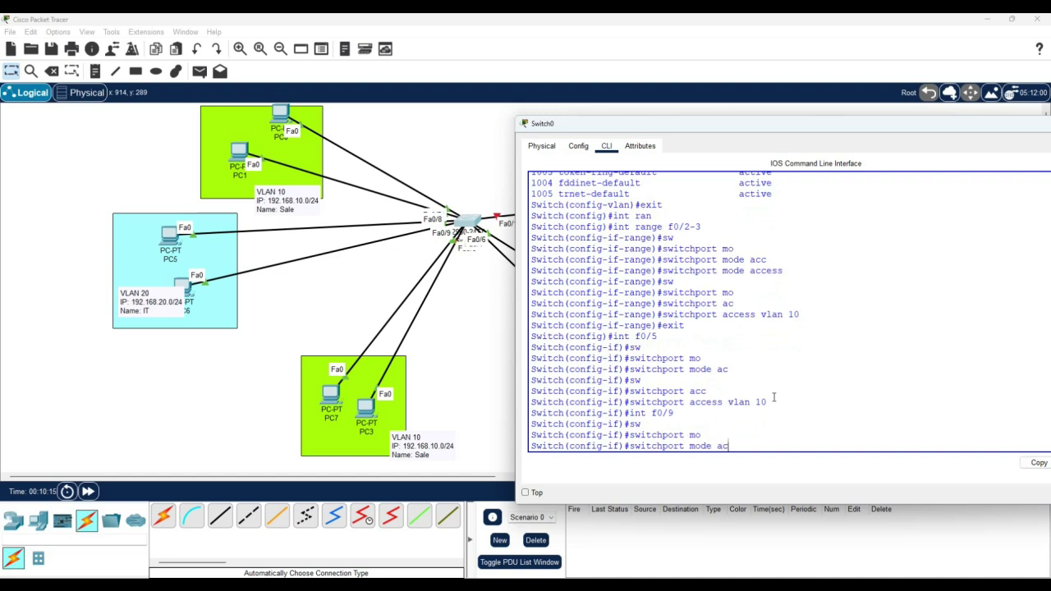
pyautogui.write('ac')
pyautogui.press('Tab')
pyautogui.press('Return')
# Step: Assign port Fa0/9 to access VLAN 10 and exit interface configuration
pyautogui.write('sw')
pyautogui.press('Tab')
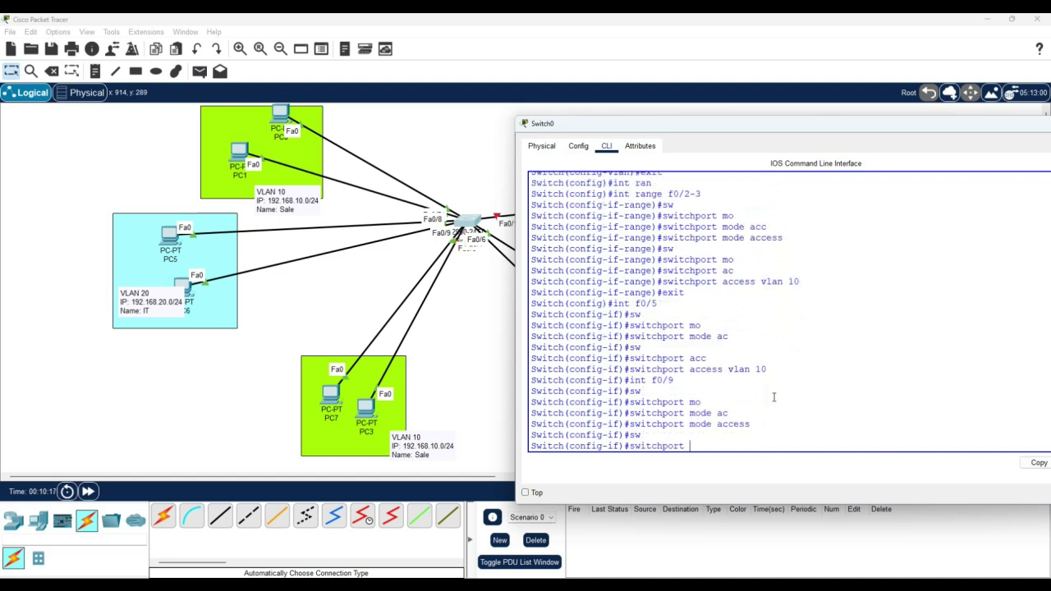
pyautogui.write('ac')
pyautogui.press('Tab')
pyautogui.write('vl')
pyautogui.press('Tab')
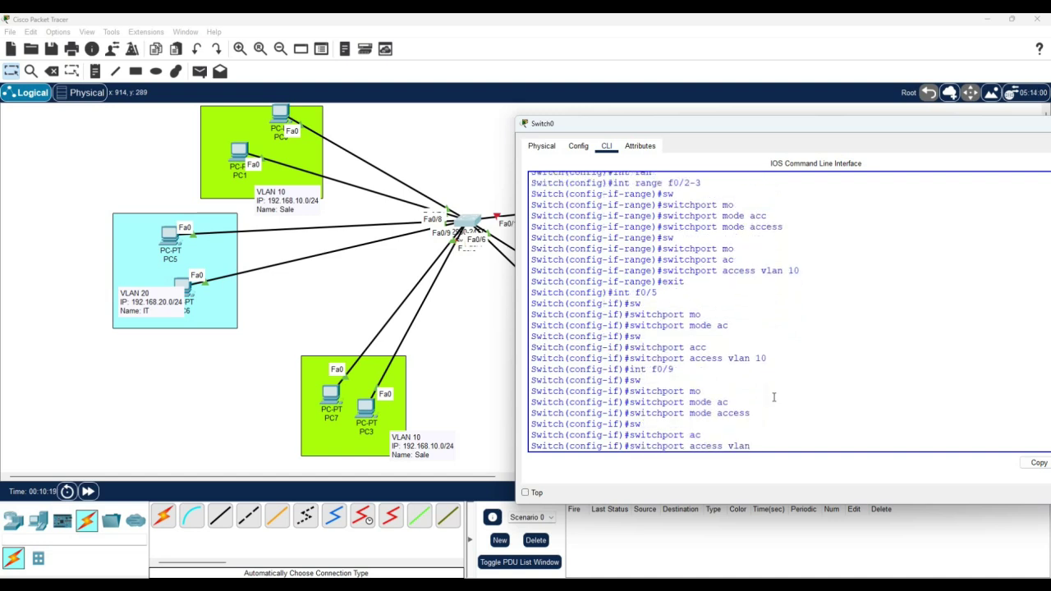
pyautogui.write('10')
pyautogui.press('Return')
pyautogui.write('exit')
pyautogui.press('Return')
pyautogui.press('Return')
pyautogui.press('Return')
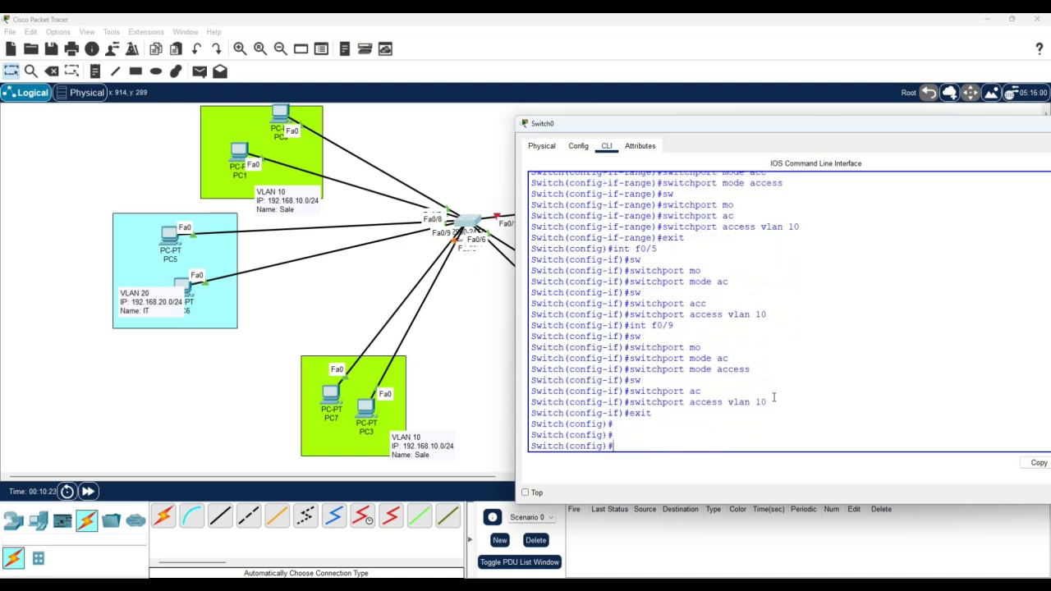
# Step: Return to privileged mode and run 'sh vlan br' to list VLANs and ports
pyautogui.write('exit')
pyautogui.press('Return')
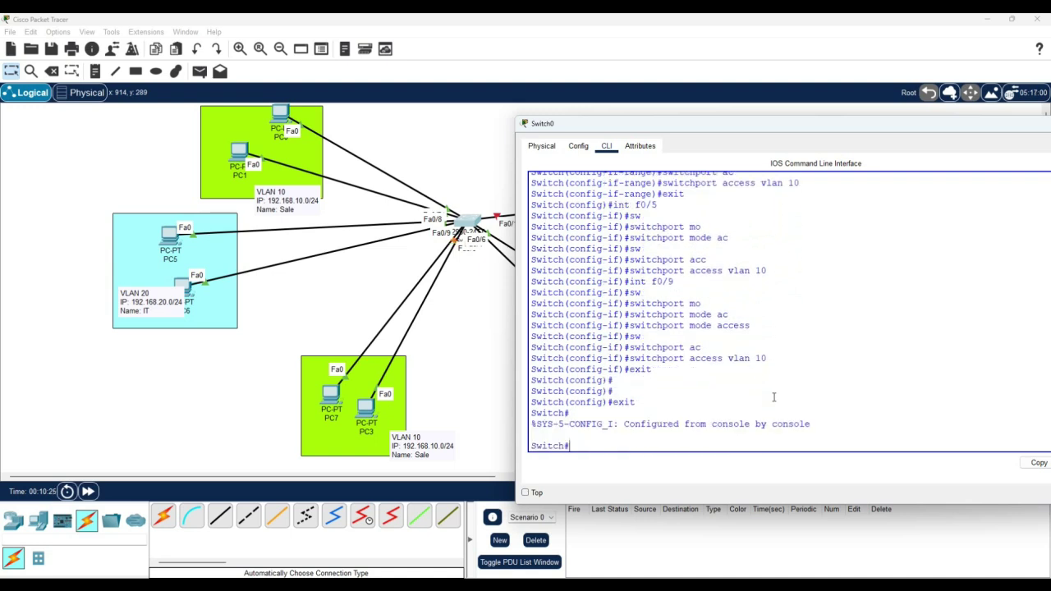
pyautogui.press('Return')
pyautogui.write('sh vlan br')
pyautogui.press('Return')
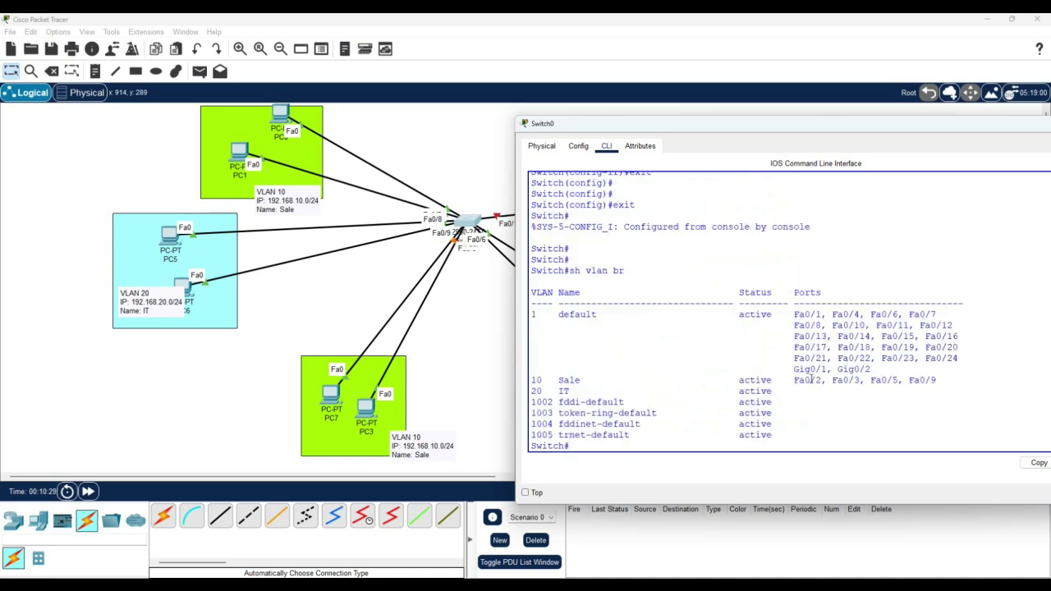
# Step: Rearrange PC0, PC1, PC7 and PC3, highlighting VLAN 10's ports Fa0/2, Fa0/3, Fa0/5, Fa0/9
pyautogui.moveTo(865, 380); pyautogui.dragTo(793, 380)
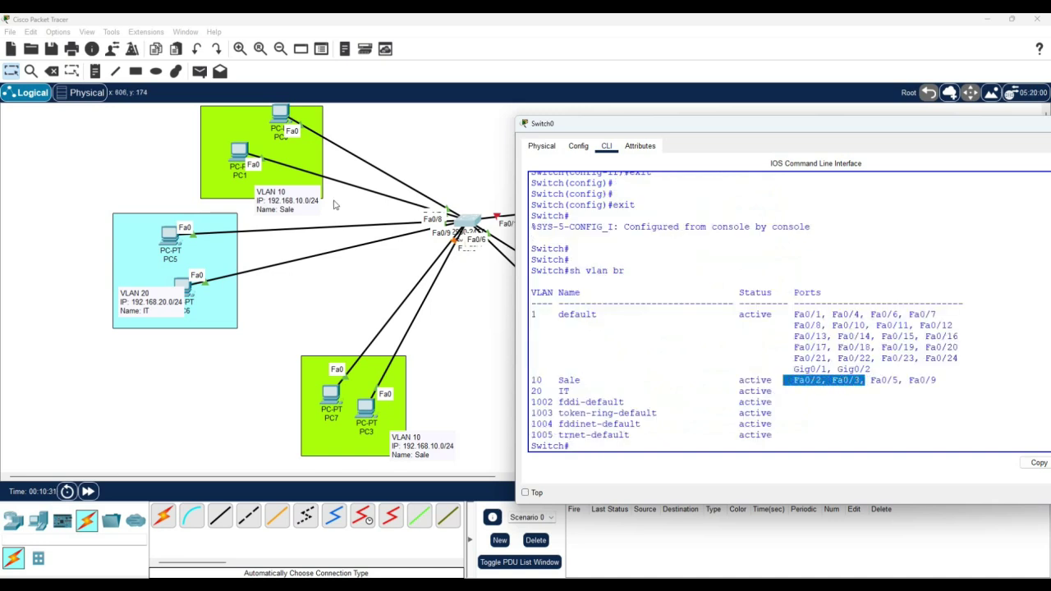
pyautogui.moveTo(293, 123)
pyautogui.mouseDown()
pyautogui.moveTo(514, 115)
pyautogui.moveTo(297, 124)
pyautogui.mouseUp()
pyautogui.moveTo(246, 154)
pyautogui.mouseDown()
pyautogui.moveTo(275, 312)
pyautogui.moveTo(529, 415)
pyautogui.moveTo(661, 300)
pyautogui.moveTo(207, 164)
pyautogui.moveTo(275, 143)
pyautogui.moveTo(264, 144)
pyautogui.mouseUp()
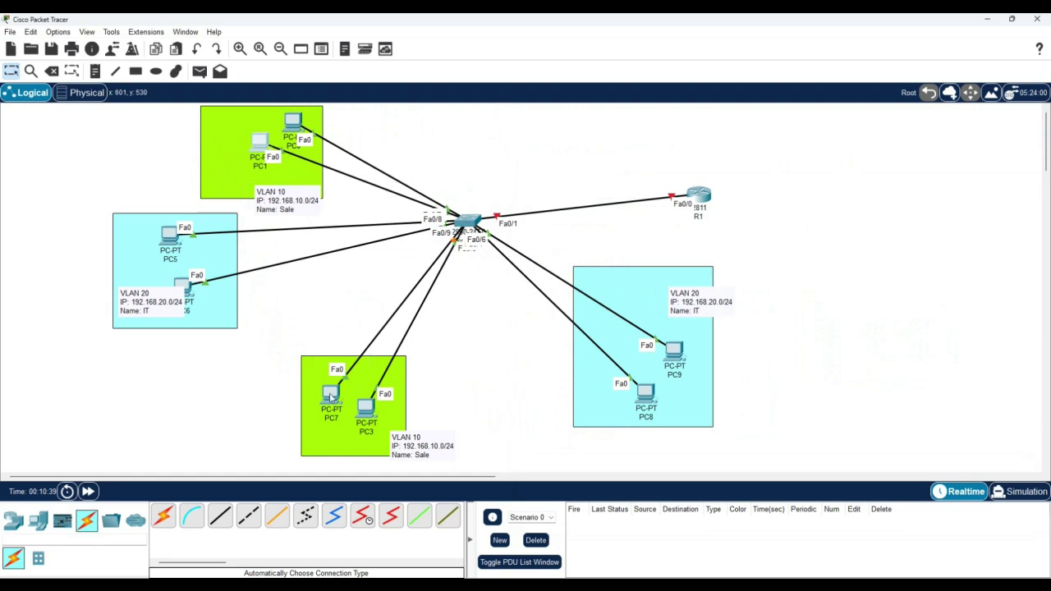
pyautogui.moveTo(332, 398); pyautogui.dragTo(329, 376)
pyautogui.moveTo(367, 423)
pyautogui.mouseDown()
pyautogui.moveTo(509, 421)
pyautogui.moveTo(638, 363)
pyautogui.moveTo(358, 415)
pyautogui.mouseUp()
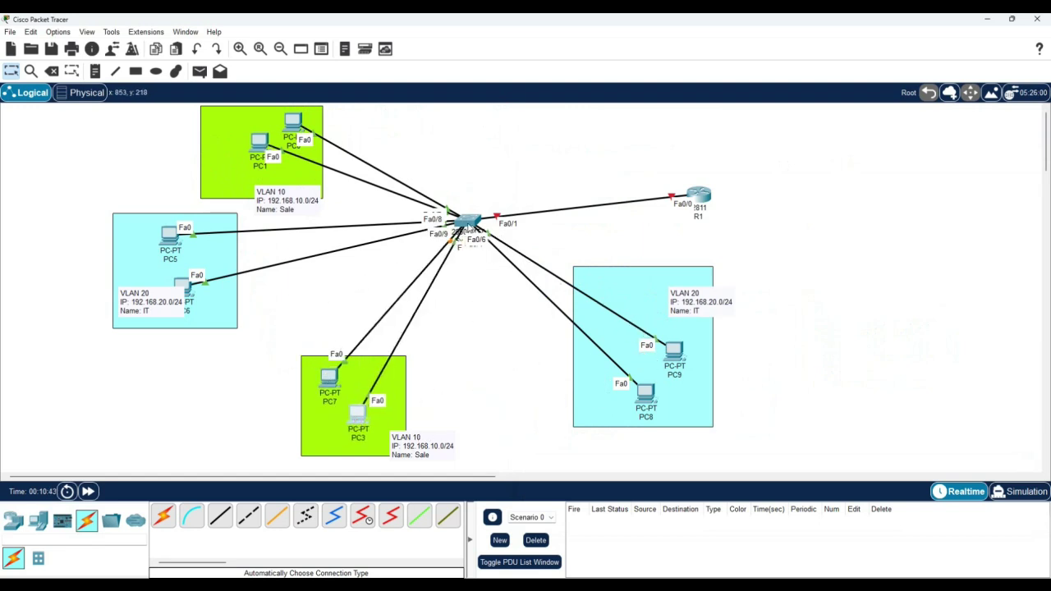
pyautogui.click(467, 224)
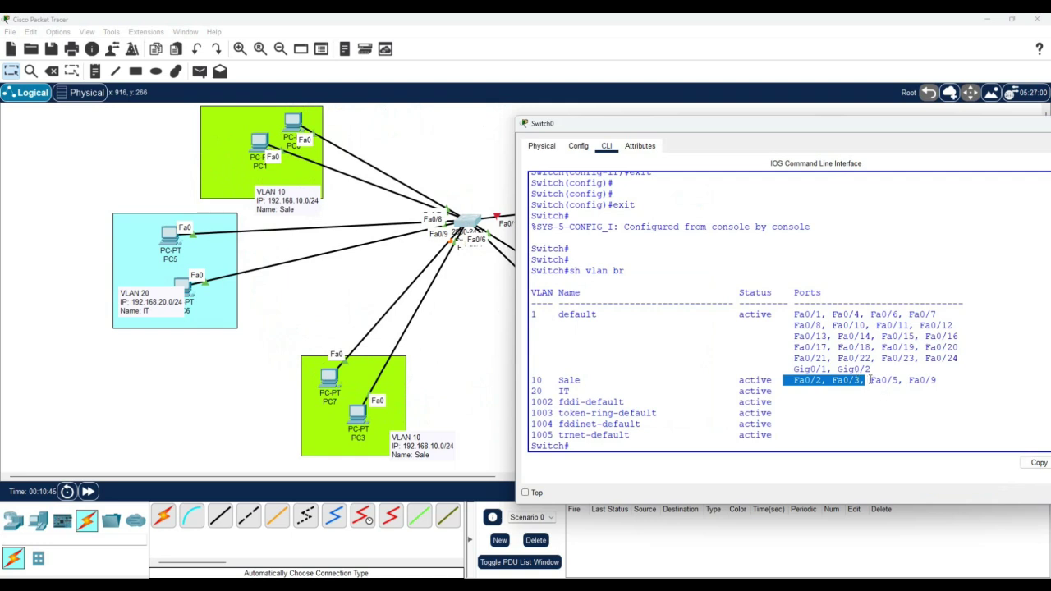
pyautogui.moveTo(869, 381); pyautogui.dragTo(936, 381)
# Step: Enter global configuration and set the switch hostname to SW1
pyautogui.click(654, 437)
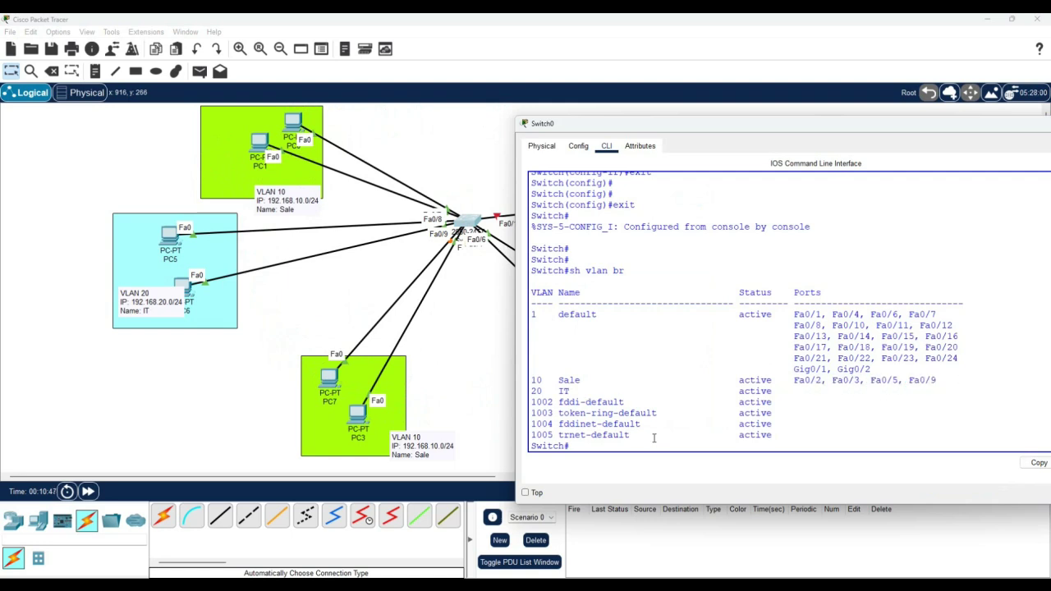
pyautogui.write('config t')
pyautogui.press('Return')
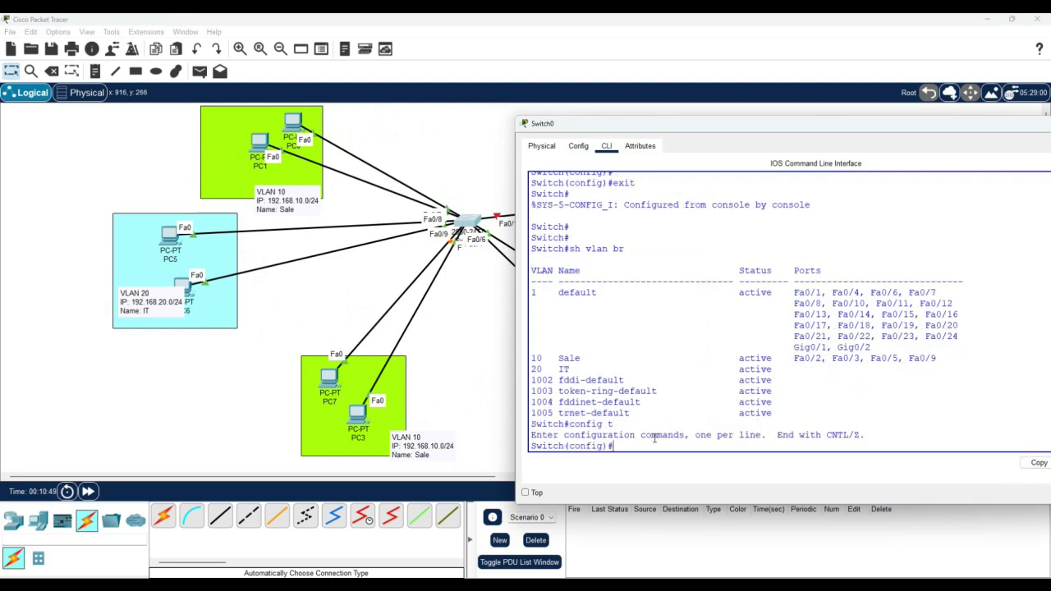
pyautogui.write('host')
pyautogui.press('Tab')
pyautogui.write('SW')
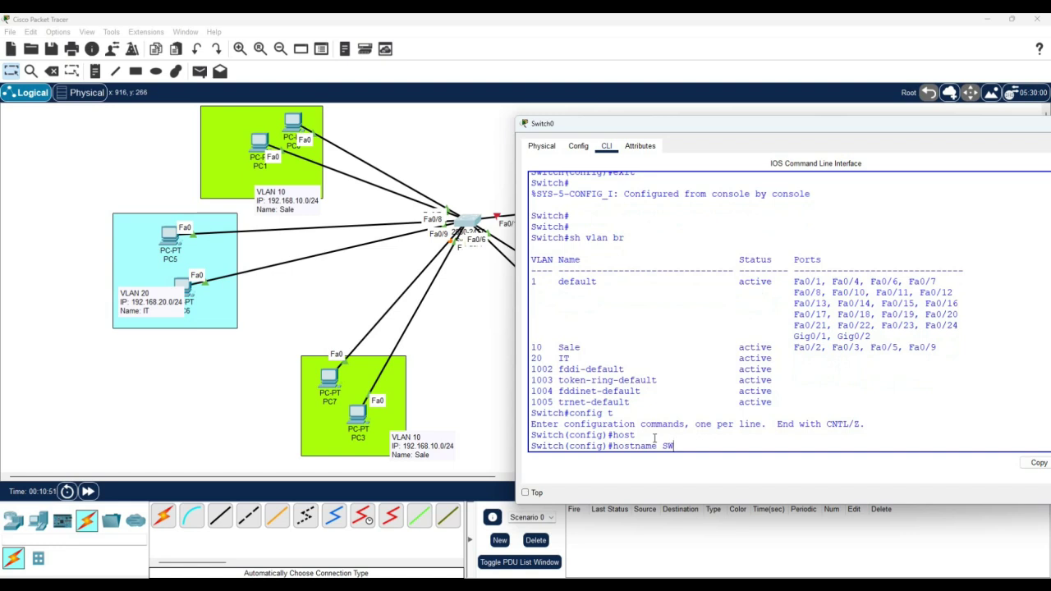
pyautogui.write('1')
pyautogui.press('Return')
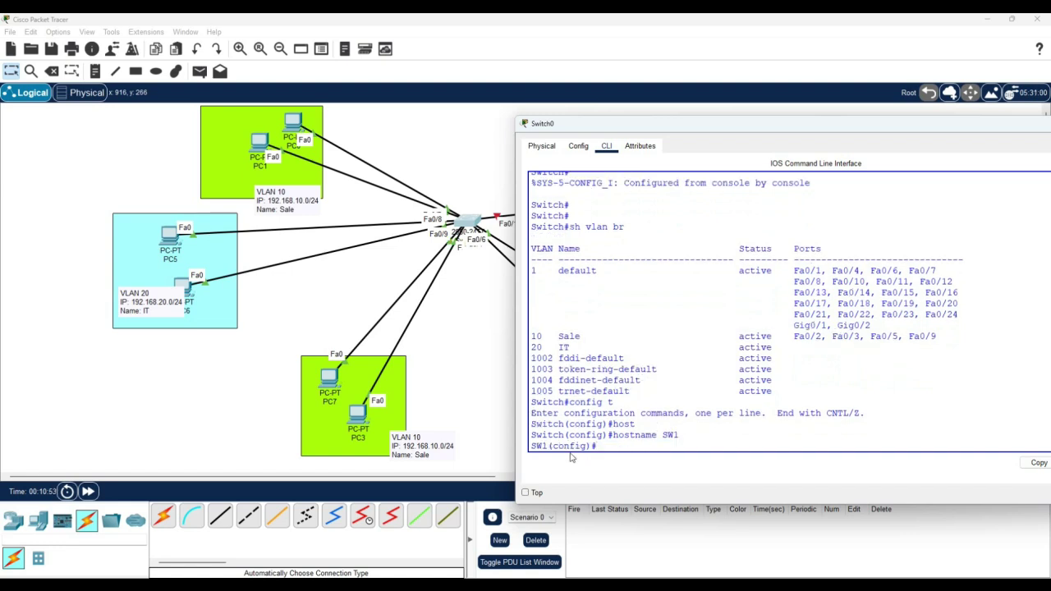
# Step: Highlight SW1 in the new prompt, then place PC6 beside PC5 in the VLAN 20 area
pyautogui.moveTo(547, 446)
pyautogui.mouseDown()
pyautogui.moveTo(529, 446)
pyautogui.moveTo(548, 435)
pyautogui.moveTo(532, 435)
pyautogui.mouseUp()
pyautogui.moveTo(614, 435); pyautogui.dragTo(655, 435)
pyautogui.moveTo(547, 445); pyautogui.dragTo(530, 446)
pyautogui.moveTo(614, 436); pyautogui.dragTo(653, 435)
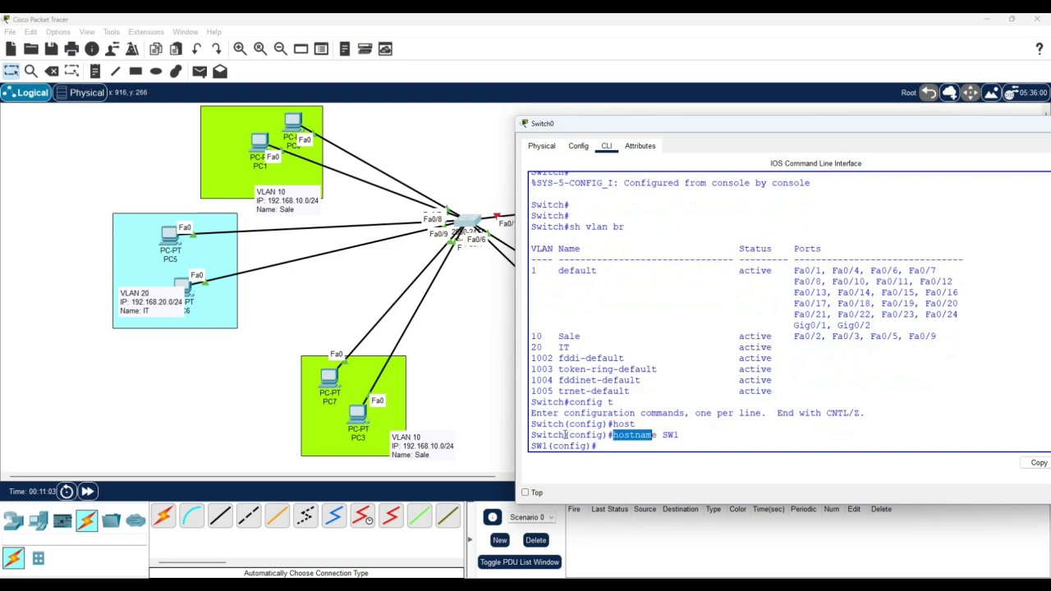
pyautogui.moveTo(563, 435); pyautogui.dragTo(660, 436)
pyautogui.click(691, 443)
pyautogui.press('Return')
pyautogui.press('Return')
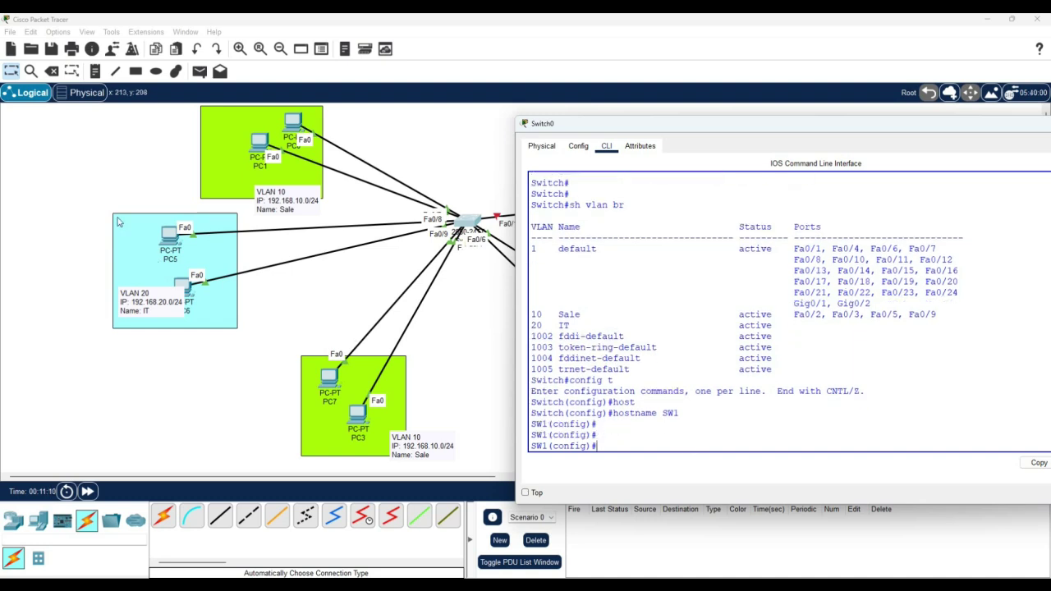
pyautogui.moveTo(164, 234)
pyautogui.mouseDown()
pyautogui.moveTo(169, 207)
pyautogui.moveTo(340, 164)
pyautogui.moveTo(166, 239)
pyautogui.mouseUp()
pyautogui.moveTo(182, 287); pyautogui.dragTo(207, 279)
# Step: Select interface range Fa0/7–8 and set both ports to access mode
pyautogui.click(473, 220)
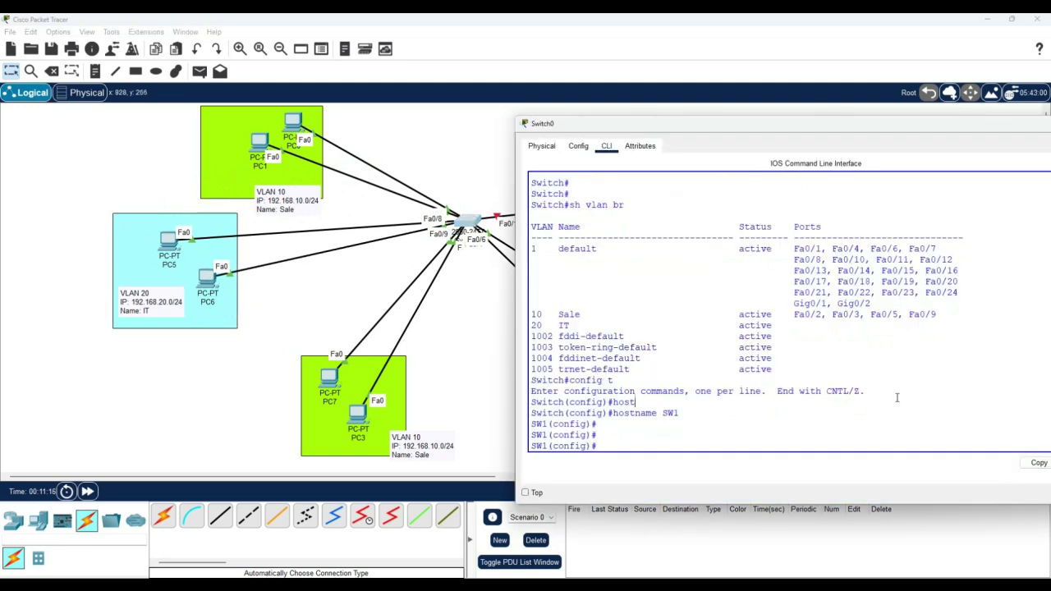
pyautogui.write('int r')
pyautogui.press('Tab')
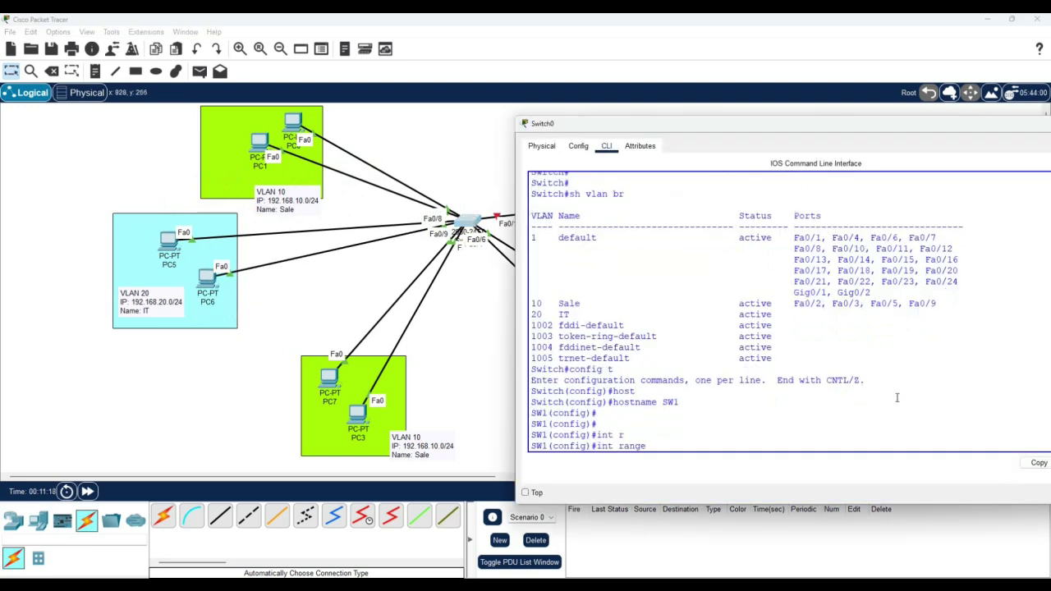
pyautogui.write('f0/7-8')
pyautogui.press('Return')
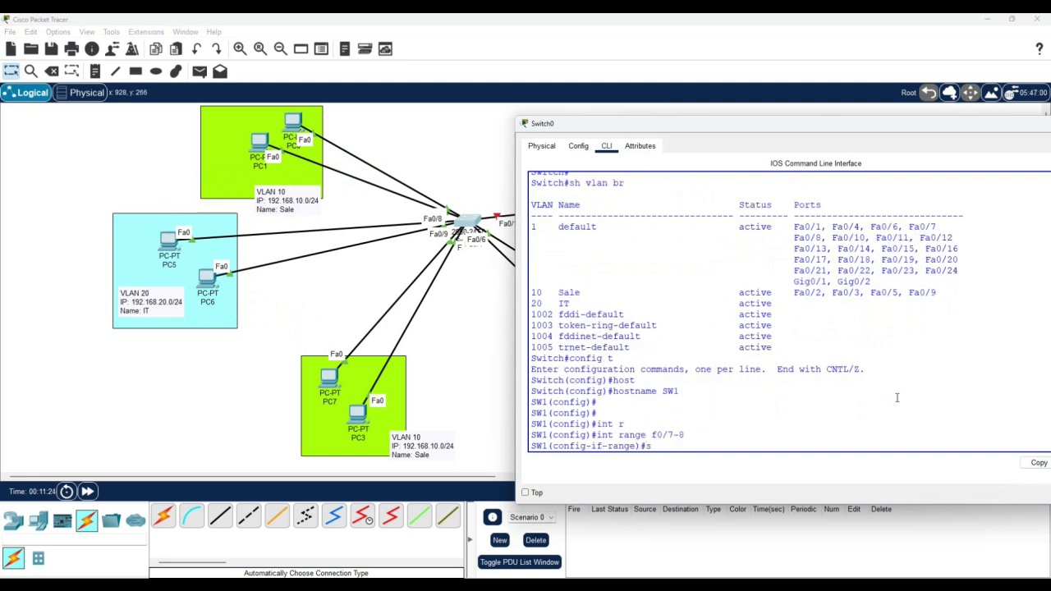
pyautogui.write('w')
pyautogui.press('Tab')
pyautogui.write('mo')
pyautogui.press('Tab')
pyautogui.write('acc')
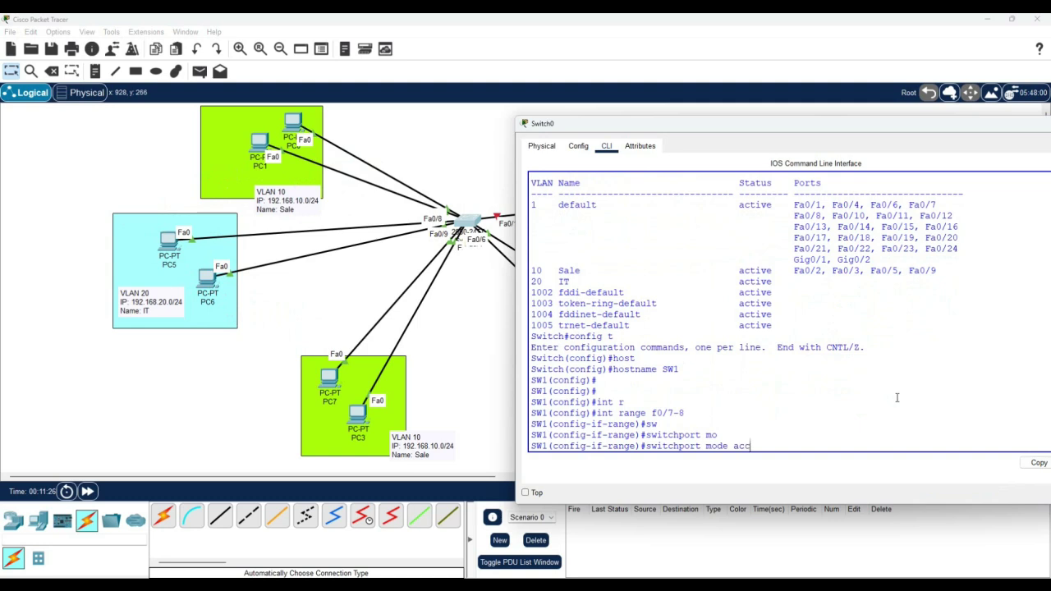
pyautogui.press('Tab')
pyautogui.press('Return')
# Step: Attempt a mistyped switchport mode command for VLAN 20
pyautogui.write('sw')
pyautogui.press('Tab')
pyautogui.write('mo')
pyautogui.press('Tab')
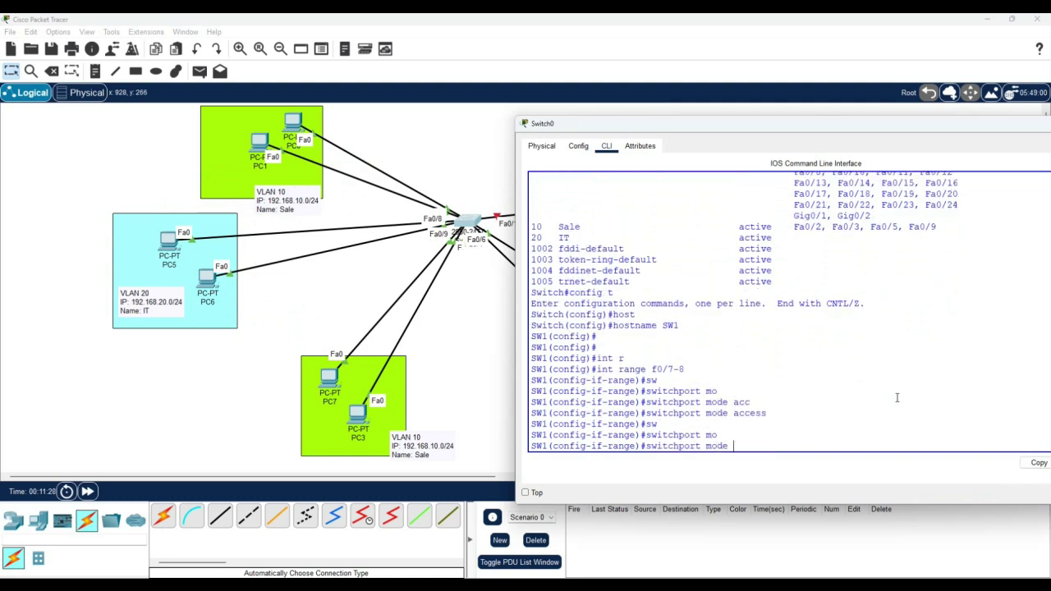
pyautogui.press('BackSpace')
pyautogui.press('BackSpace')
pyautogui.press('BackSpace')
pyautogui.press('BackSpace')
pyautogui.press('BackSpace')
pyautogui.press('BackSpace')
pyautogui.write('vlan 20')
pyautogui.press('Return')
# Step: Assign Fa0/7–8 to access VLAN 20 and exit interface range configuration
pyautogui.write('s')
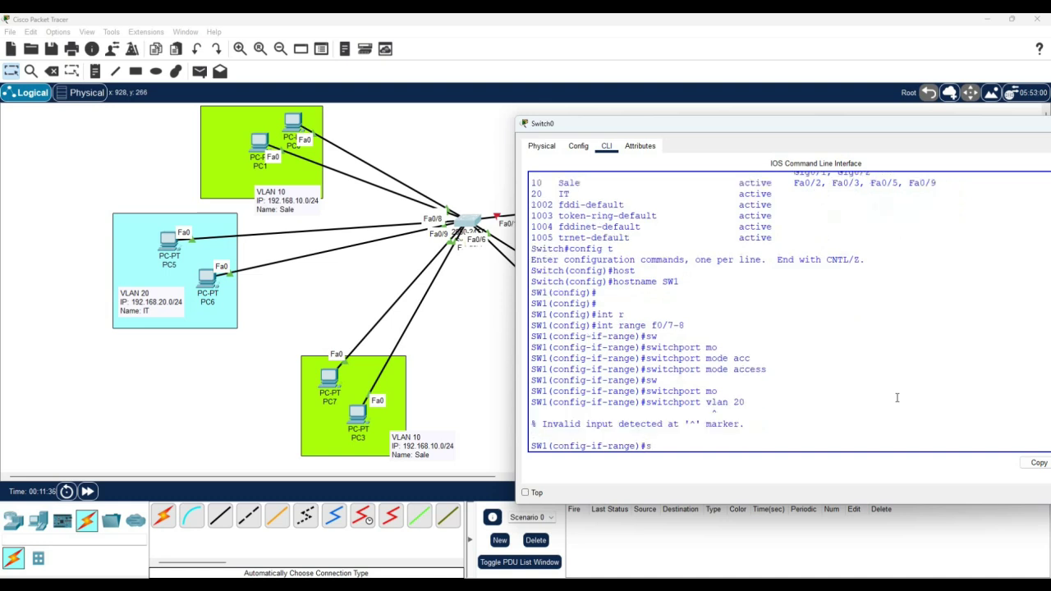
pyautogui.write('w')
pyautogui.press('Tab')
pyautogui.write('ac')
pyautogui.press('Tab')
pyautogui.write('vlan ')
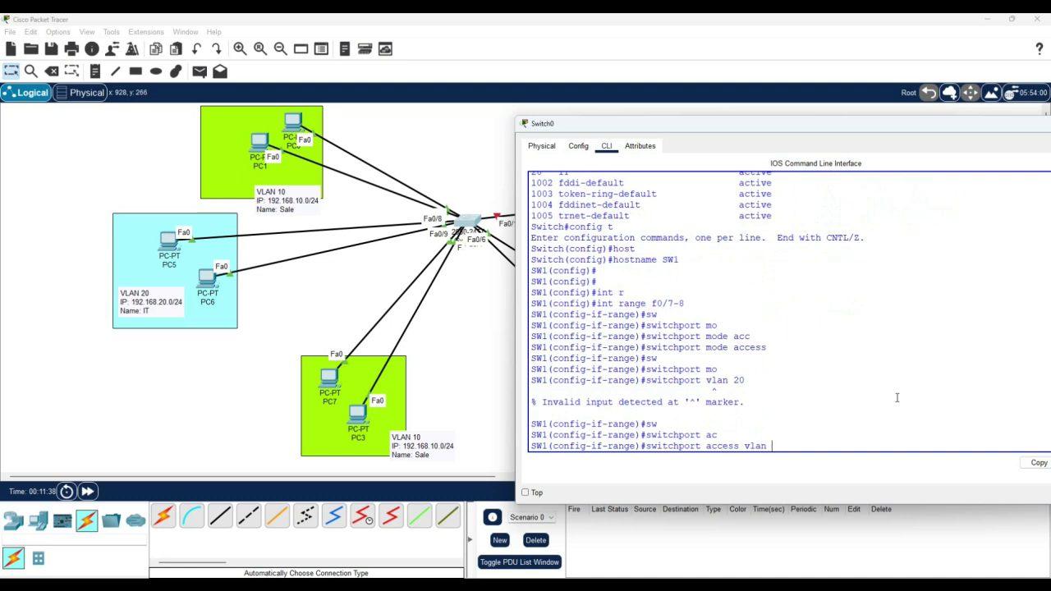
pyautogui.write('20')
pyautogui.press('Return')
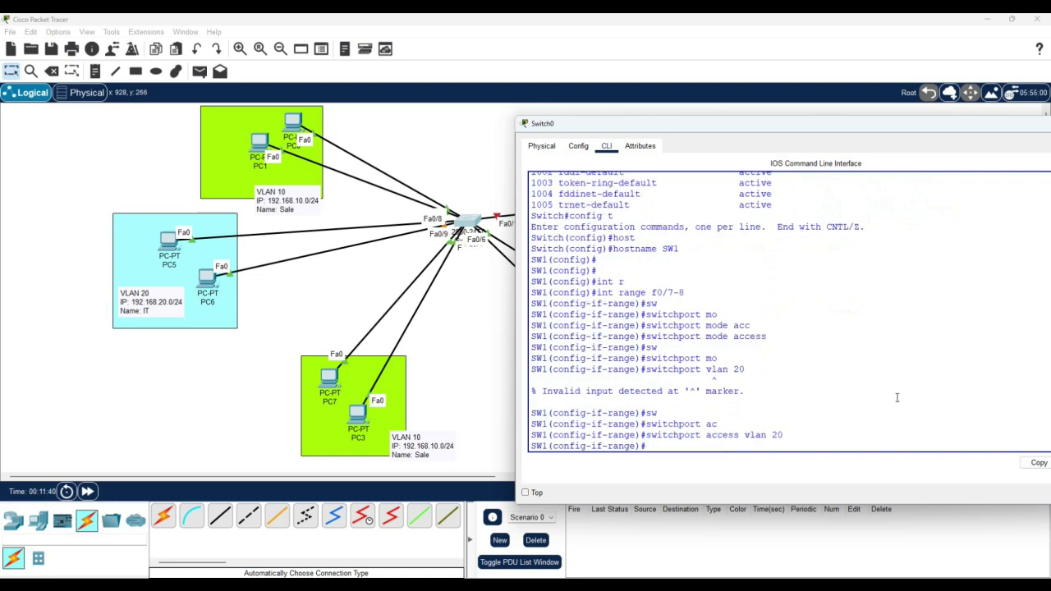
pyautogui.write('exit')
pyautogui.press('Return')
pyautogui.press('Return')
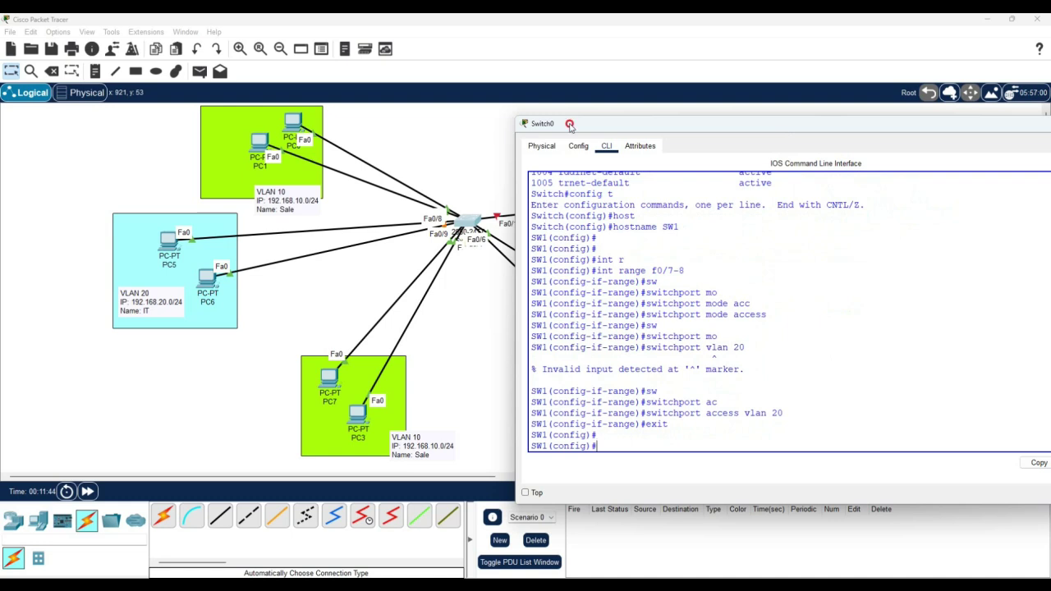
# Step: Move the switch console aside and shift PC9 and PC8 higher in the VLAN 20 area
pyautogui.moveTo(570, 125); pyautogui.dragTo(856, 170)
pyautogui.moveTo(654, 351); pyautogui.dragTo(655, 306)
pyautogui.moveTo(663, 379); pyautogui.dragTo(660, 356)
pyautogui.click(472, 223)
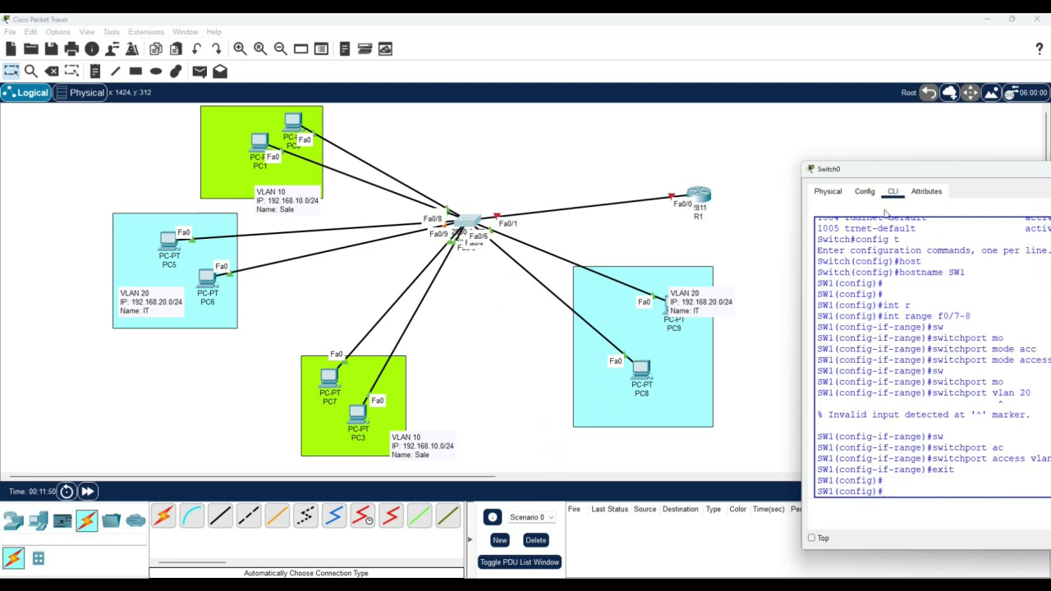
pyautogui.moveTo(862, 173); pyautogui.dragTo(651, 165)
# Step: Enter interface Fa0/4 on SW1 and set it to switchport mode access
pyautogui.click(695, 290)
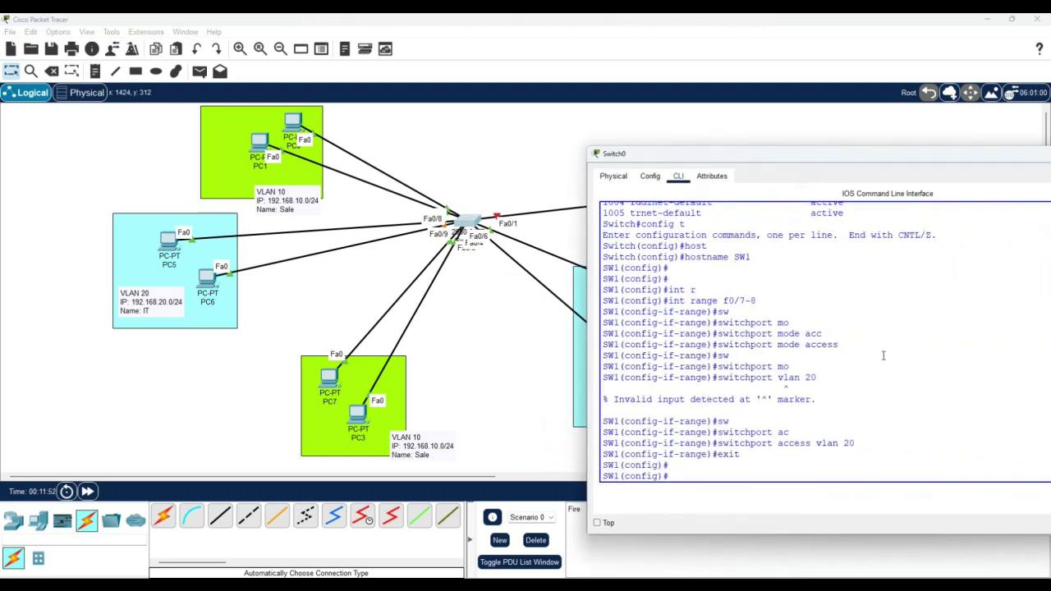
pyautogui.write('int f0/4')
pyautogui.press('Return')
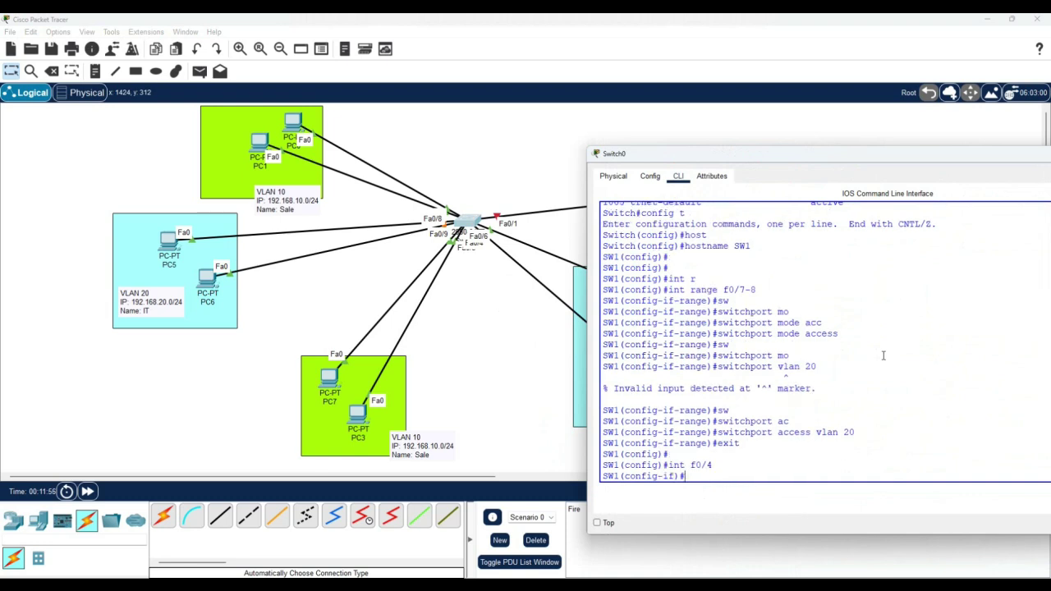
pyautogui.write('sw')
pyautogui.press('Tab')
pyautogui.write('mo')
pyautogui.press('Tab')
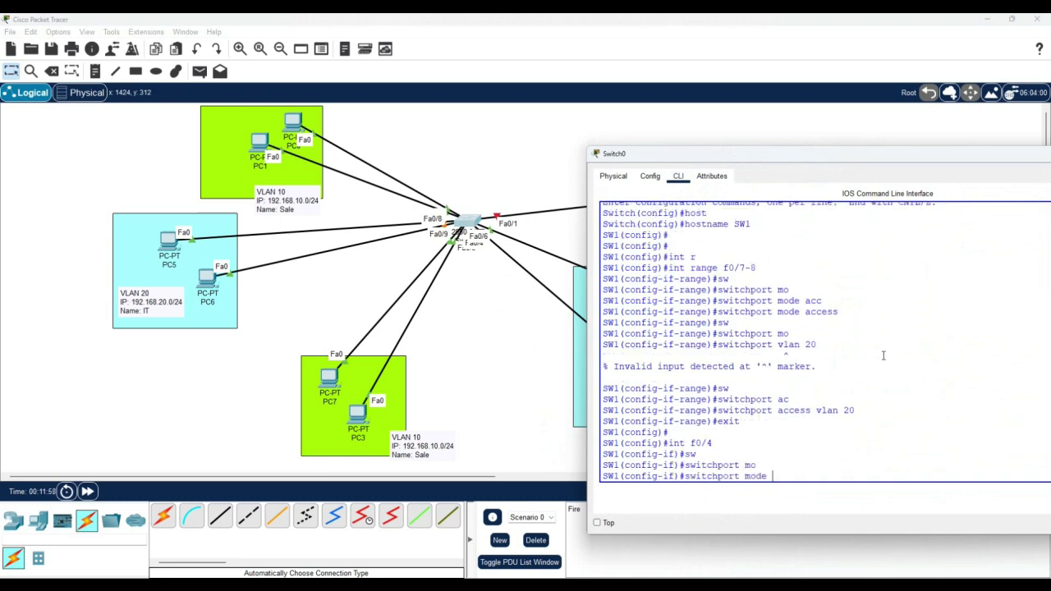
pyautogui.write('a')
pyautogui.press('Tab')
# Step: Assign Fa0/4 to access VLAN 20, then erase an unfinished switchport command
pyautogui.write('w')
pyautogui.press('Tab')
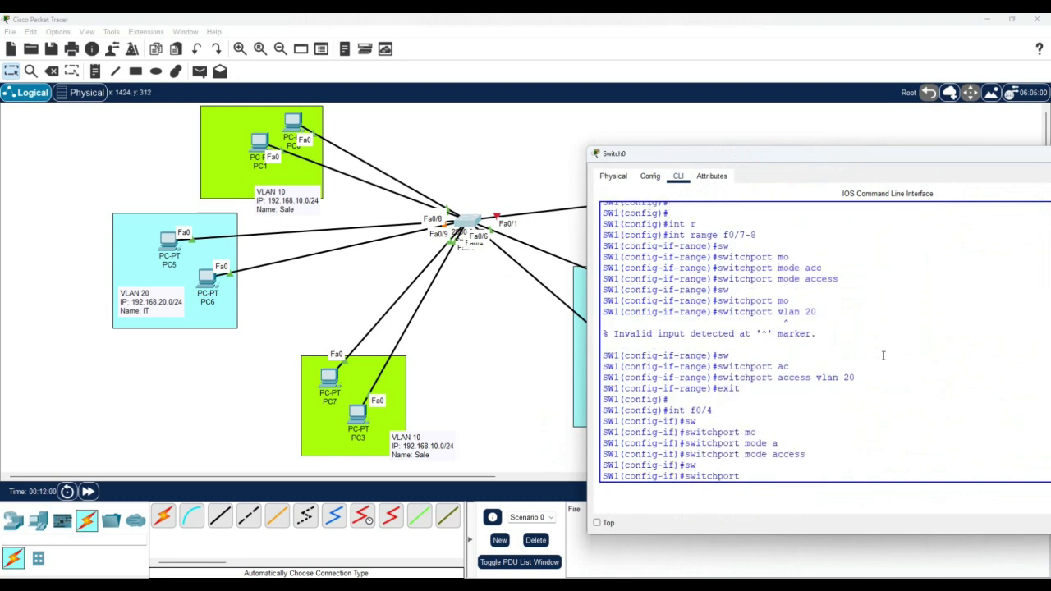
pyautogui.write('ac')
pyautogui.press('Tab')
pyautogui.write('vlan')
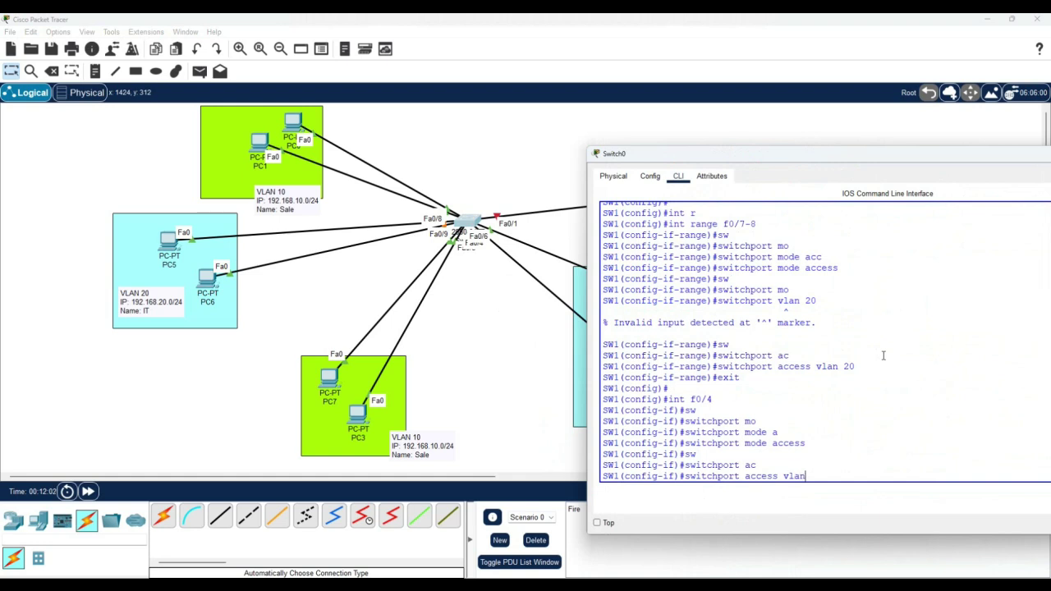
pyautogui.write(' 20')
pyautogui.press('Return')
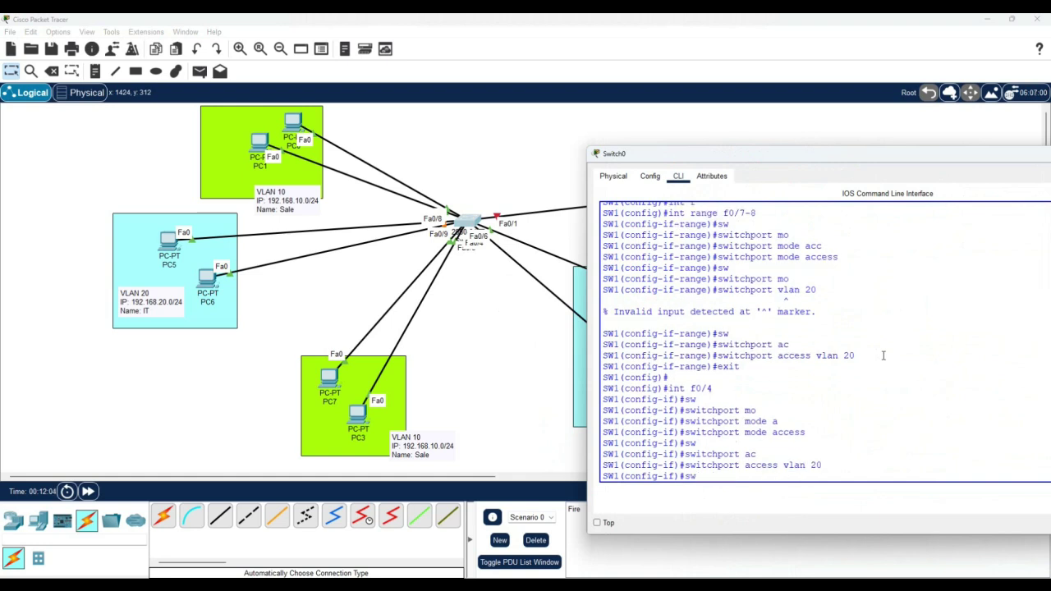
pyautogui.write('sw')
pyautogui.press('Tab')
pyautogui.write('m')
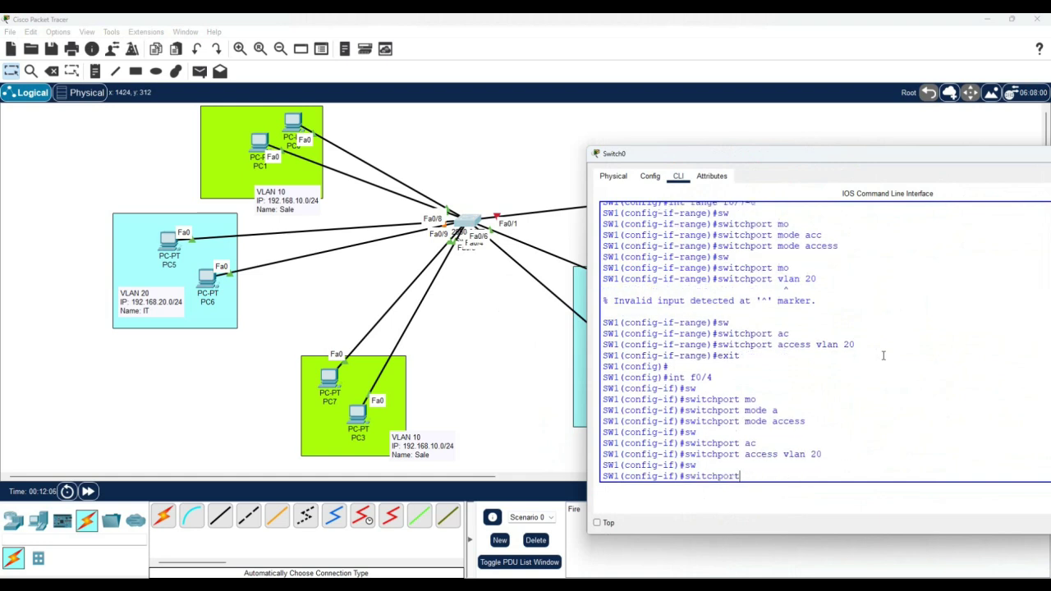
pyautogui.press('BackSpace')
pyautogui.press('BackSpace')
pyautogui.press('BackSpace')
pyautogui.press('BackSpace')
pyautogui.press('BackSpace')
pyautogui.press('BackSpace')
pyautogui.press('BackSpace')
pyautogui.press('BackSpace')
pyautogui.press('BackSpace')
pyautogui.press('BackSpace')
# Step: Reposition PC8, PC9 and the VLAN 20 note on the topology canvas
pyautogui.click(491, 345)
pyautogui.moveTo(638, 370)
pyautogui.mouseDown()
pyautogui.moveTo(583, 431)
pyautogui.moveTo(633, 373)
pyautogui.mouseUp()
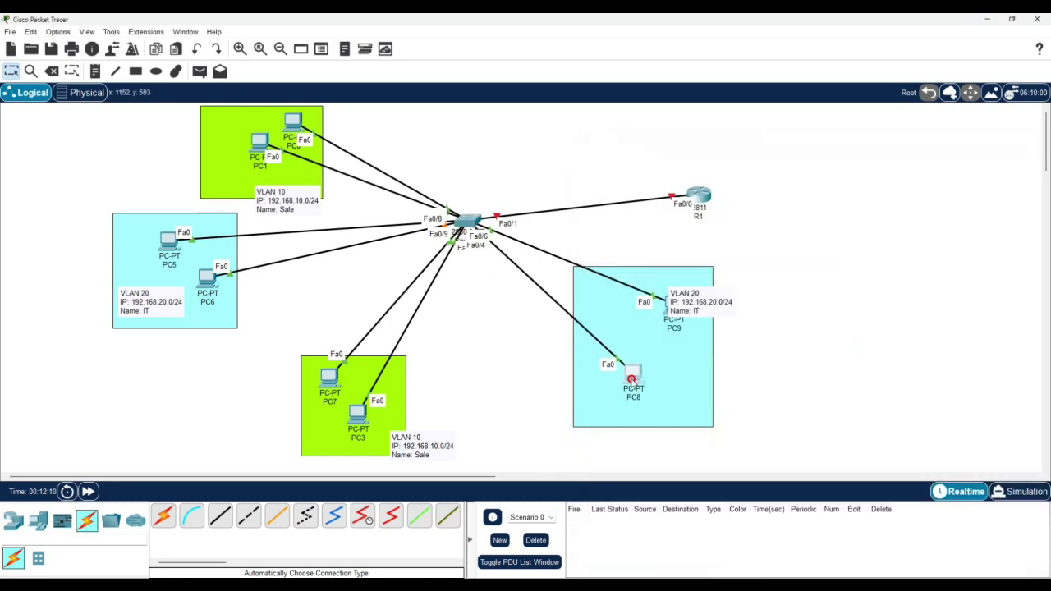
pyautogui.moveTo(695, 303); pyautogui.dragTo(702, 376)
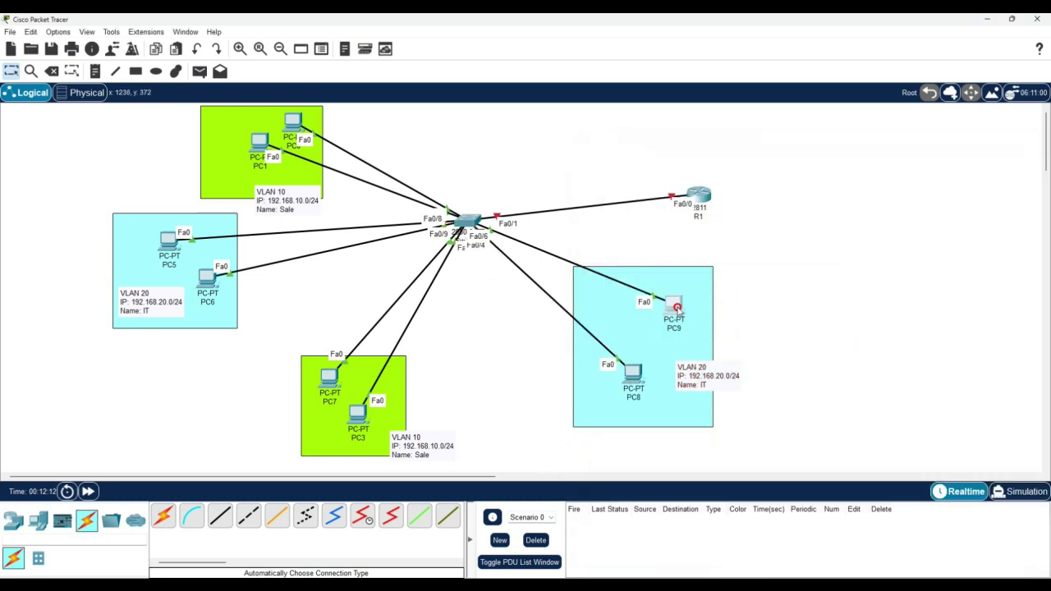
pyautogui.moveTo(670, 306)
pyautogui.mouseDown()
pyautogui.moveTo(718, 261)
pyautogui.moveTo(679, 295)
pyautogui.mouseUp()
# Step: Leave Fa0/4, enter interface Fa0/6 and set it to switchport mode access
pyautogui.click(467, 222)
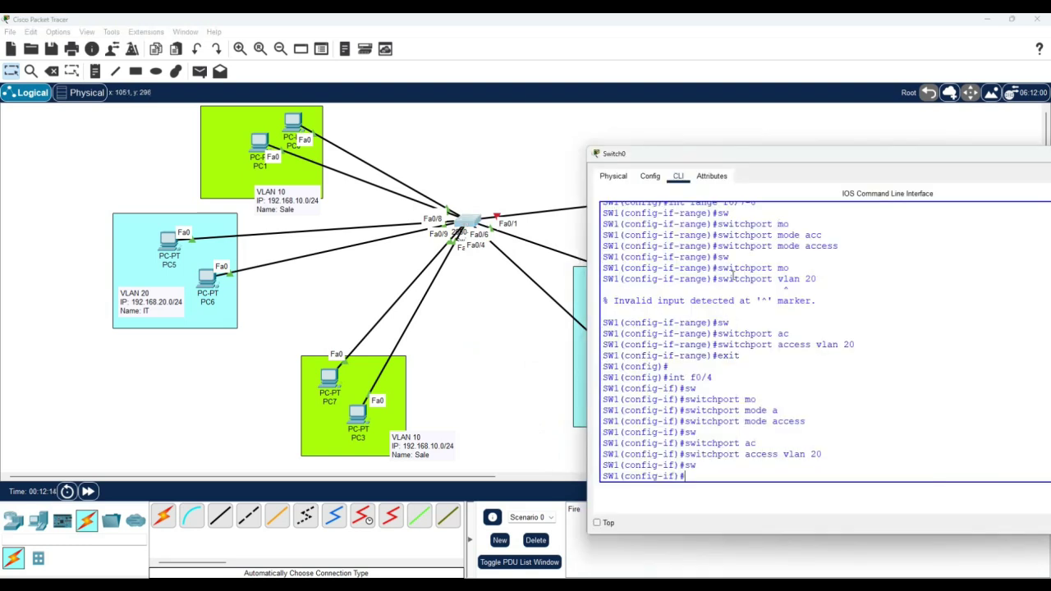
pyautogui.write('exit')
pyautogui.press('Return')
pyautogui.write('int f')
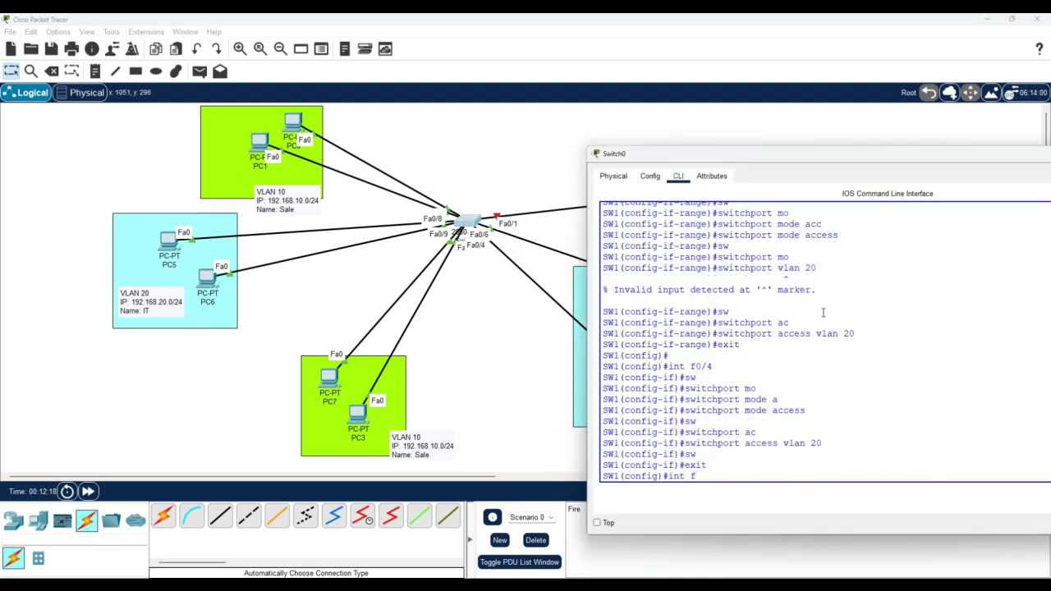
pyautogui.write('0/6')
pyautogui.press('Return')
pyautogui.write('sw')
pyautogui.press('Tab')
pyautogui.write('mo')
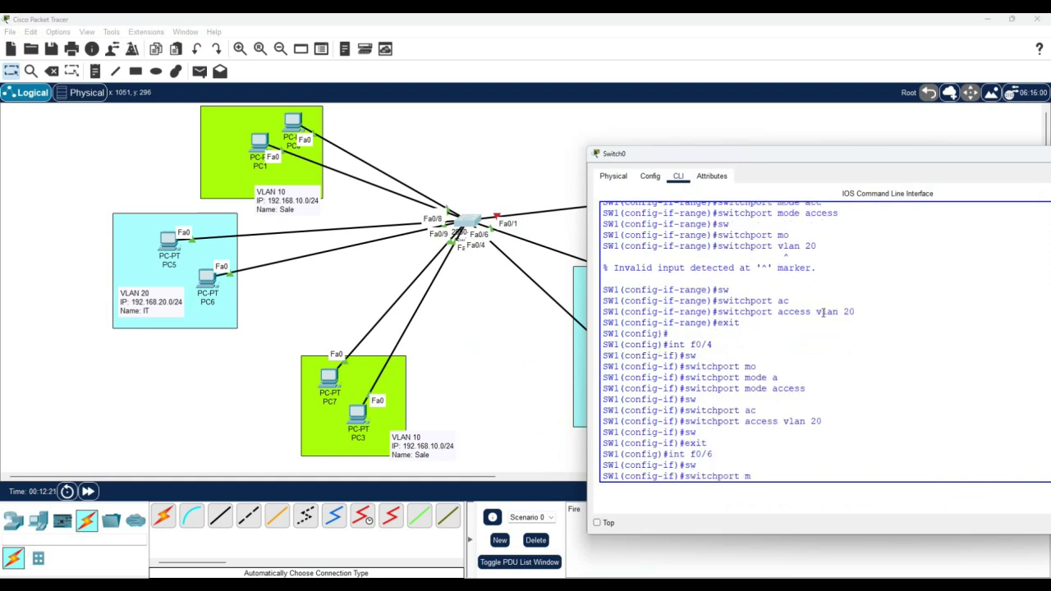
pyautogui.press('Tab')
pyautogui.write('acc')
pyautogui.press('Tab')
pyautogui.press('Return')
# Step: Assign Fa0/6 to access VLAN 20 and exit back to the SW1# prompt
pyautogui.write('sw')
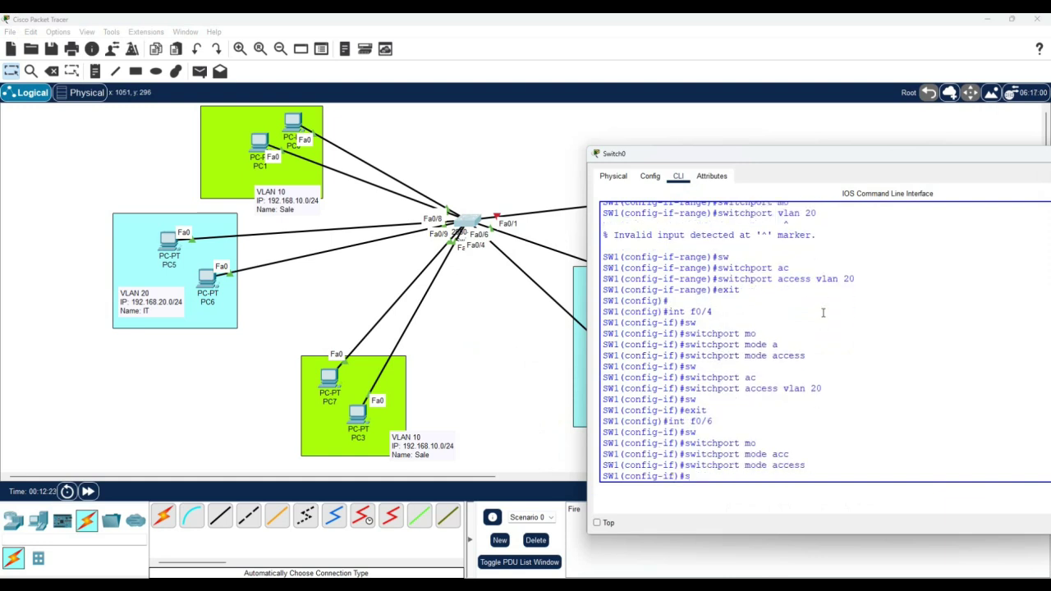
pyautogui.press('Tab')
pyautogui.write('axx')
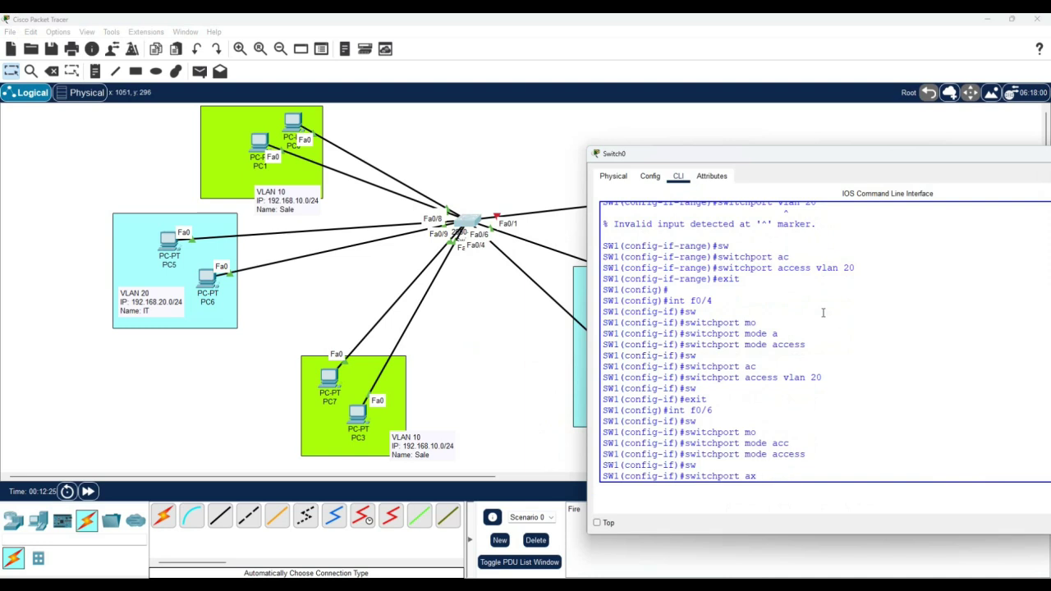
pyautogui.press('BackSpace')
pyautogui.write('c')
pyautogui.press('Tab')
pyautogui.write('vlan ')
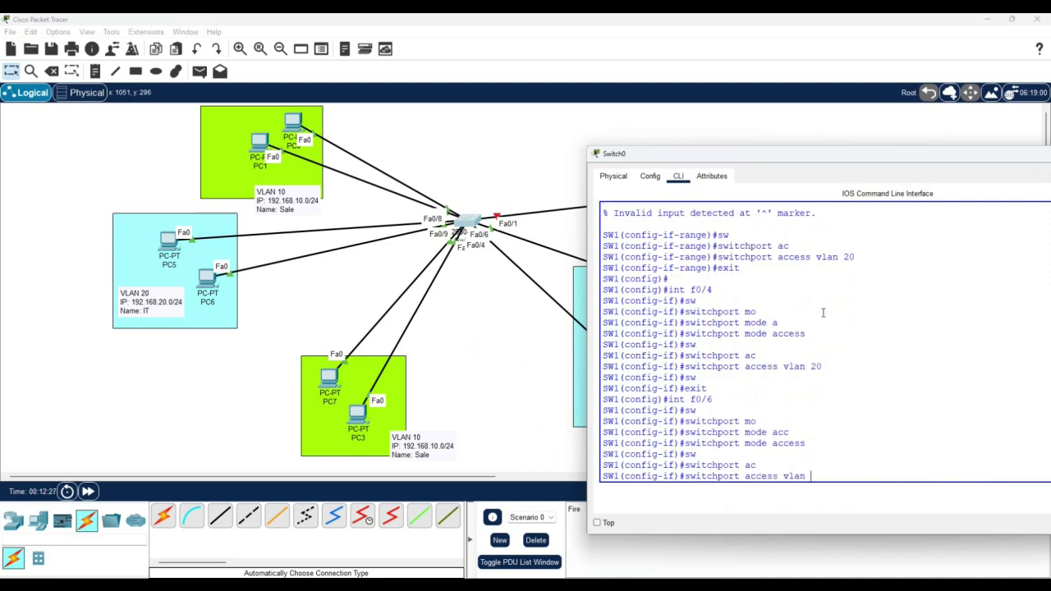
pyautogui.write('20')
pyautogui.press('Return')
pyautogui.press('Return')
pyautogui.write('exit')
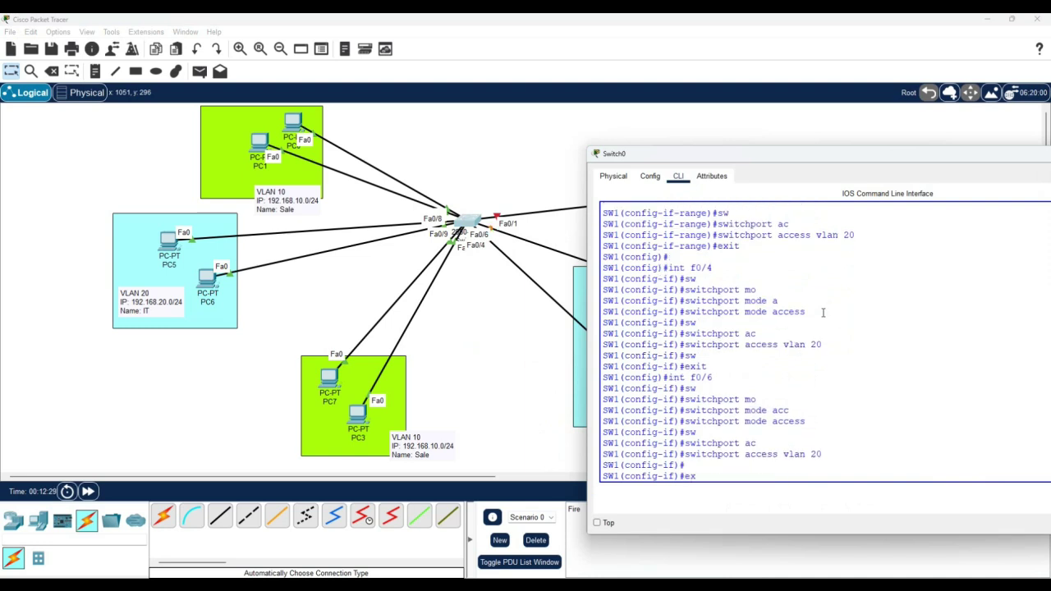
pyautogui.press('Return')
pyautogui.press('Return')
pyautogui.press('Return')
pyautogui.write('exit')
pyautogui.press('Return')
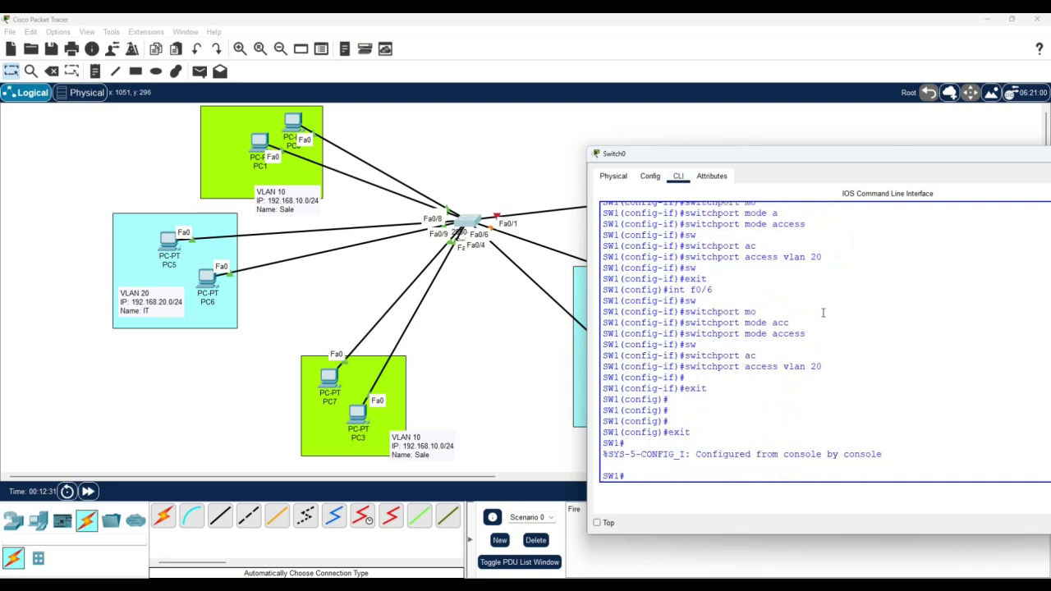
# Step: Run 'sh vlan br' and check VLAN 20 lists Fa0/4, Fa0/6, Fa0/7 and Fa0/8
pyautogui.write('sh vlan br')
pyautogui.press('Return')
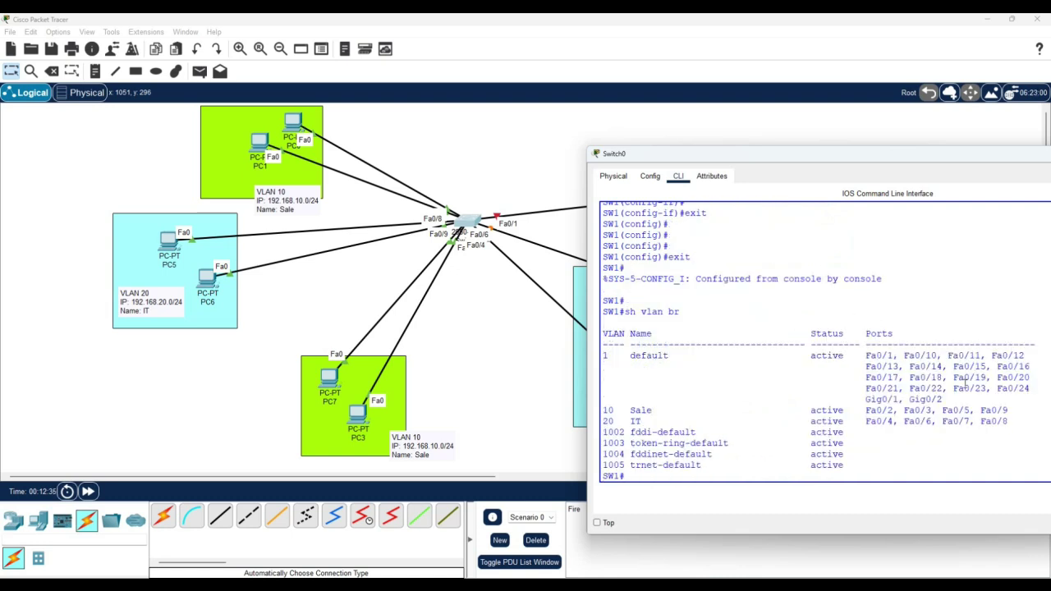
pyautogui.moveTo(1009, 422); pyautogui.dragTo(600, 423)
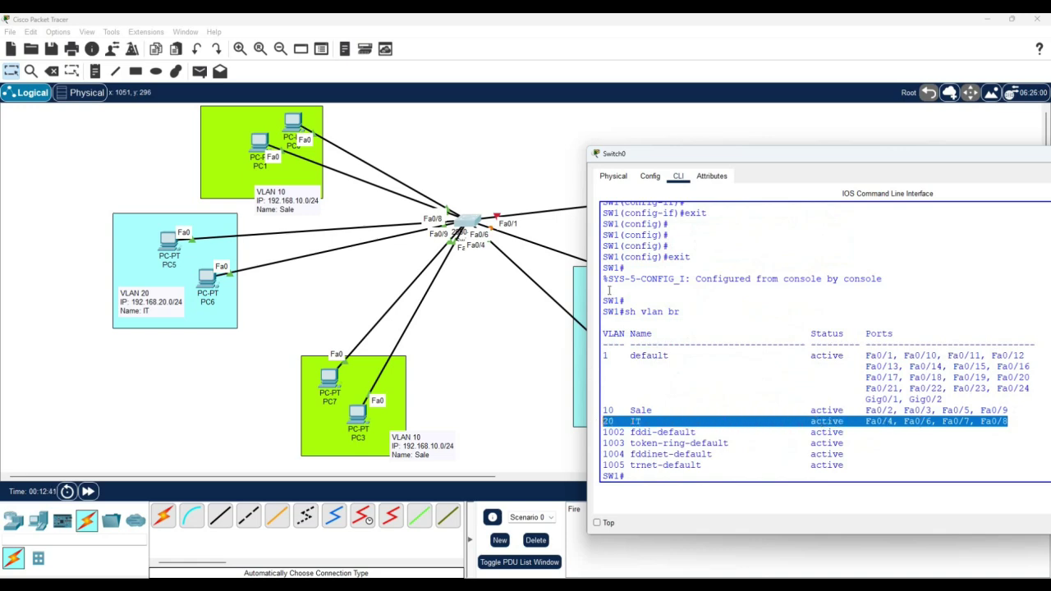
pyautogui.doubleClick(679, 151)
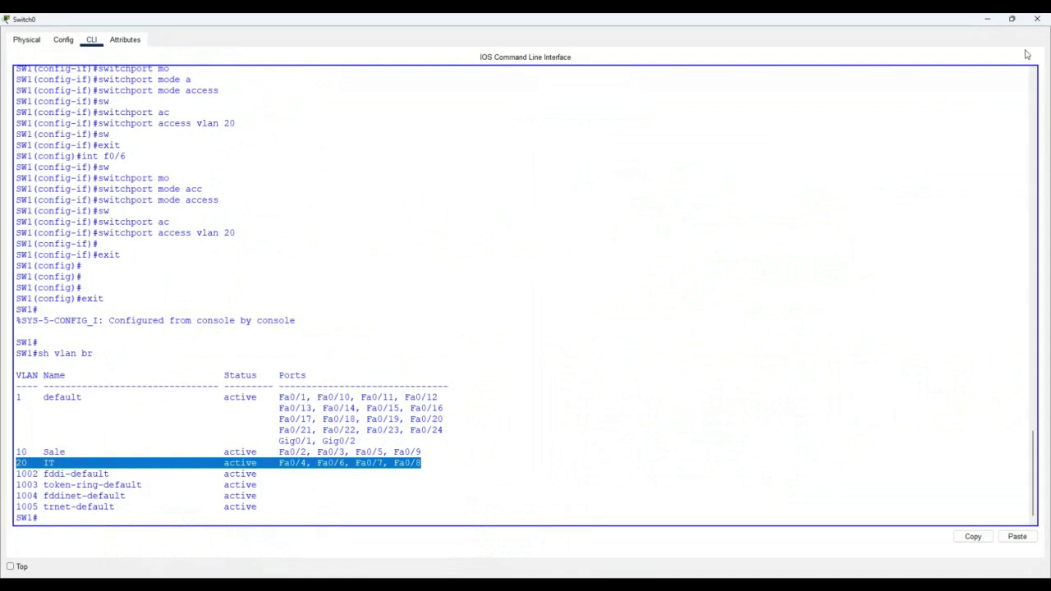
pyautogui.click(988, 18)
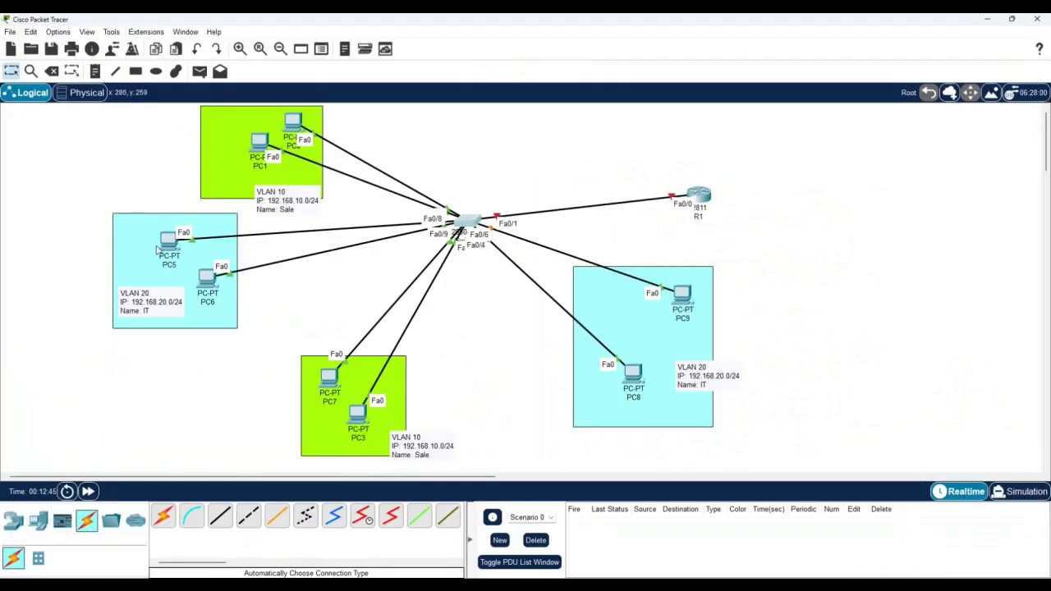
# Step: Nudge PC5, PC6, PC9 and PC8 into place within their VLAN areas
pyautogui.moveTo(156, 249); pyautogui.dragTo(155, 253)
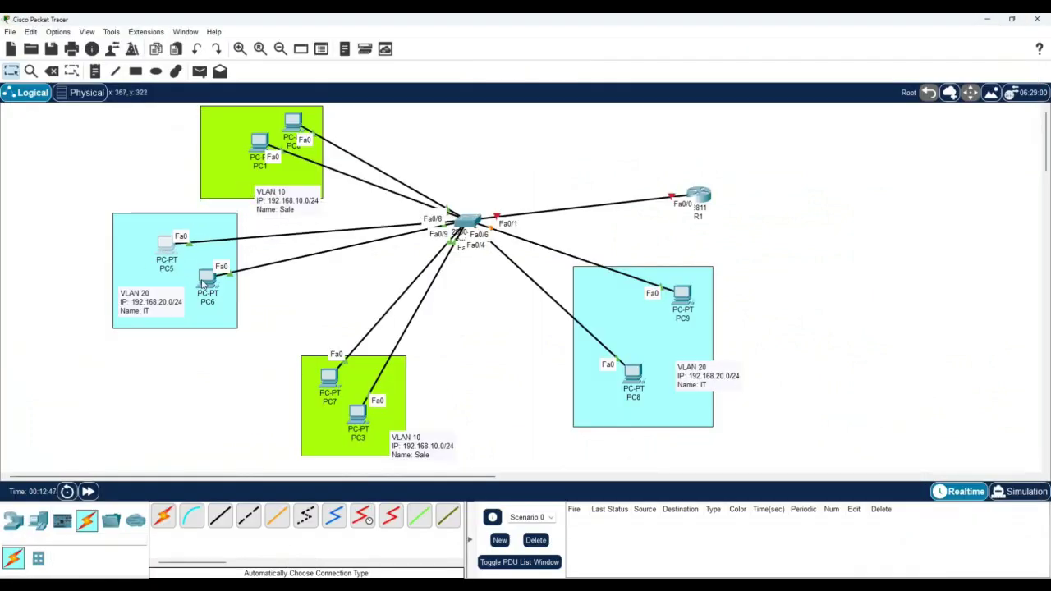
pyautogui.moveTo(202, 283)
pyautogui.mouseDown()
pyautogui.moveTo(214, 315)
pyautogui.moveTo(209, 290)
pyautogui.mouseUp()
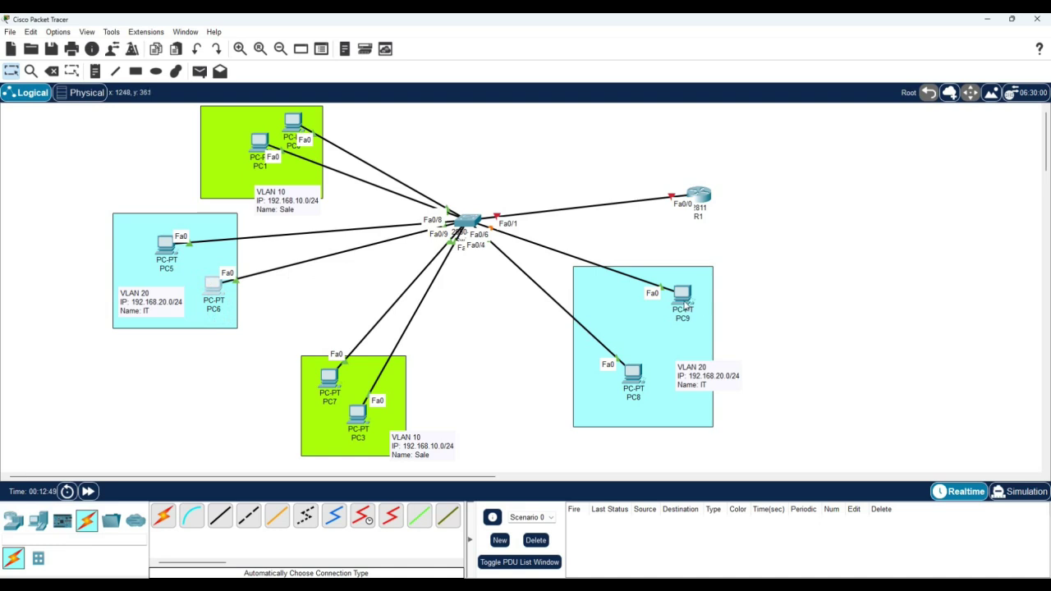
pyautogui.moveTo(686, 305); pyautogui.dragTo(701, 295)
pyautogui.moveTo(634, 375)
pyautogui.mouseDown()
pyautogui.moveTo(660, 338)
pyautogui.moveTo(653, 367)
pyautogui.mouseUp()
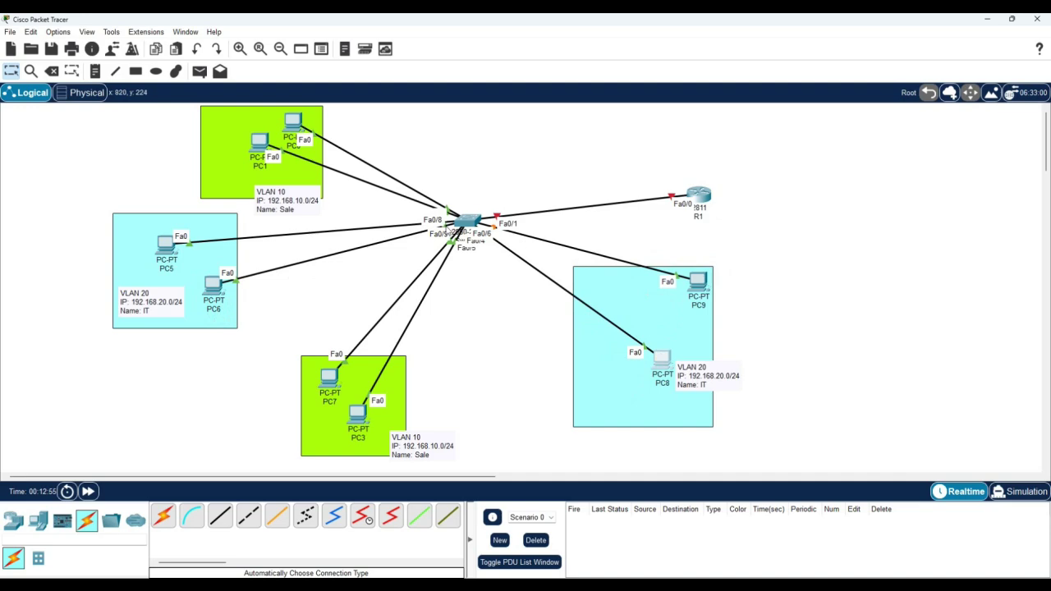
pyautogui.click(466, 220)
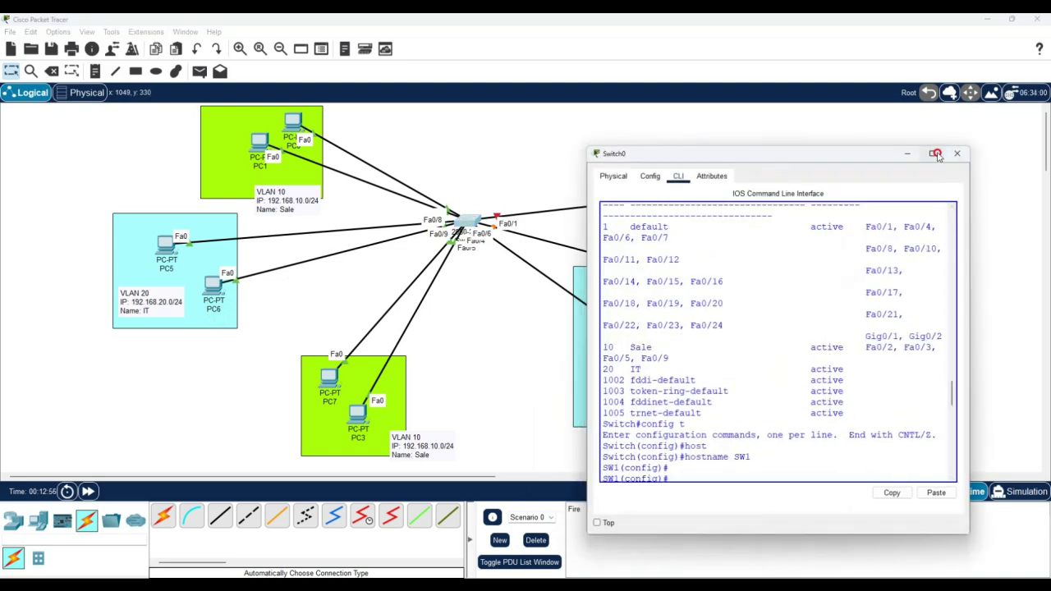
# Step: Resize and move the switch console, and shift router R1 up and left
pyautogui.click(936, 154)
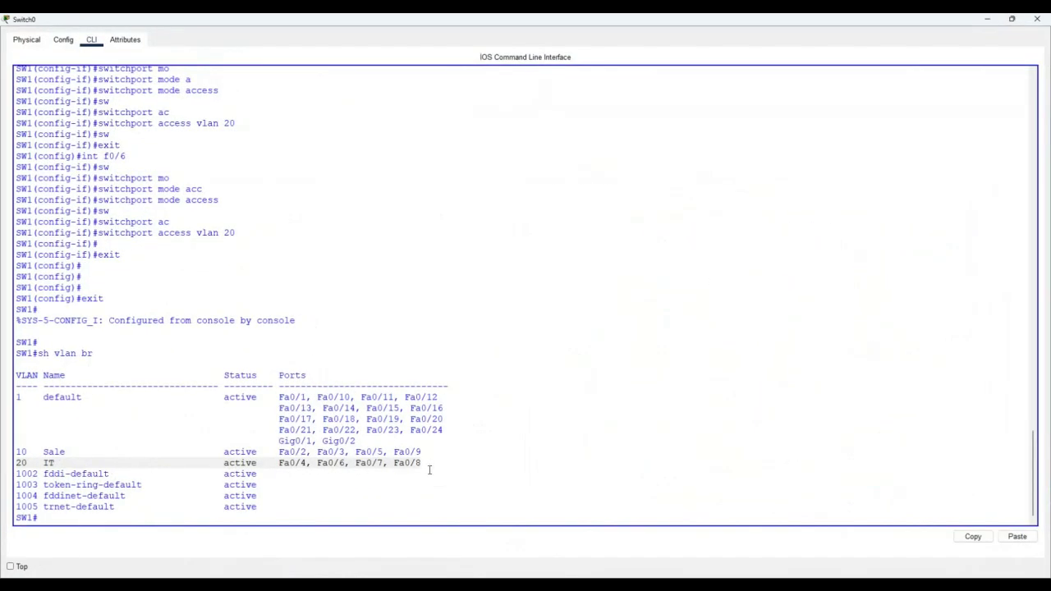
pyautogui.click(1012, 20)
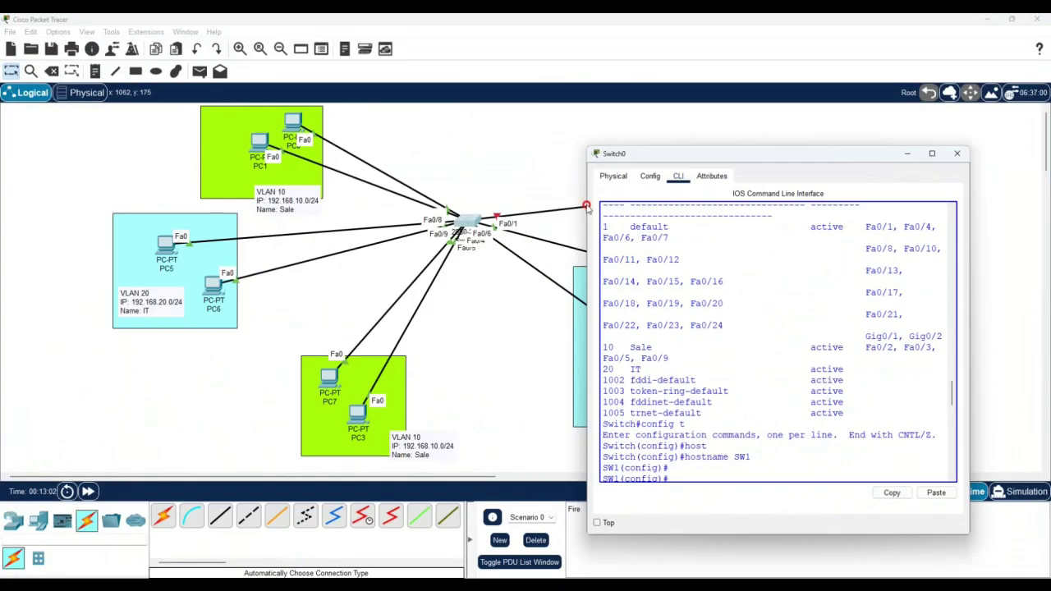
pyautogui.moveTo(588, 208); pyautogui.dragTo(500, 209)
pyautogui.moveTo(579, 156); pyautogui.dragTo(733, 381)
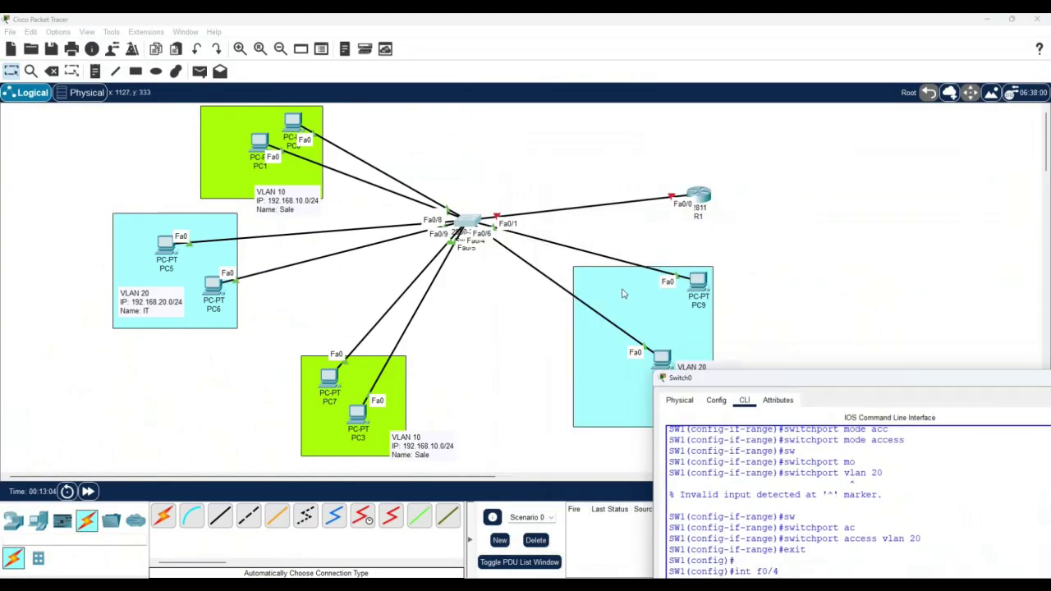
pyautogui.moveTo(702, 197); pyautogui.dragTo(667, 116)
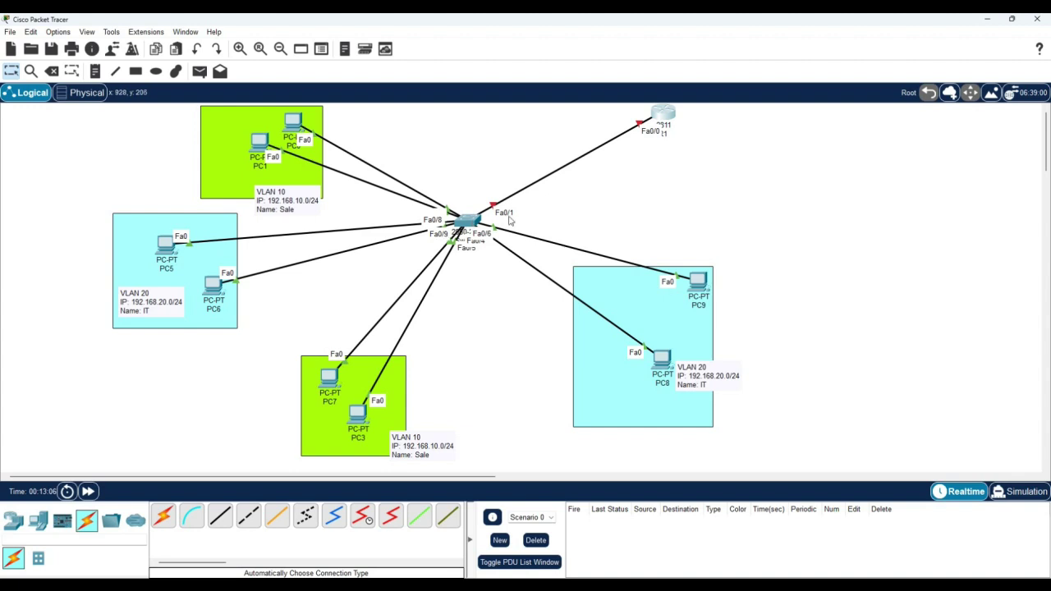
pyautogui.click(461, 223)
pyautogui.moveTo(821, 380); pyautogui.dragTo(771, 190)
pyautogui.scroll(-5, 851, 322)
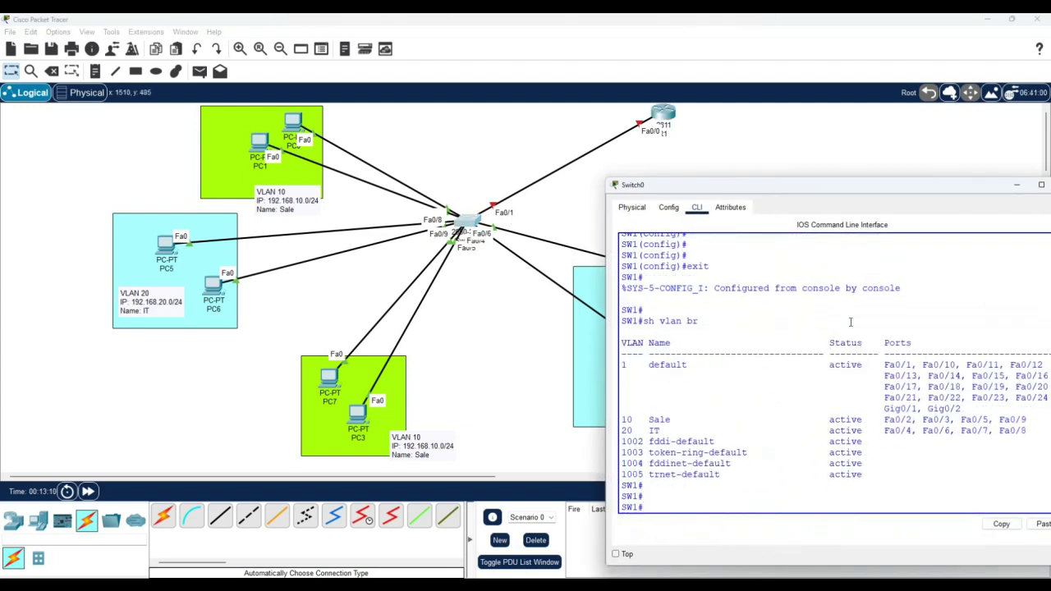
# Step: Enter config mode and set SW1's uplink Fa0/1 to switchport mode trunk
pyautogui.write('config t')
pyautogui.press('Return')
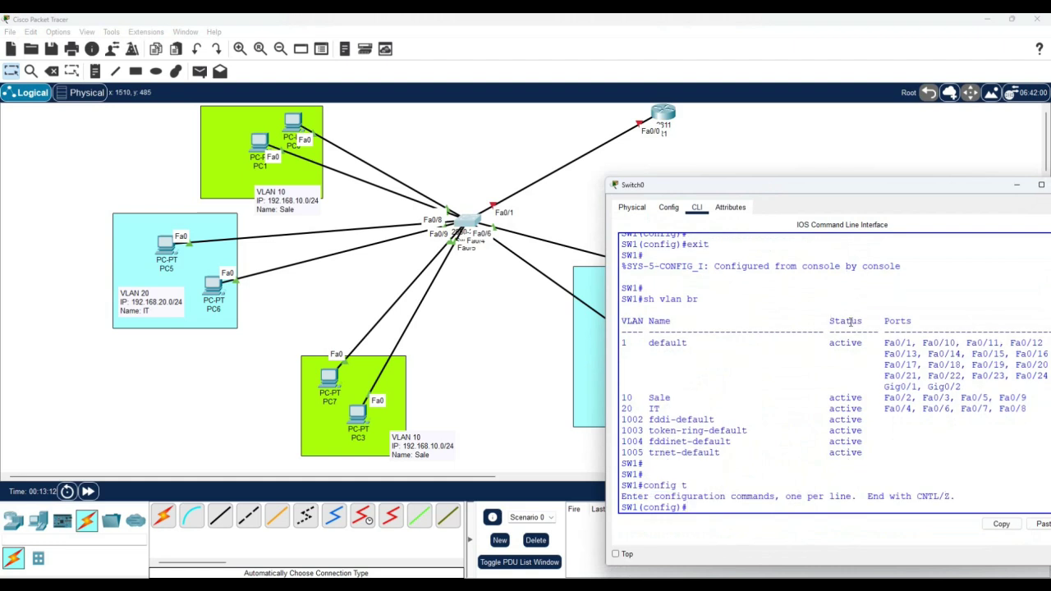
pyautogui.write('int f0/1')
pyautogui.press('Return')
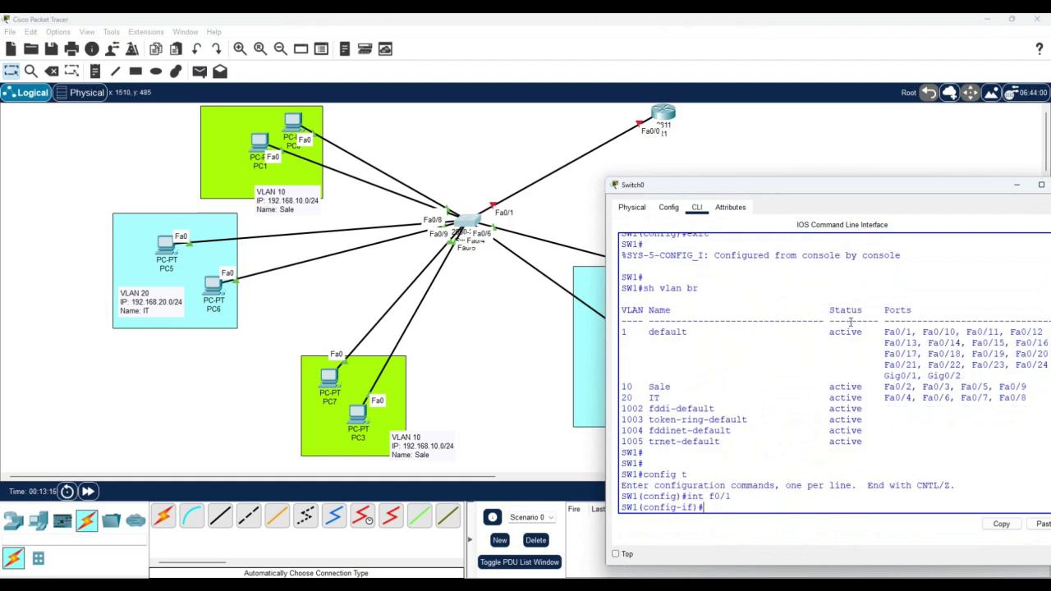
pyautogui.write('sw')
pyautogui.press('Tab')
pyautogui.write('mo')
pyautogui.press('Tab')
pyautogui.write('t')
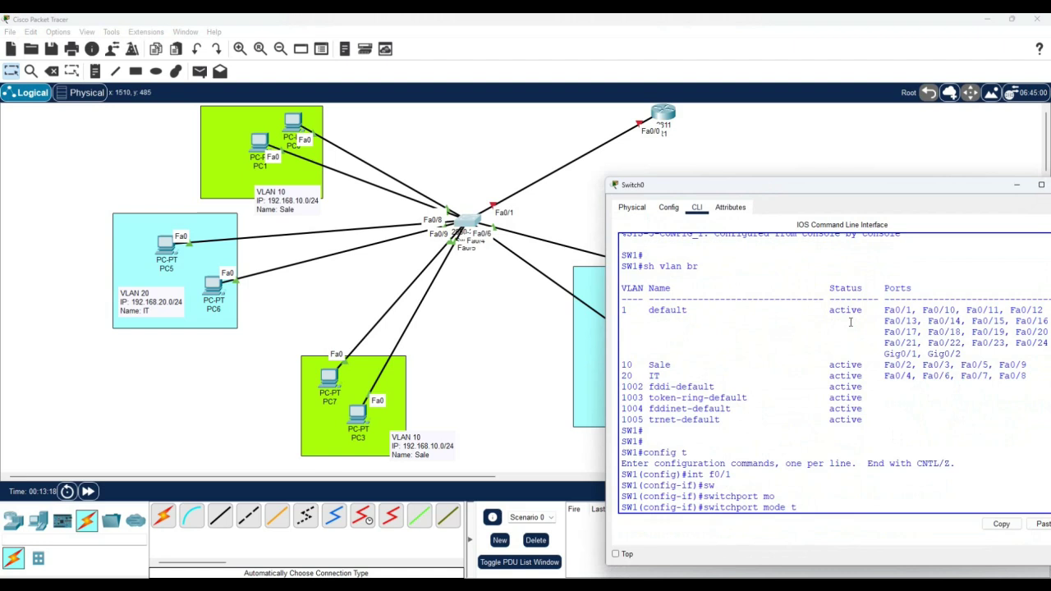
pyautogui.write('r')
pyautogui.press('Tab')
pyautogui.press('Return')
# Step: Save the switch configuration with 'do wr'
pyautogui.write('do wr')
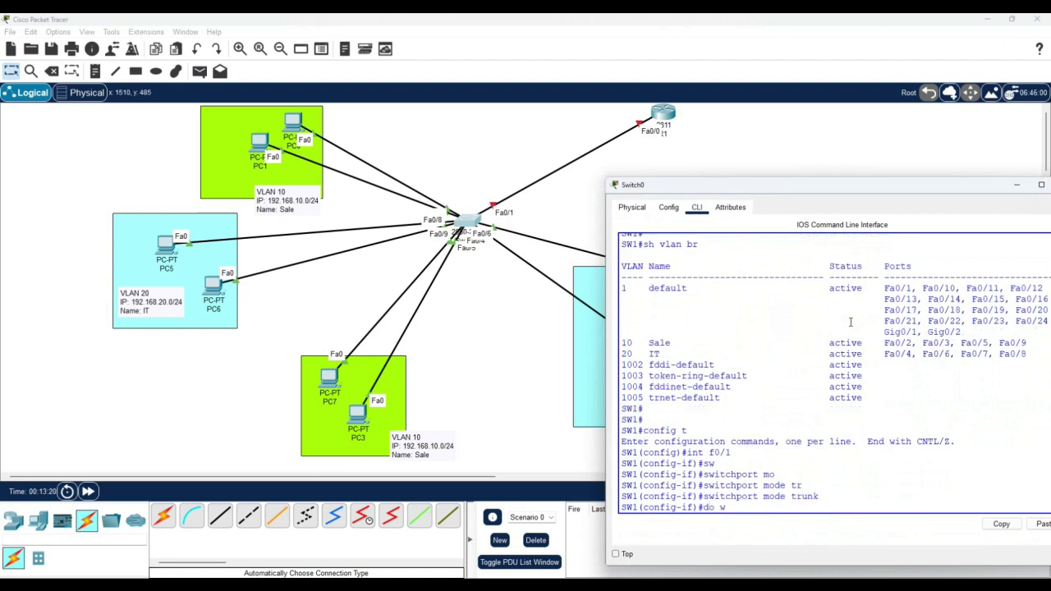
pyautogui.press('Return')
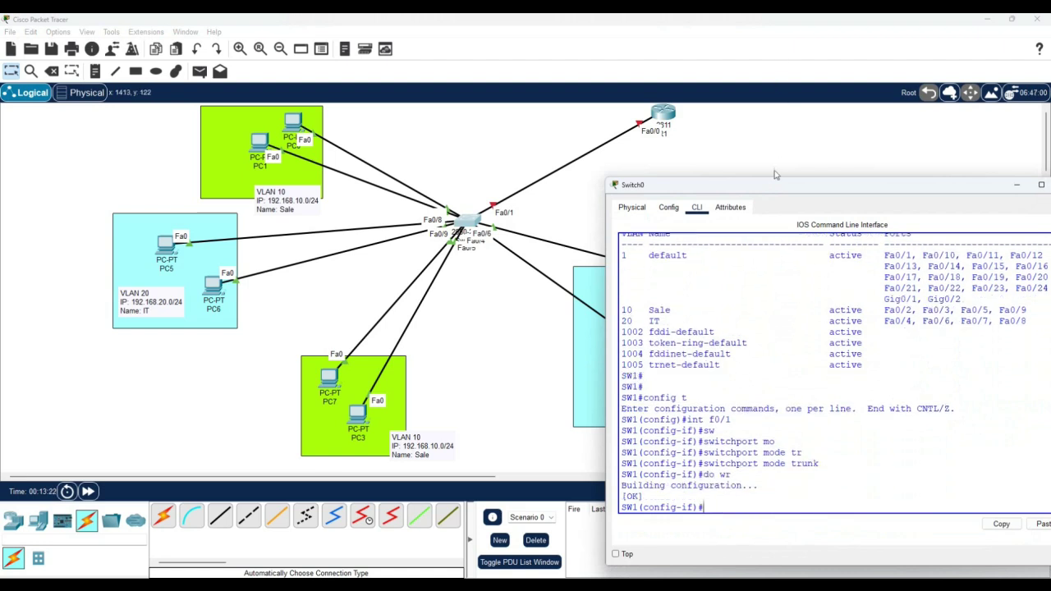
pyautogui.moveTo(767, 187); pyautogui.dragTo(491, 199)
# Step: Close the switch window, move R1, and bring up R1's command line
pyautogui.click(788, 197)
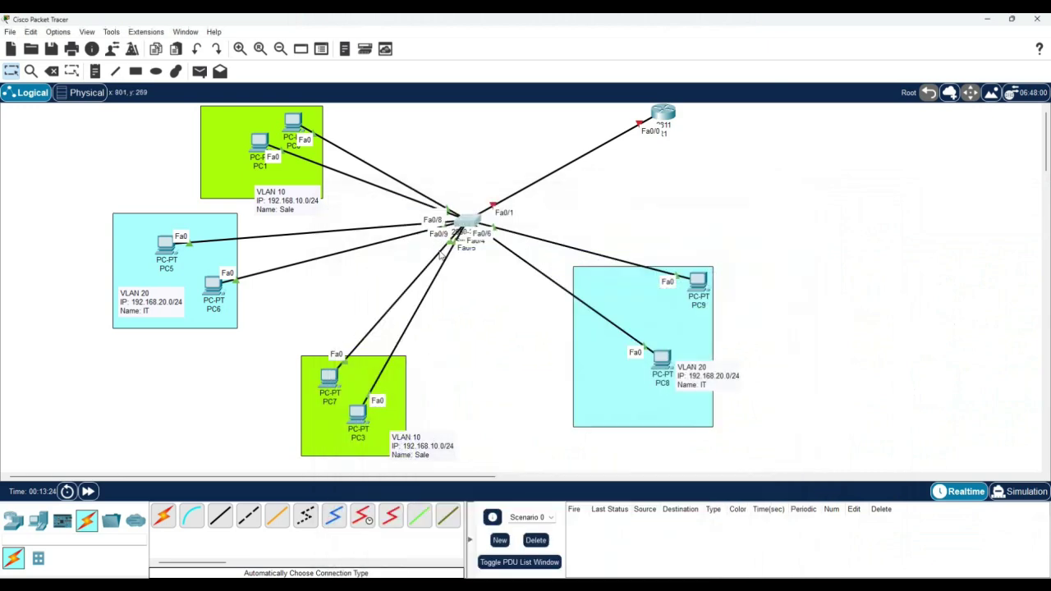
pyautogui.moveTo(659, 122); pyautogui.dragTo(757, 173)
pyautogui.click(759, 177)
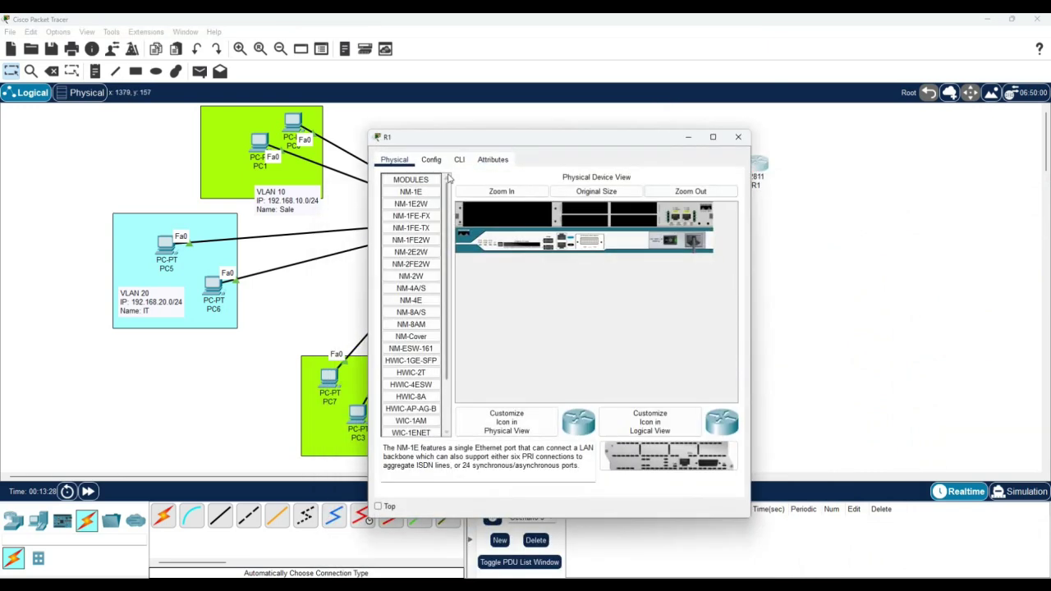
pyautogui.click(460, 161)
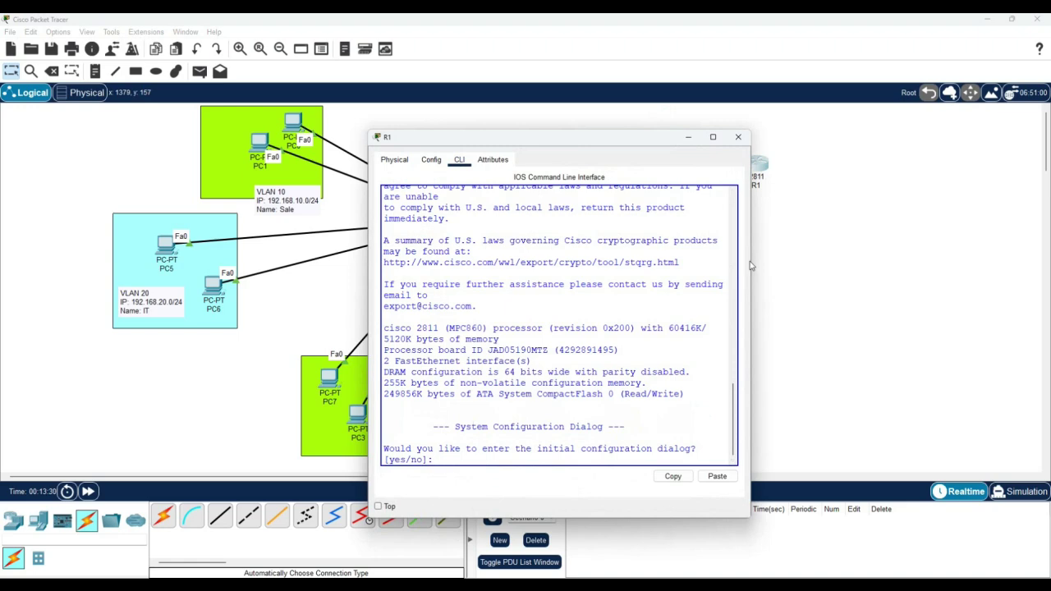
pyautogui.moveTo(745, 266); pyautogui.dragTo(907, 266)
pyautogui.moveTo(632, 142); pyautogui.dragTo(686, 203)
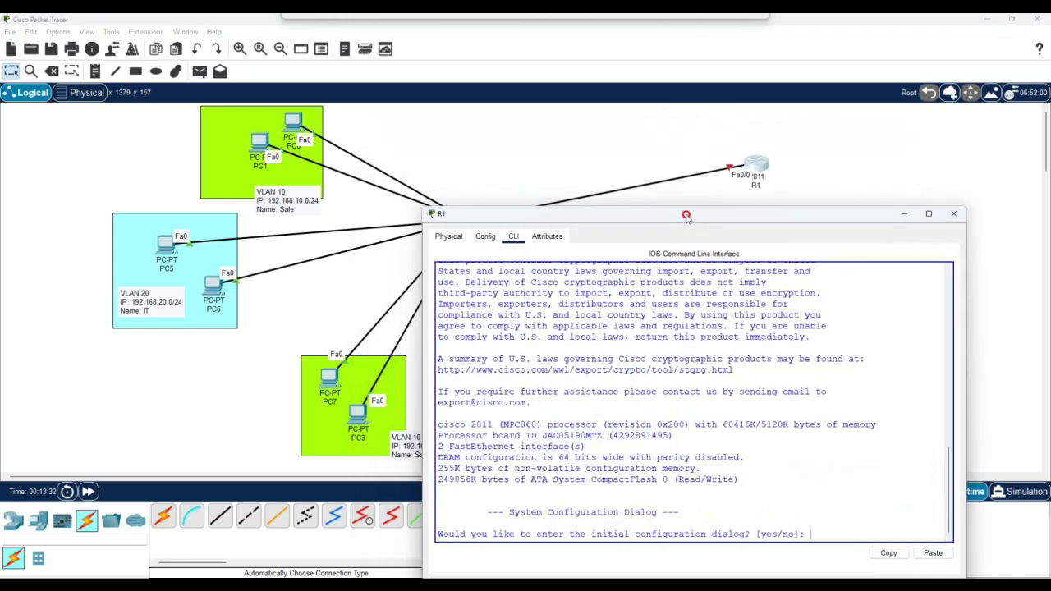
# Step: Decline the initial setup dialog and enter global configuration mode on the router
pyautogui.write('no')
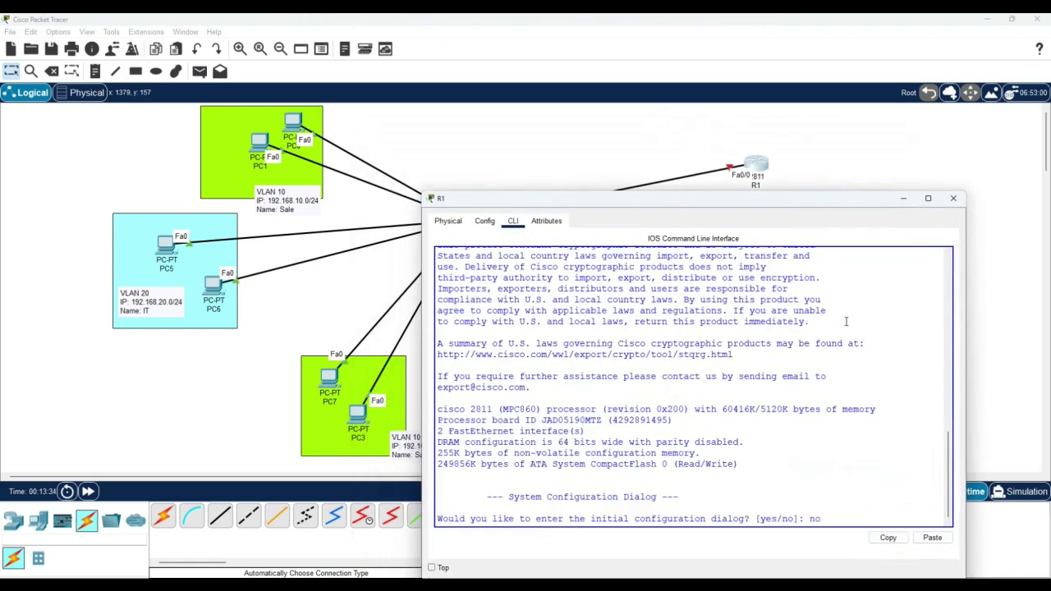
pyautogui.press('Return')
pyautogui.press('Return')
pyautogui.write('en')
pyautogui.press('Return')
pyautogui.write('config t')
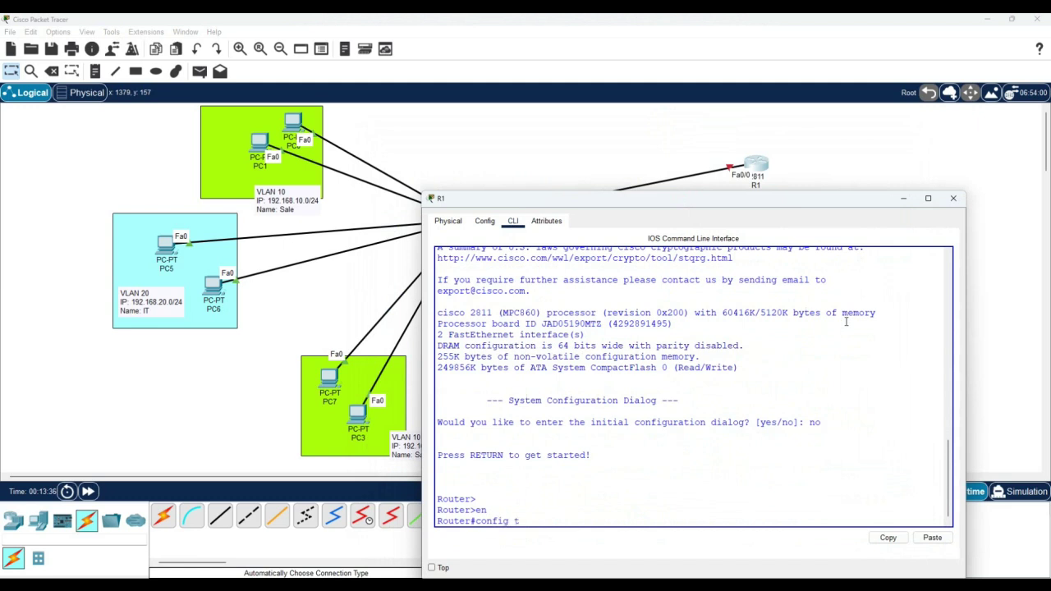
pyautogui.press('Return')
# Step: Set the router hostname to R1 and enter interface Fa0/0
pyautogui.write('host')
pyautogui.press('Tab')
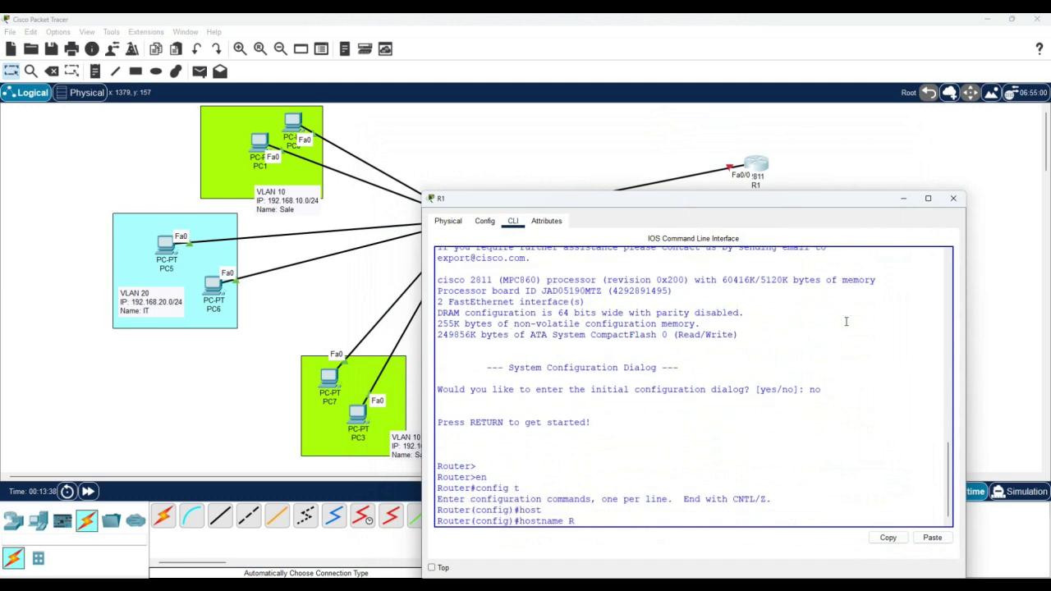
pyautogui.write('R1')
pyautogui.press('Return')
pyautogui.press('Return')
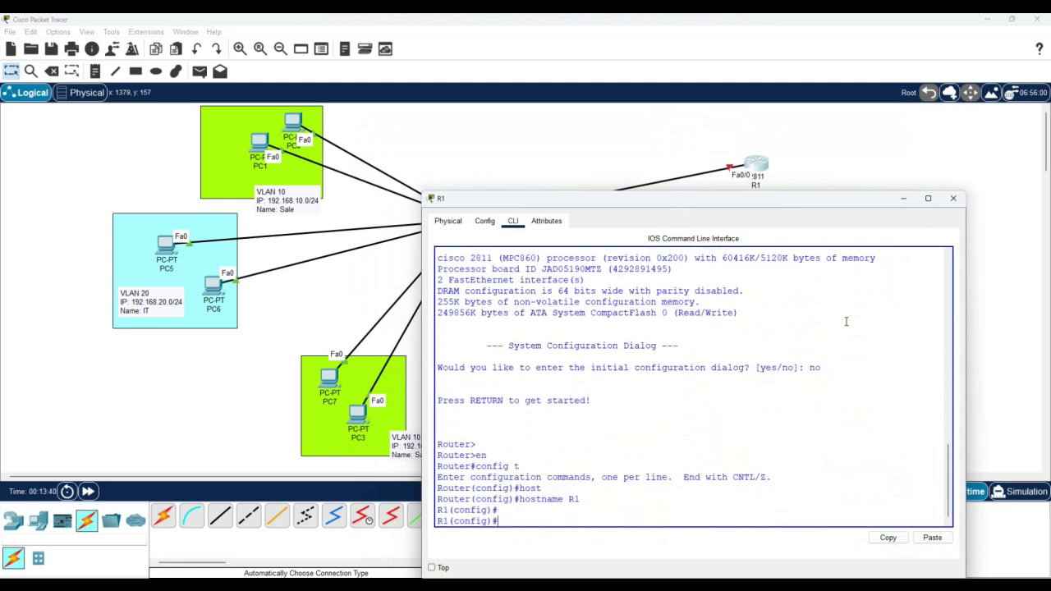
pyautogui.write('int f0/0')
pyautogui.press('Return')
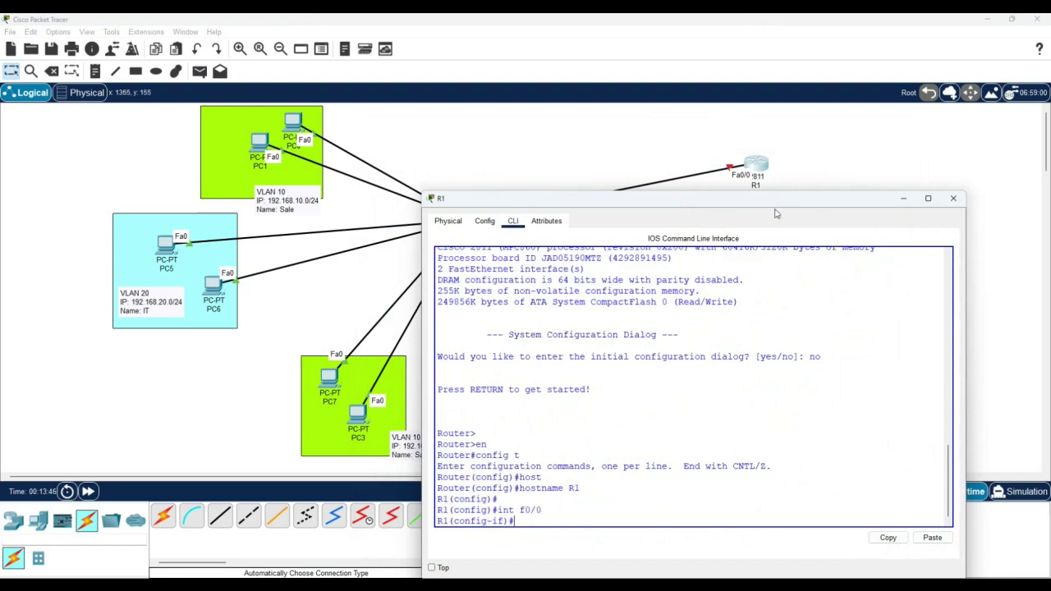
# Step: Enable Fa0/0 and create subinterface Fa0/0.10 with dot1Q encapsulation for VLAN 10
pyautogui.write('no sh')
pyautogui.press('Return')
pyautogui.press('Return')
pyautogui.press('Return')
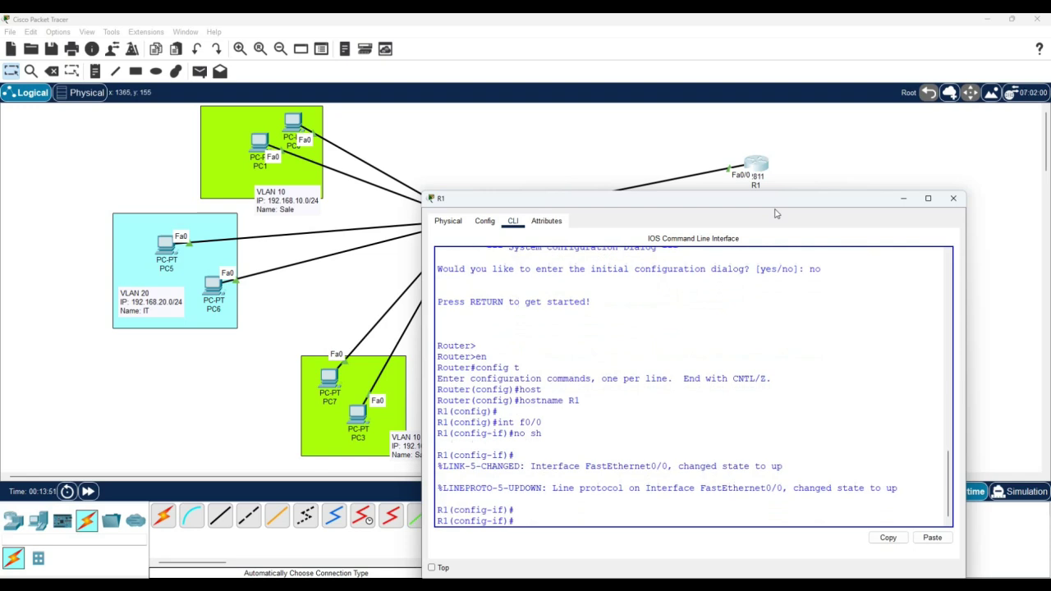
pyautogui.write('int f0/0.10')
pyautogui.press('Return')
pyautogui.press('Return')
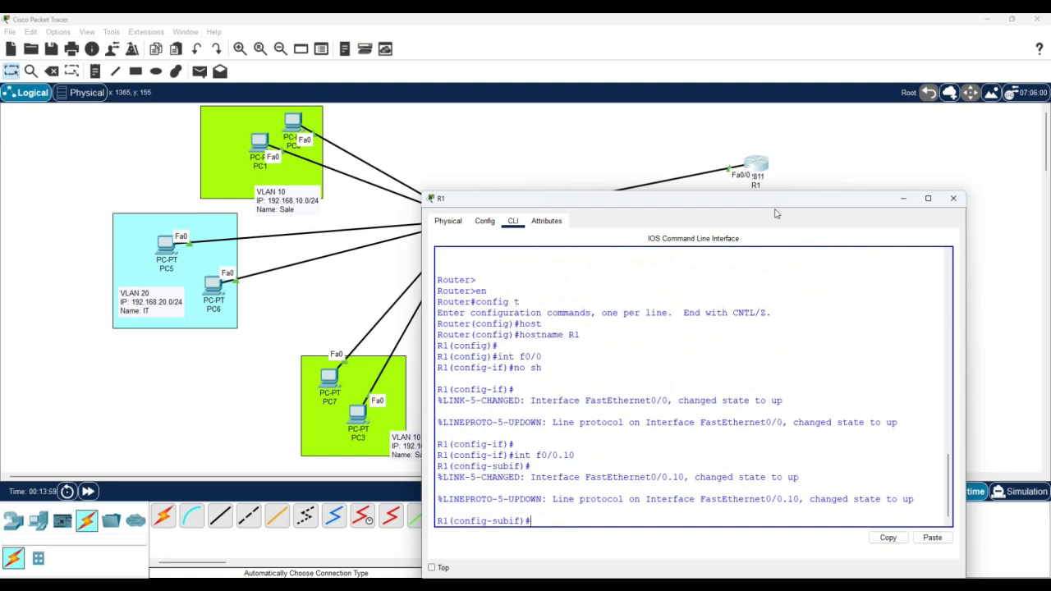
pyautogui.write('en')
pyautogui.press('Tab')
pyautogui.write('do')
pyautogui.press('Tab')
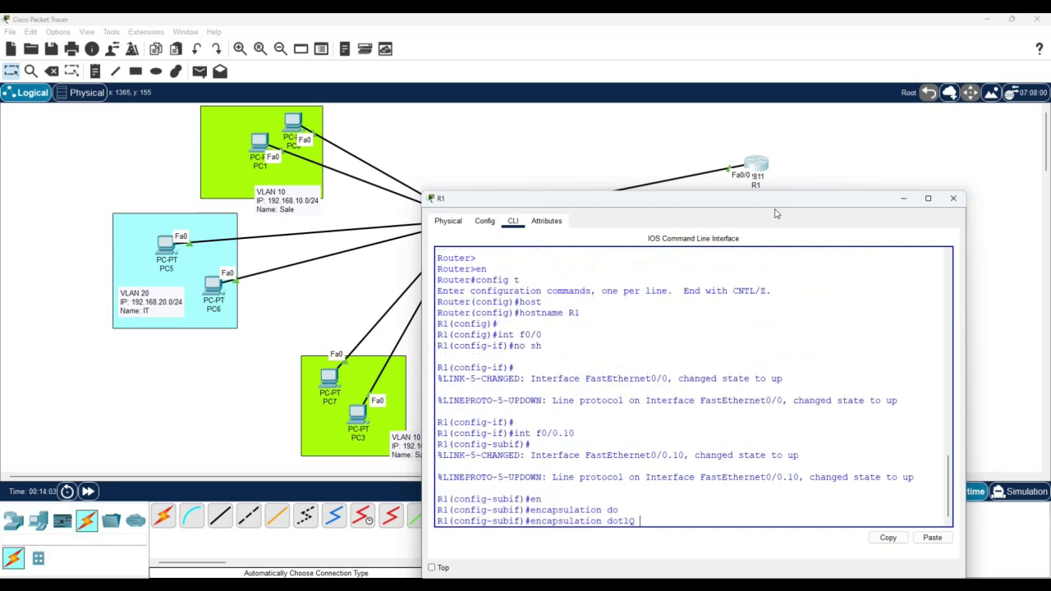
pyautogui.write('10')
pyautogui.press('Return')
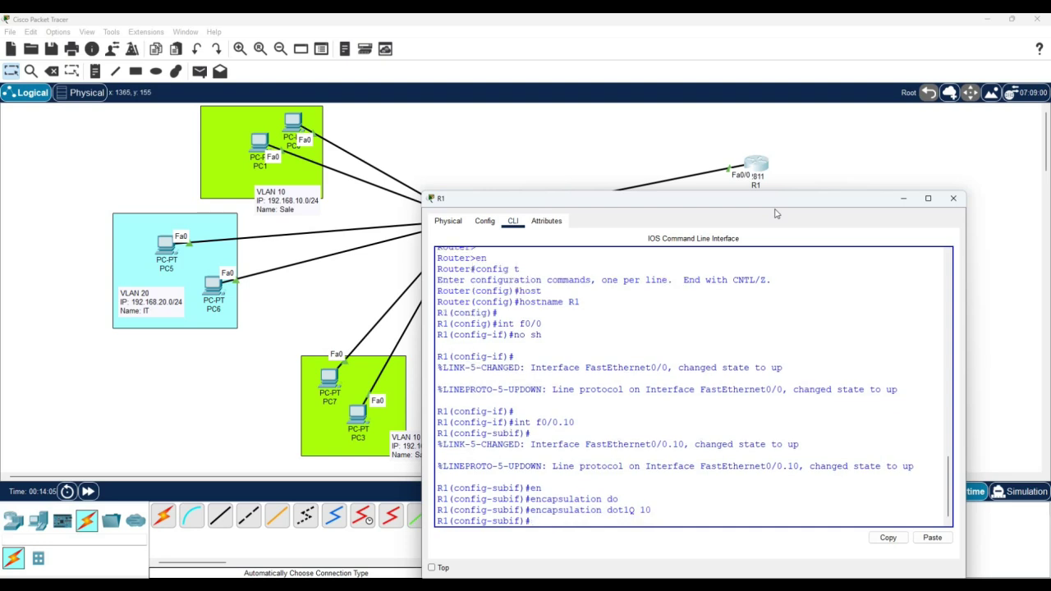
# Step: Give Fa0/0.10 address 192.168.10.1 255.255.255.0, enable it, and exit
pyautogui.write('ip add 19')
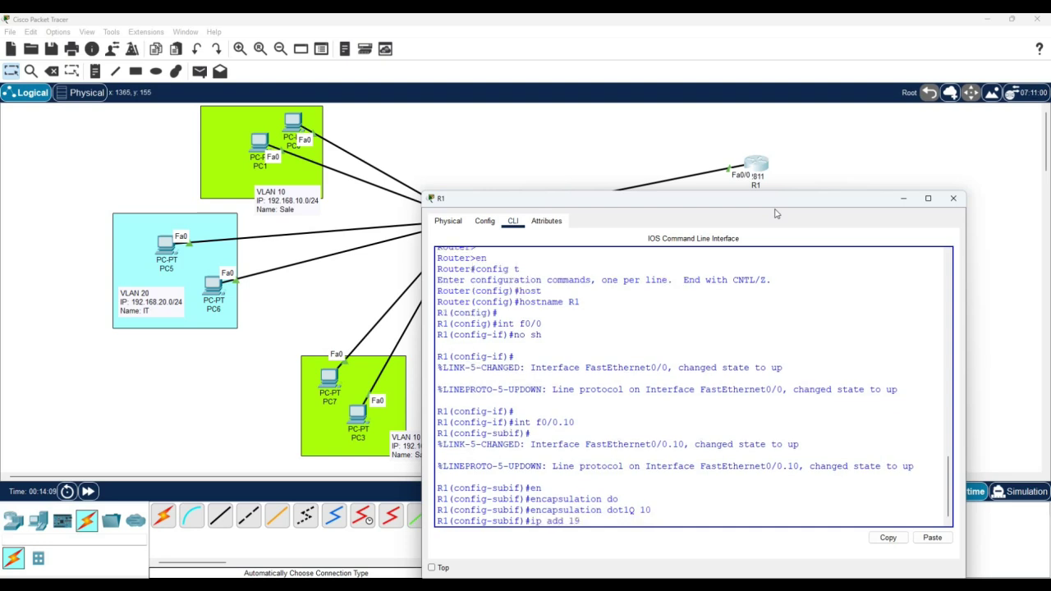
pyautogui.write('2.168.10')
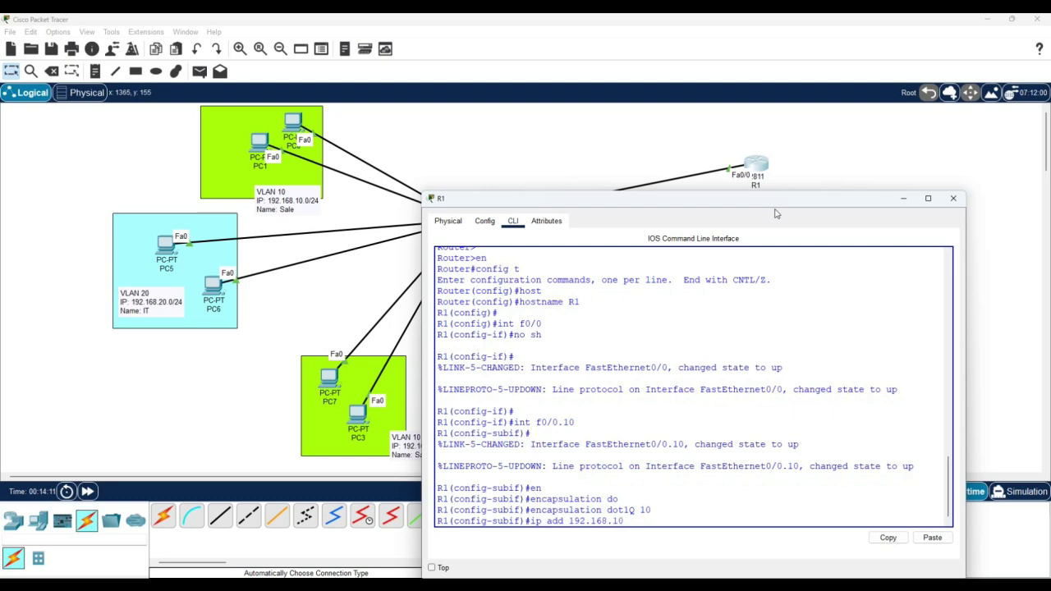
pyautogui.write('.1 255.255.255.')
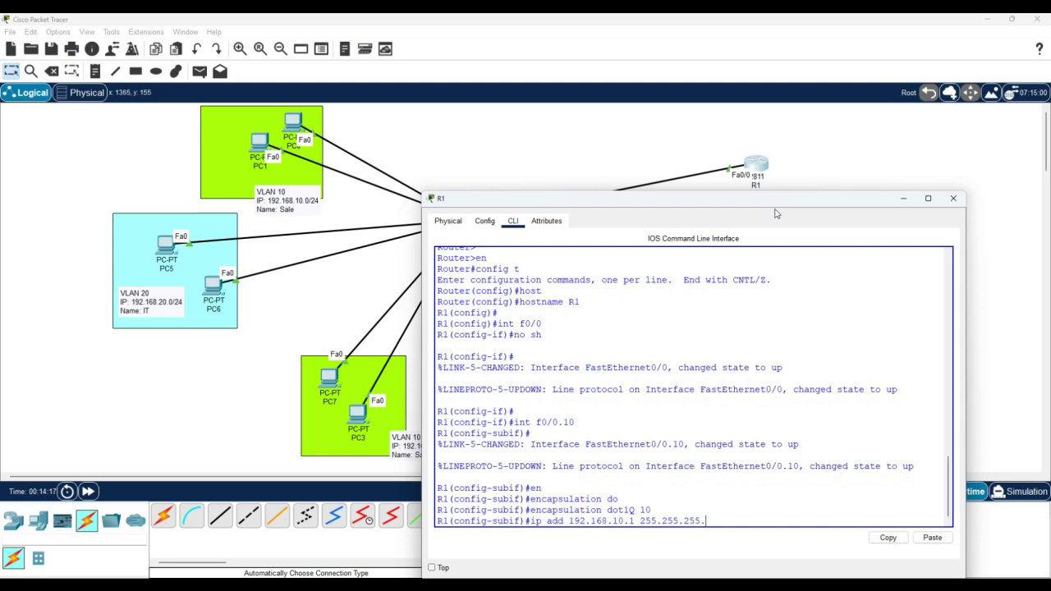
pyautogui.write('0')
pyautogui.press('Return')
pyautogui.write('nfig-subif)#n')
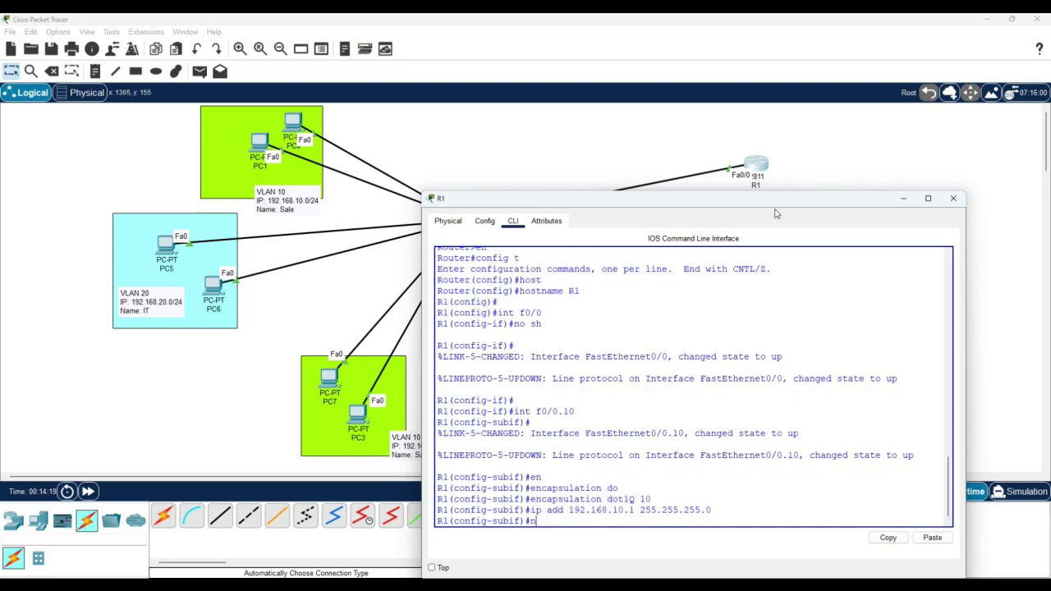
pyautogui.write('o sh')
pyautogui.press('Return')
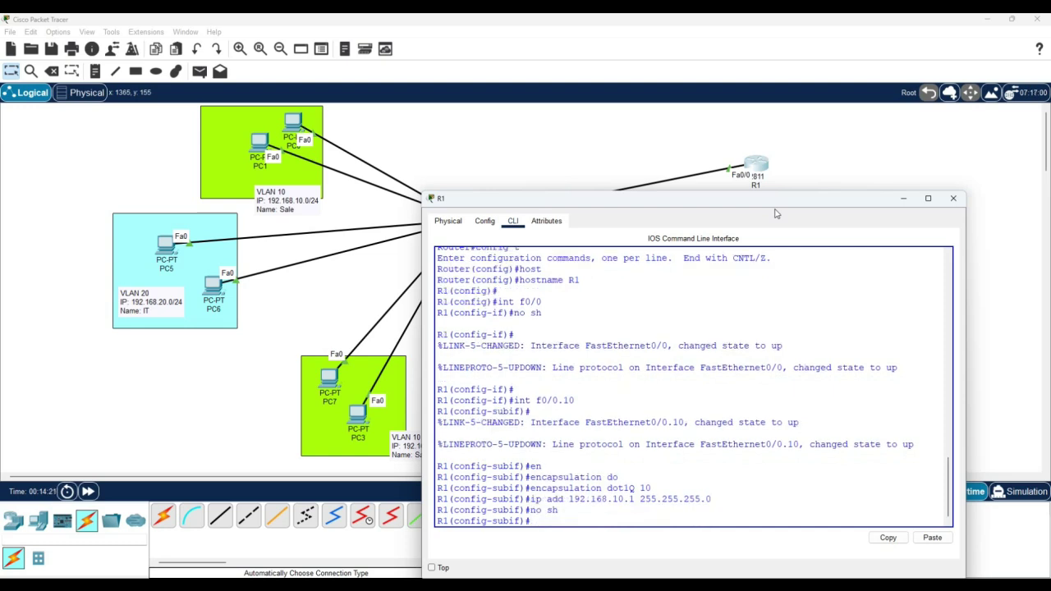
pyautogui.write('exit')
pyautogui.press('Return')
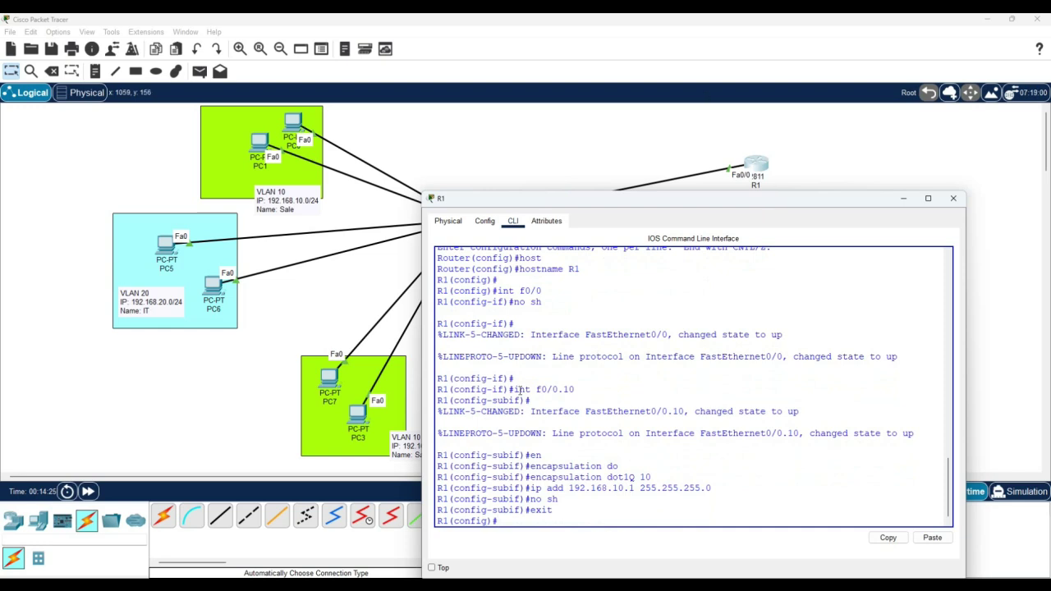
# Step: Highlight the subinterface number, dot1Q 10, IP and mask, then begin Fa0/0.20
pyautogui.moveTo(514, 390); pyautogui.dragTo(593, 391)
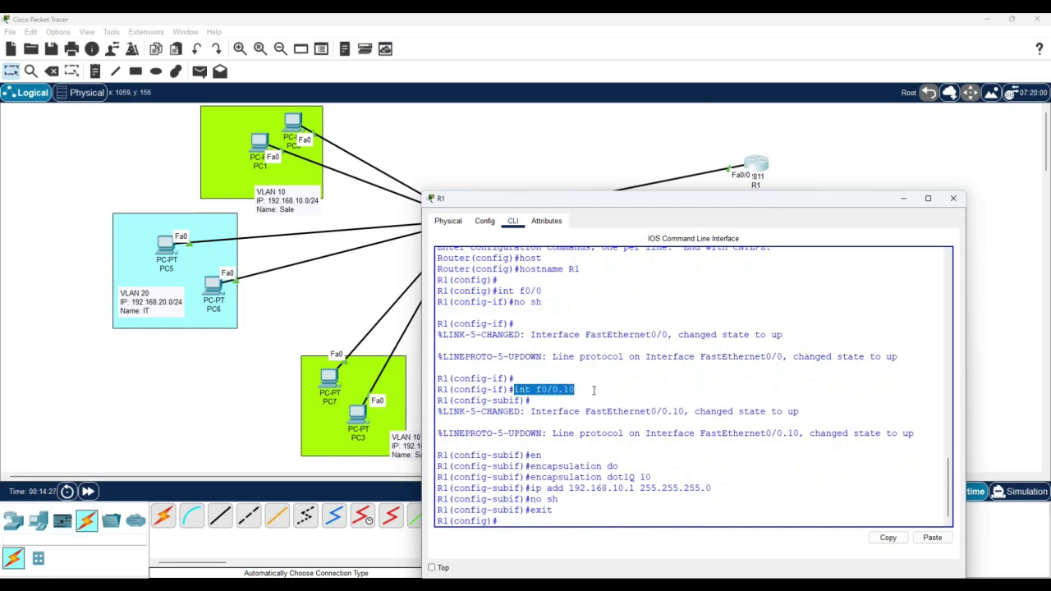
pyautogui.click(566, 389)
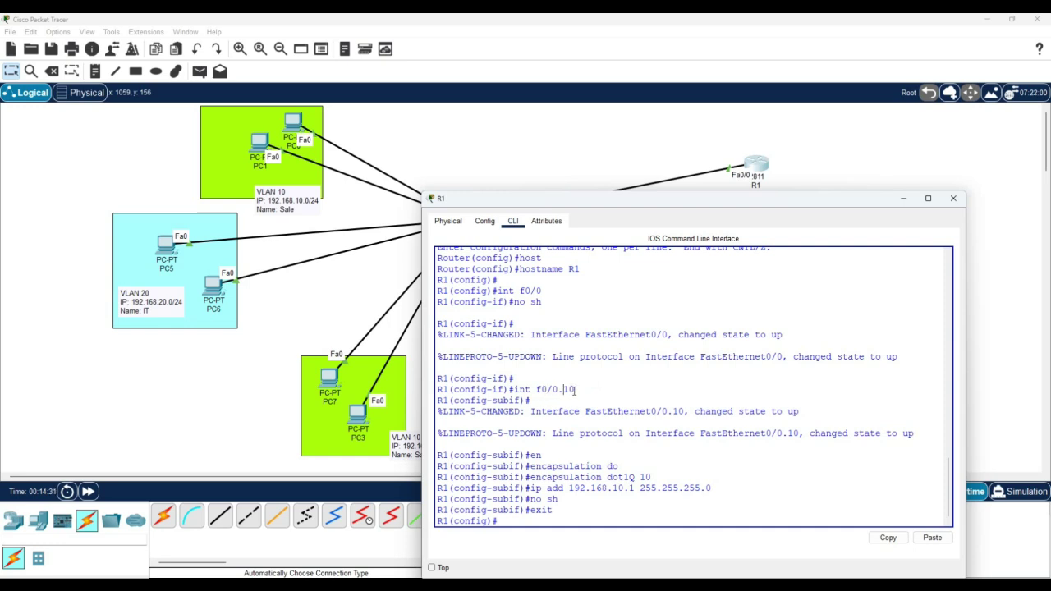
pyautogui.moveTo(577, 389); pyautogui.dragTo(564, 389)
pyautogui.click(568, 389)
pyautogui.moveTo(531, 479); pyautogui.dragTo(651, 478)
pyautogui.doubleClick(645, 477)
pyautogui.moveTo(528, 487); pyautogui.dragTo(569, 488)
pyautogui.click(634, 488)
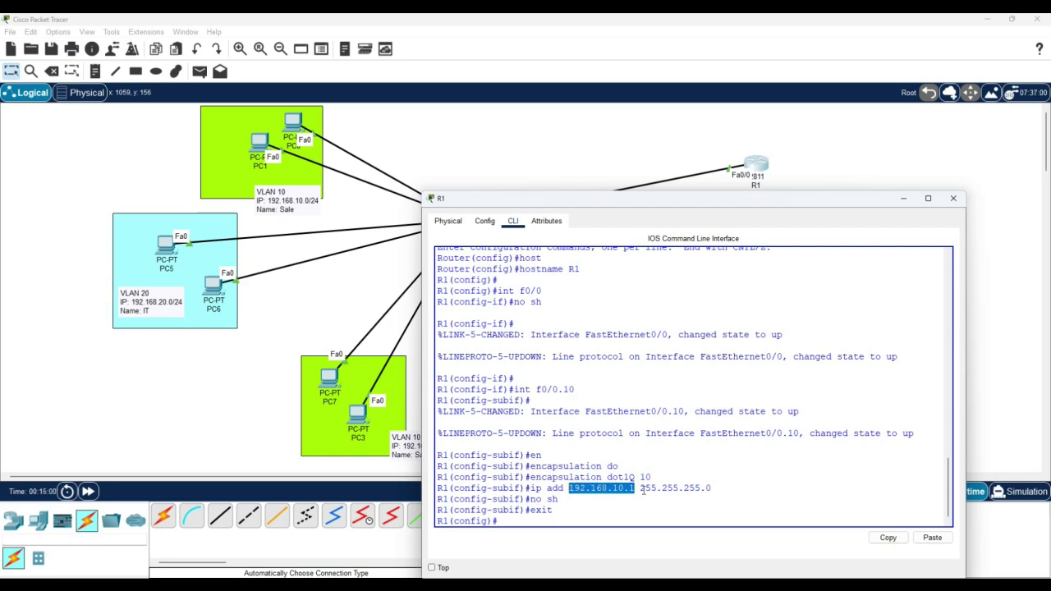
pyautogui.moveTo(639, 487); pyautogui.dragTo(739, 490)
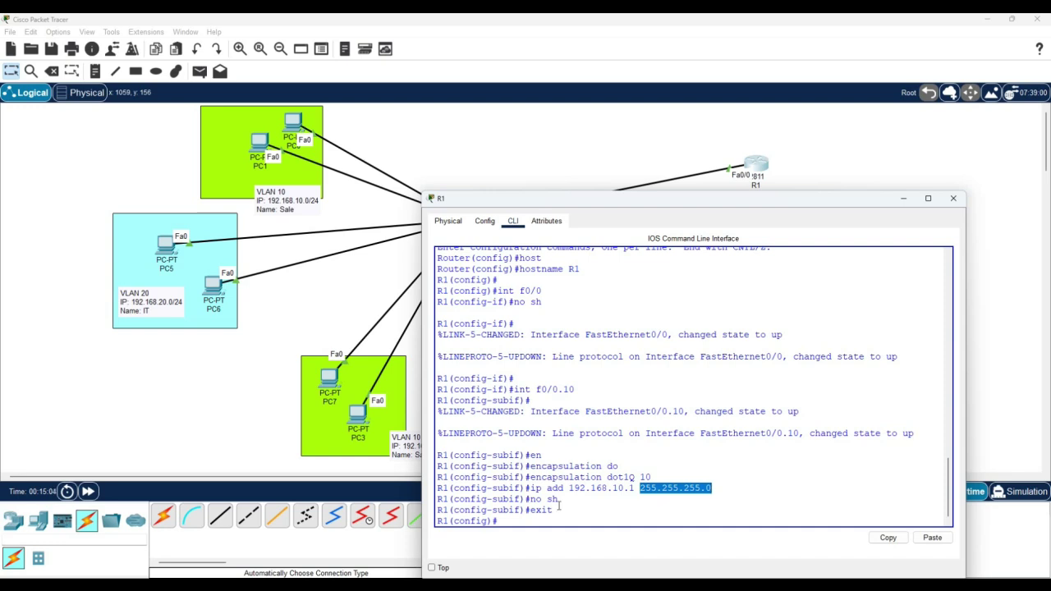
pyautogui.click(636, 508)
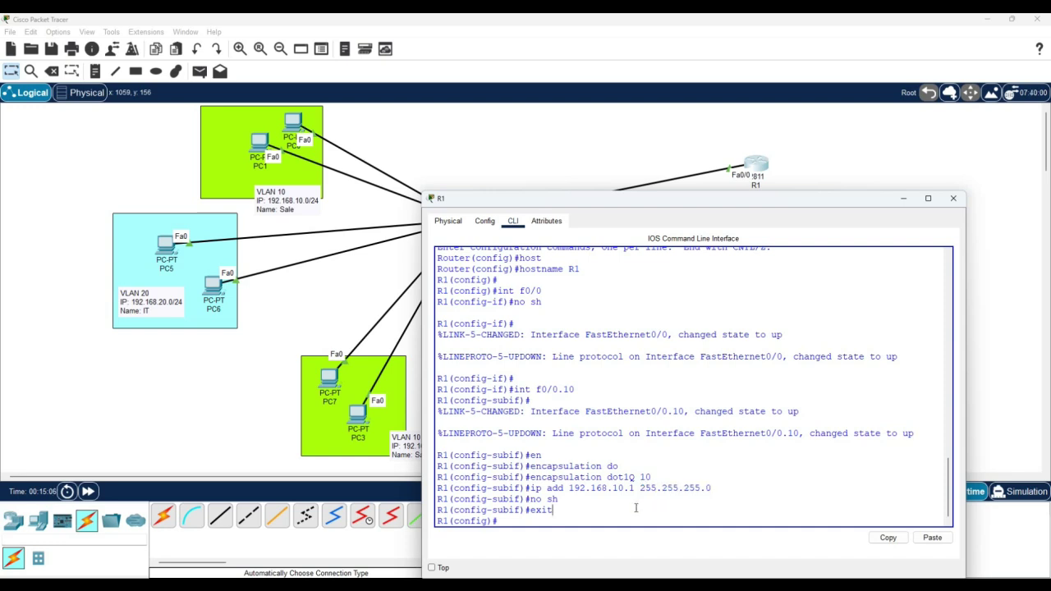
pyautogui.write('int f0/0.20')
# Step: Create subinterface f0/0.20 with dot1Q encapsulation for VLAN 20 and address 192.168.20.1/24
pyautogui.press('Return')
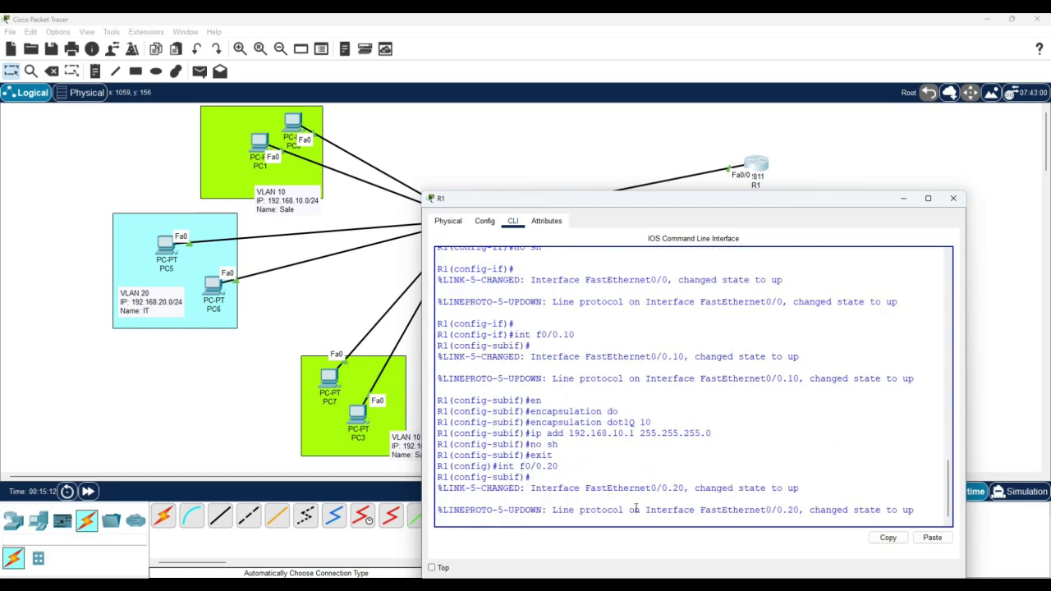
pyautogui.press('Return')
pyautogui.press('Return')
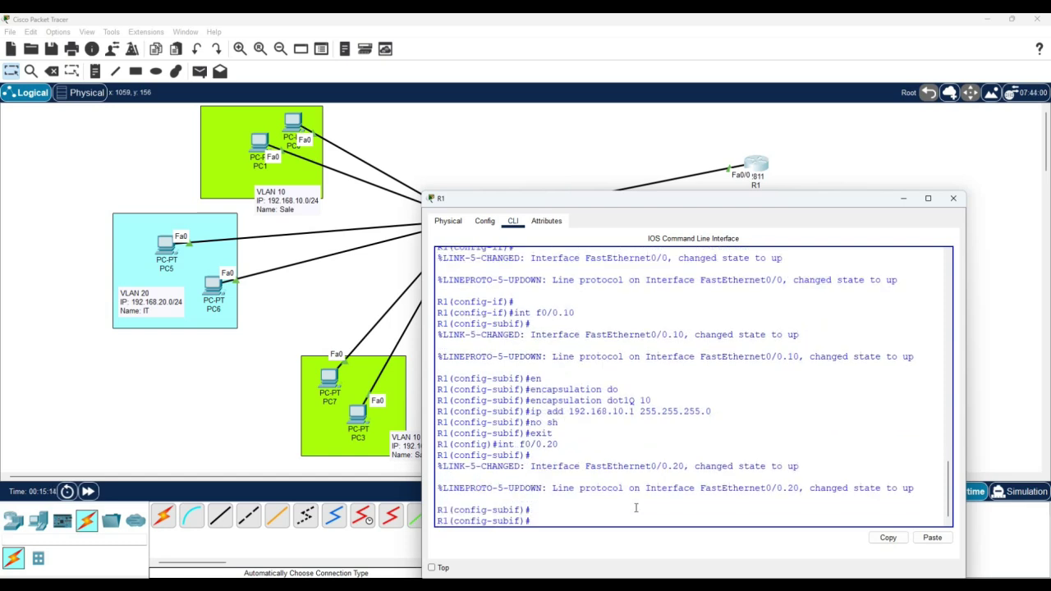
pyautogui.write('en')
pyautogui.press('Return')
pyautogui.write('encapsulation dot1Q')
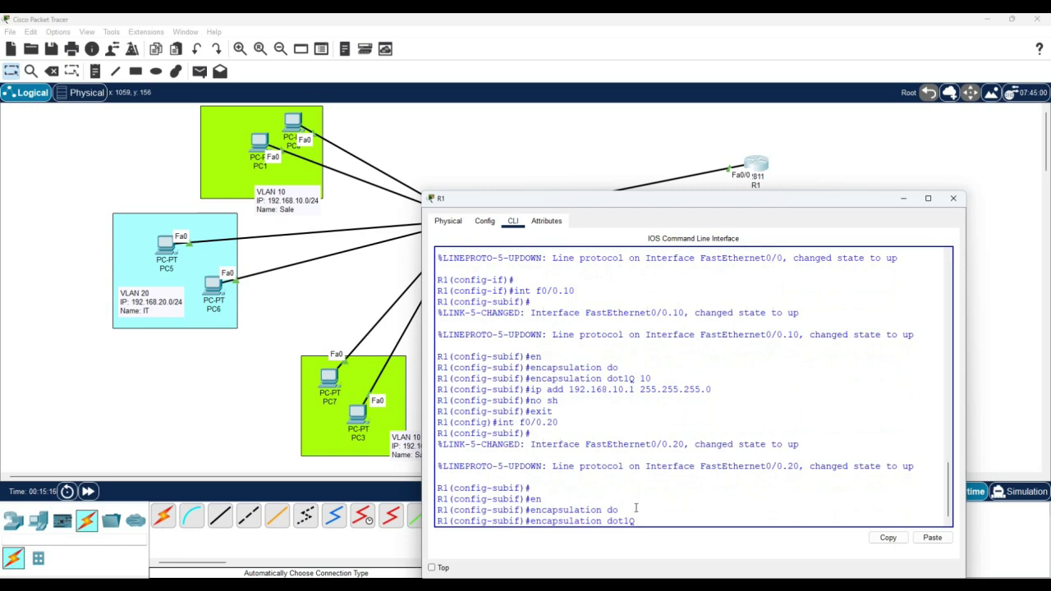
pyautogui.write('20')
pyautogui.press('Return')
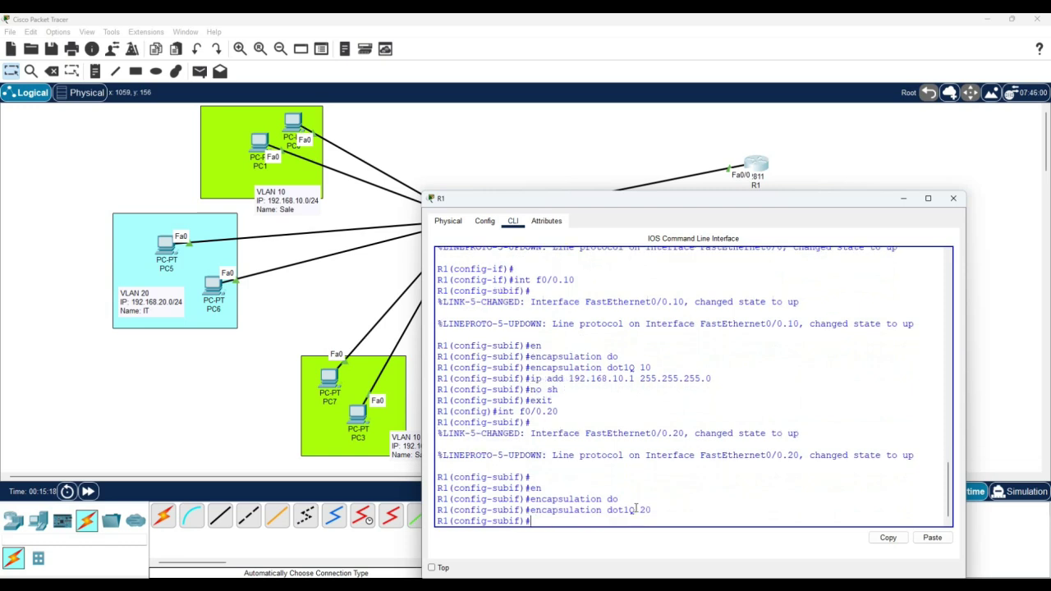
pyautogui.write('ip add 192.168.20.1 255.255.255.0')
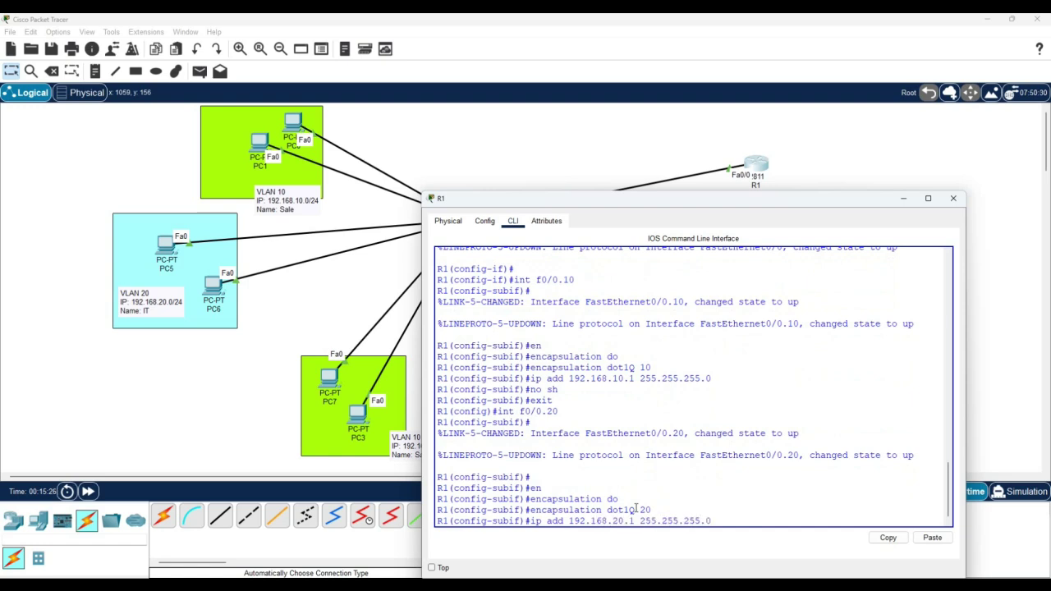
pyautogui.press('Return')
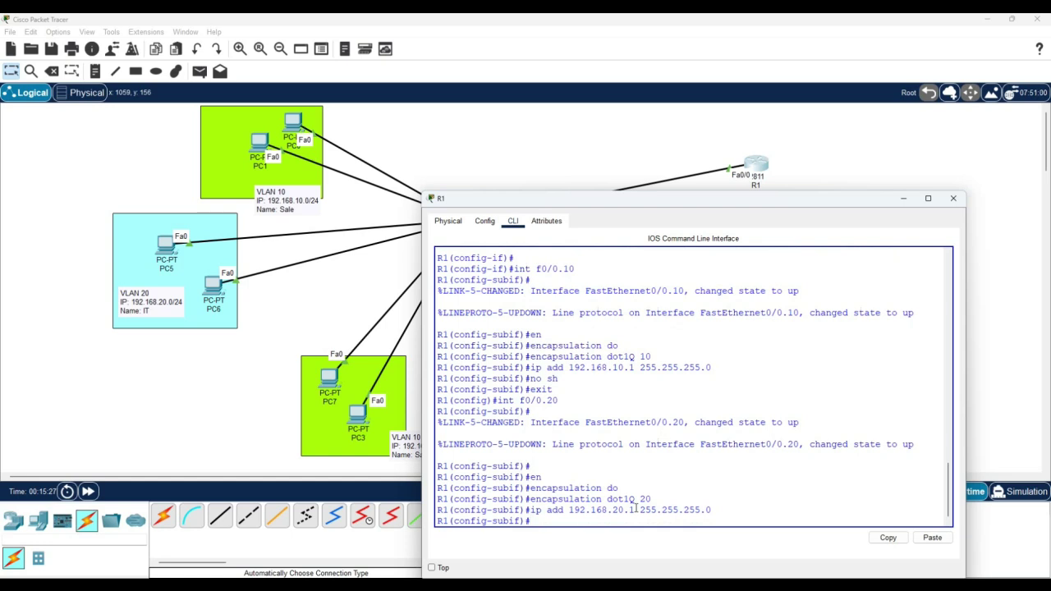
# Step: Exit, confirm both subinterfaces are up with 'do sh ip int br', and save with 'do wr'
pyautogui.write('exit')
pyautogui.press('Return')
pyautogui.press('Return')
pyautogui.write('do')
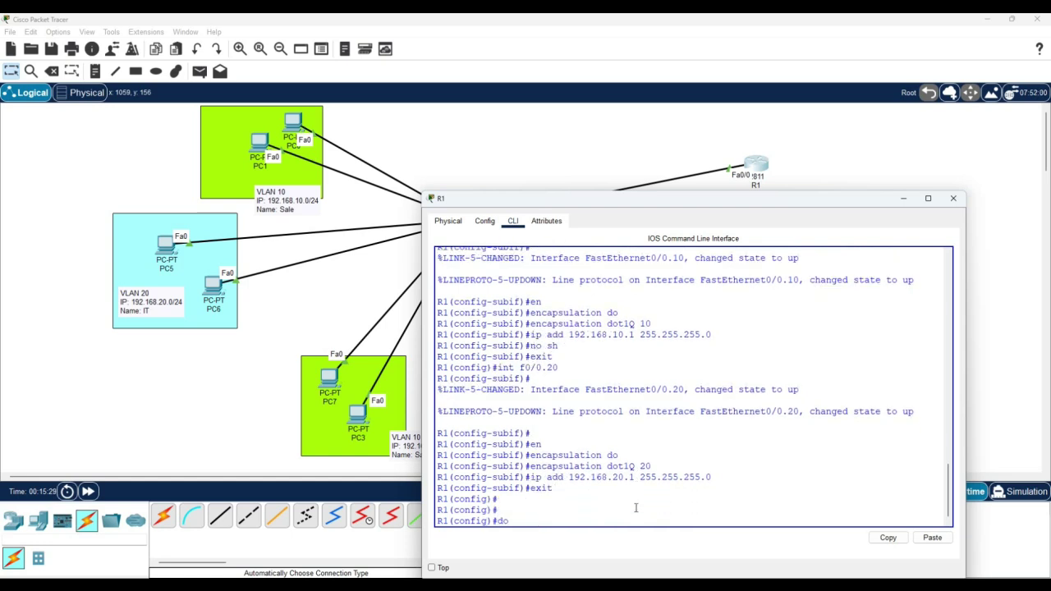
pyautogui.write(' sh ip int br')
pyautogui.press('Return')
pyautogui.write('do wr')
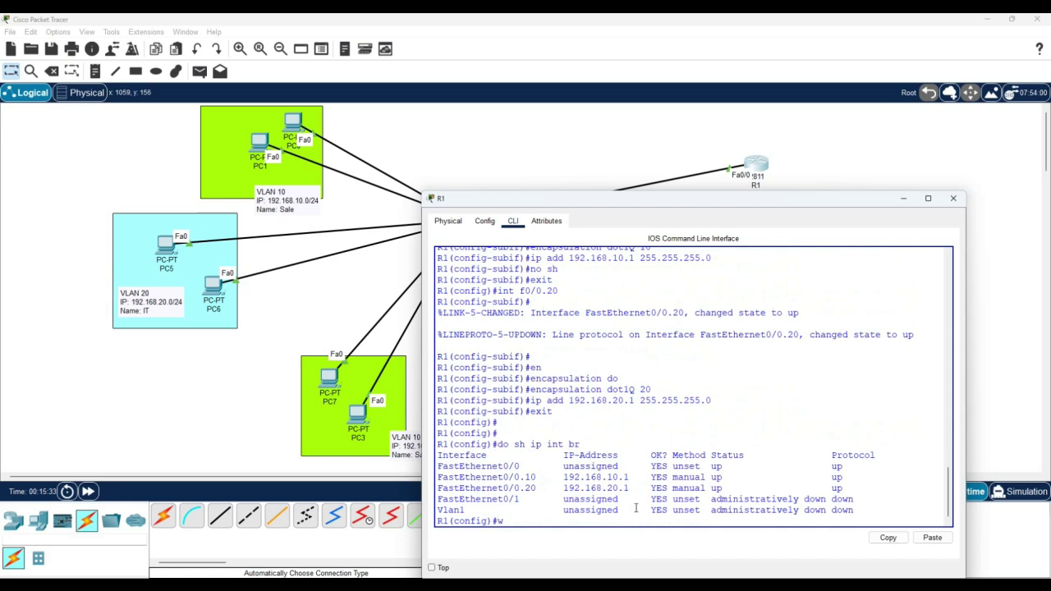
pyautogui.press('Return')
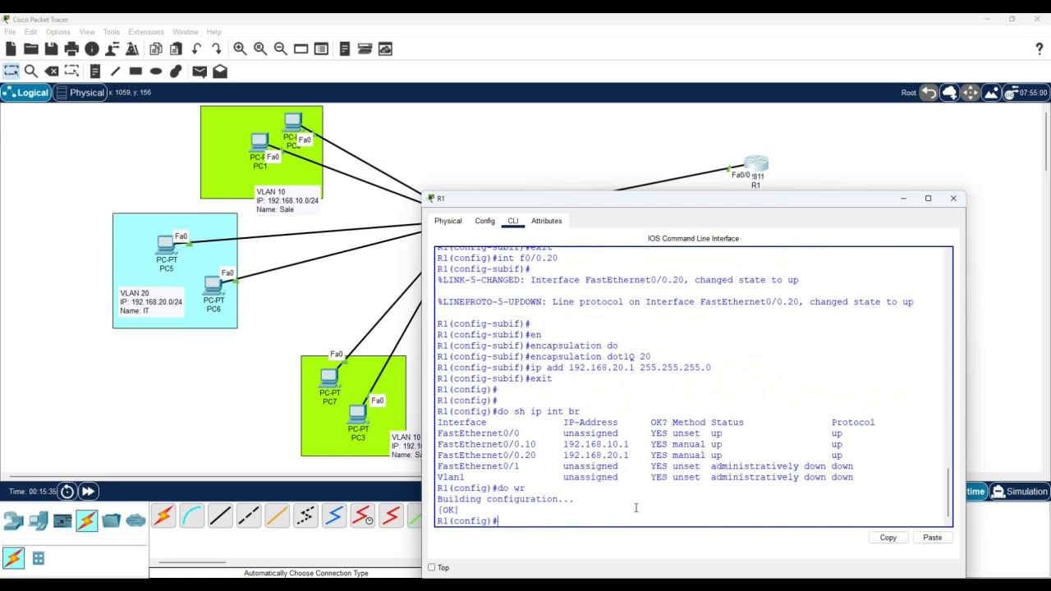
pyautogui.moveTo(850, 455); pyautogui.dragTo(363, 445)
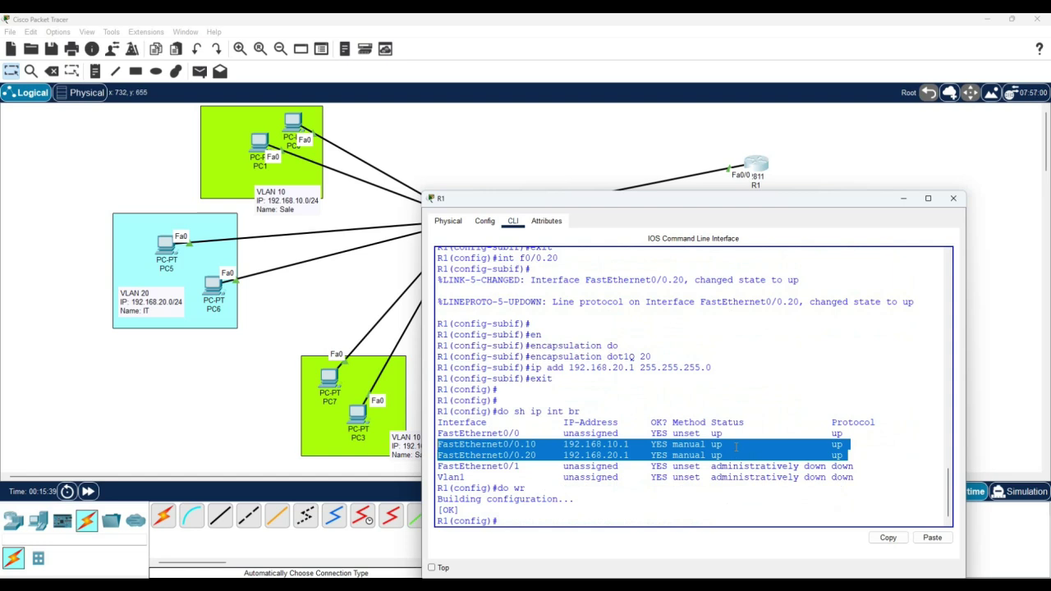
pyautogui.click(732, 426)
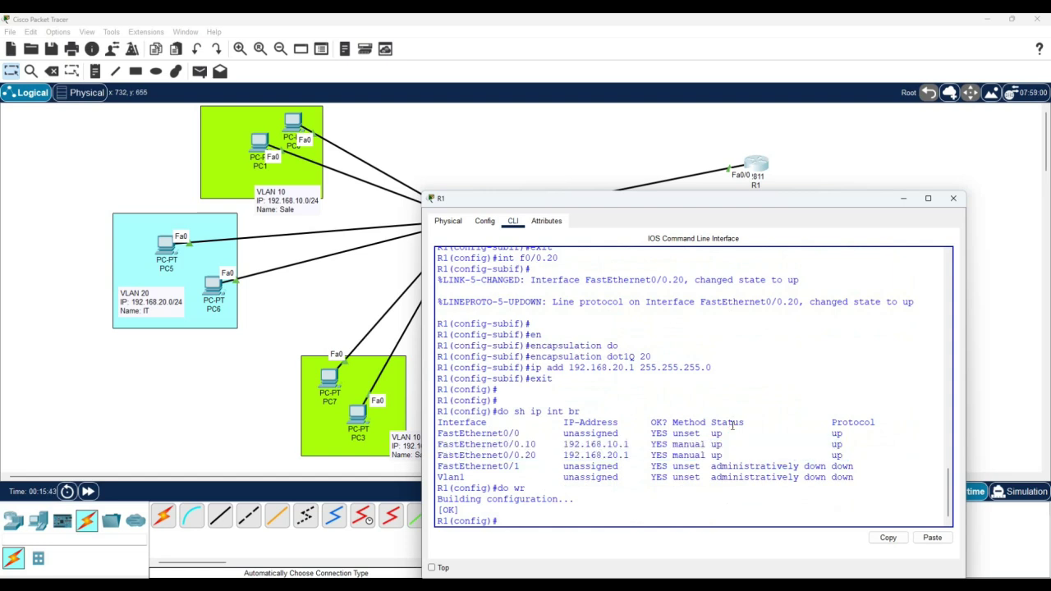
# Step: Create the DHCP pool vlan10 with default router 192.168.10.1
pyautogui.write('ip dhp')
pyautogui.press('Tab')
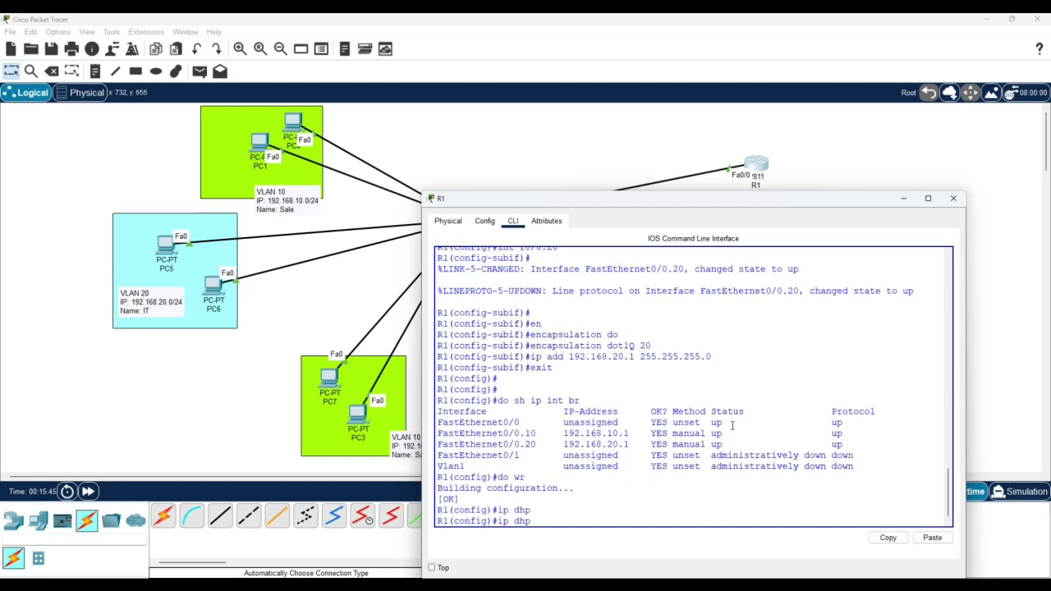
pyautogui.press('BackSpace')
pyautogui.press('BackSpace')
pyautogui.write('dhcp po')
pyautogui.press('Tab')
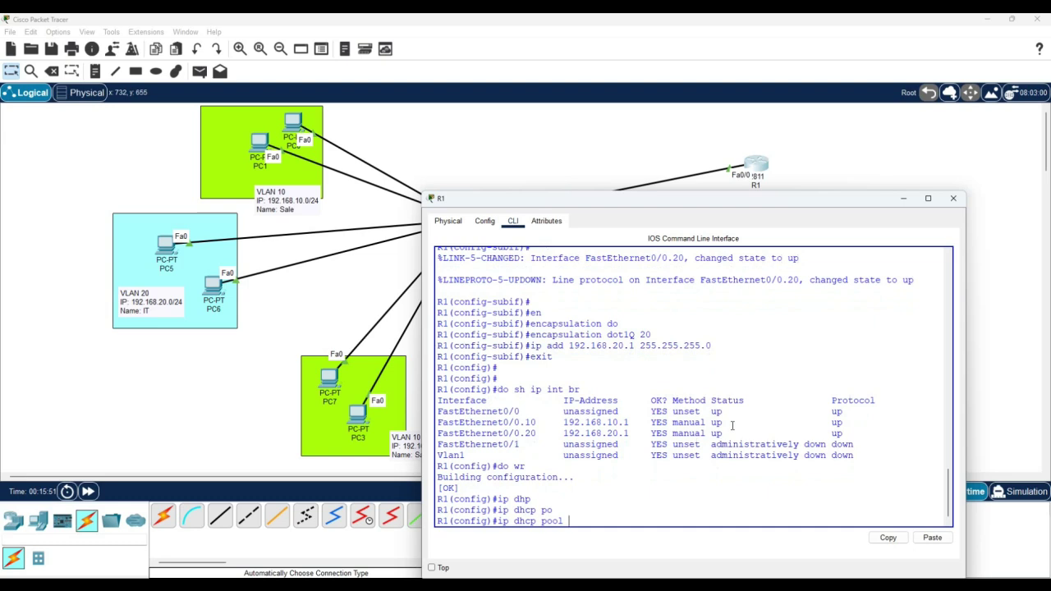
pyautogui.write('vlan10')
pyautogui.press('Return')
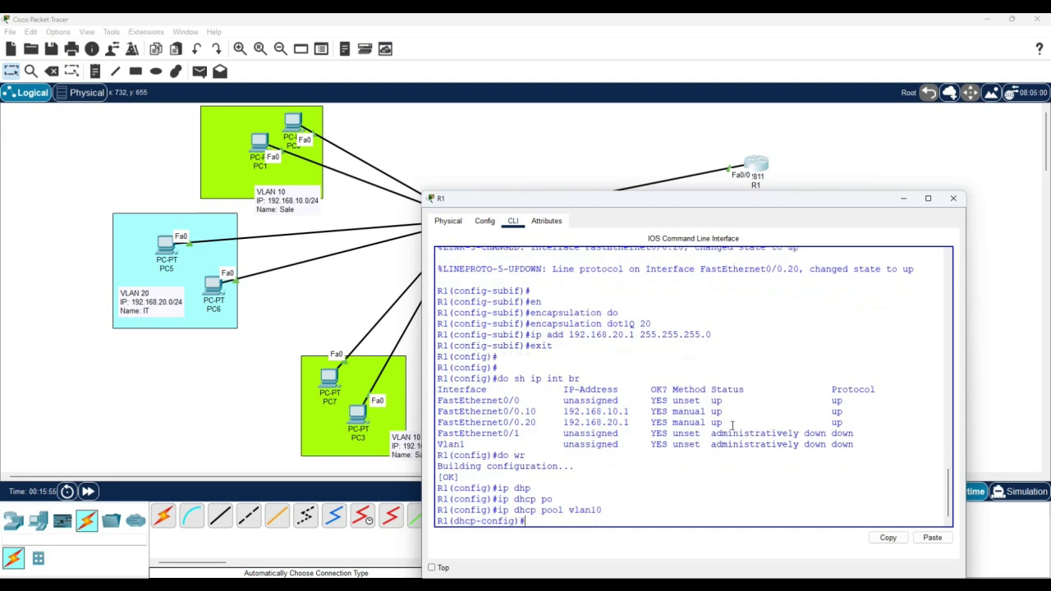
pyautogui.write('def')
pyautogui.press('Tab')
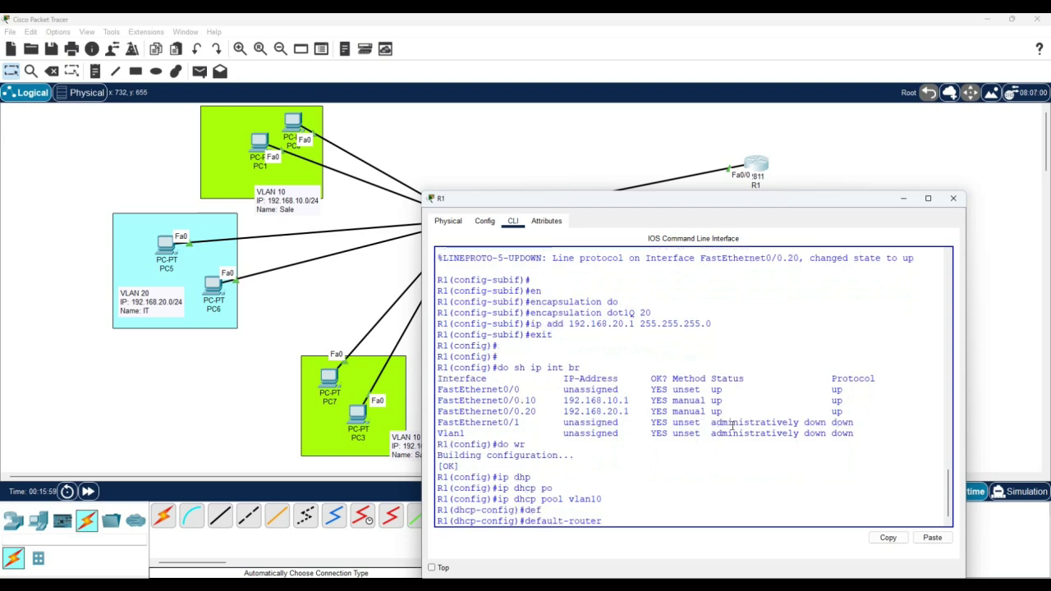
pyautogui.write('192.168.10.1')
pyautogui.press('Return')
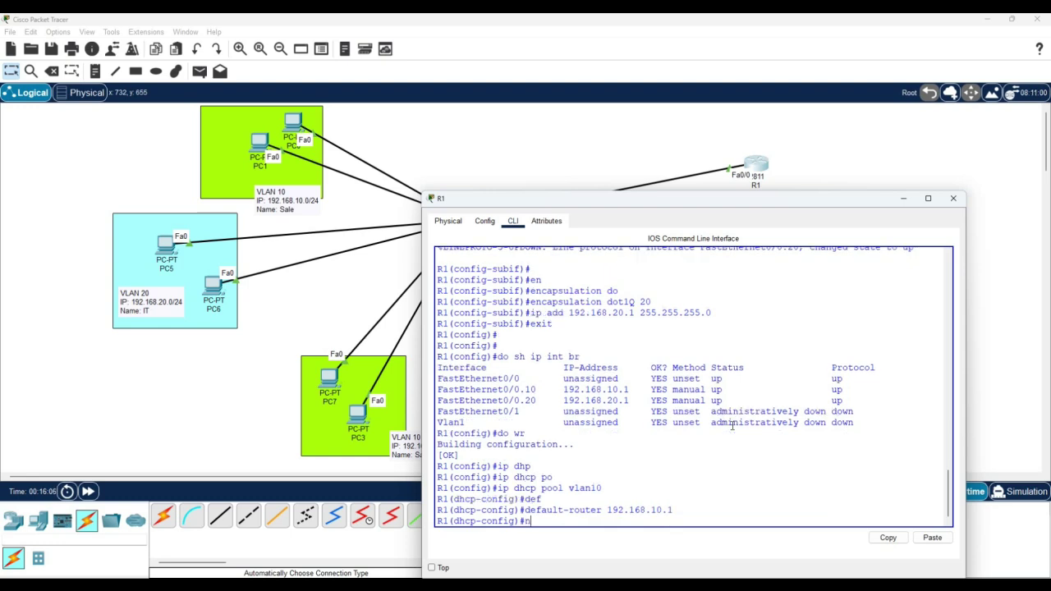
# Step: Enter the pool network 192.168.10.0, still missing its subnet mask
pyautogui.write('net')
pyautogui.press('Tab')
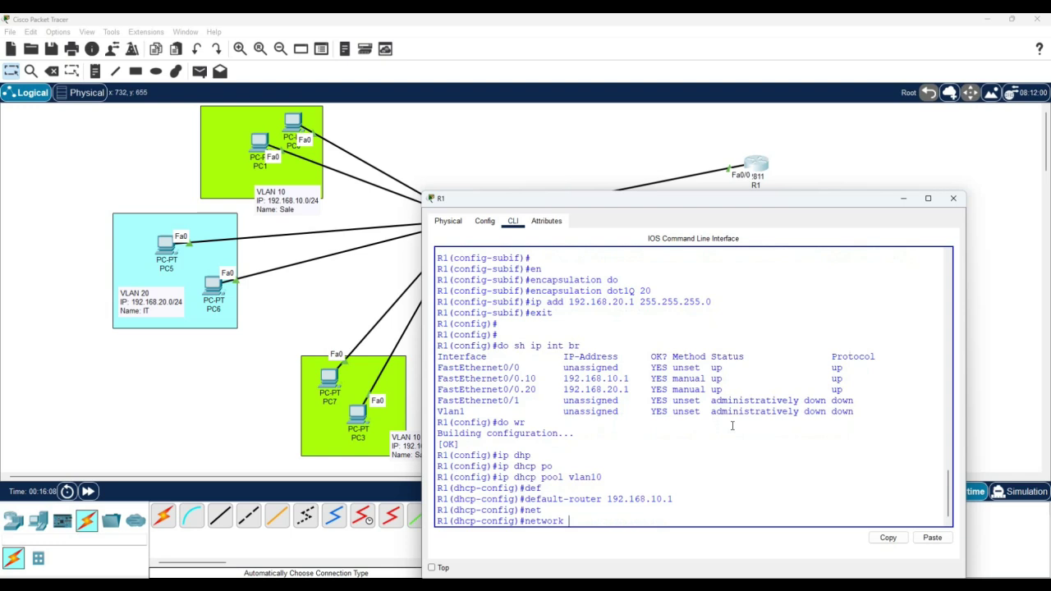
pyautogui.write('192.168.10.0')
pyautogui.moveTo(602, 477); pyautogui.dragTo(568, 477)
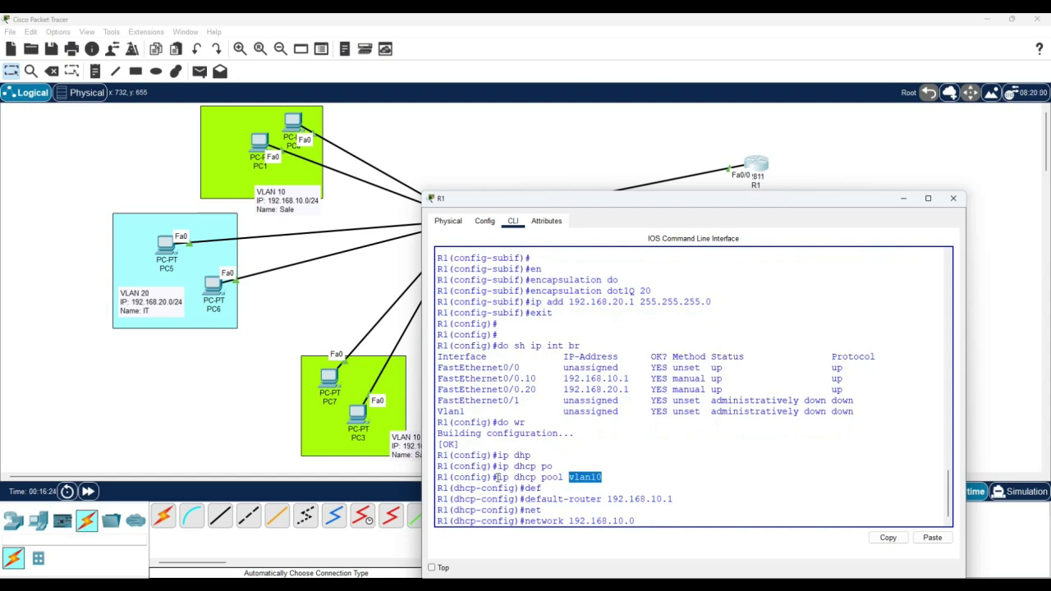
pyautogui.moveTo(497, 477); pyautogui.dragTo(607, 477)
pyautogui.click(598, 477)
pyautogui.moveTo(598, 477); pyautogui.dragTo(567, 479)
pyautogui.click(607, 498)
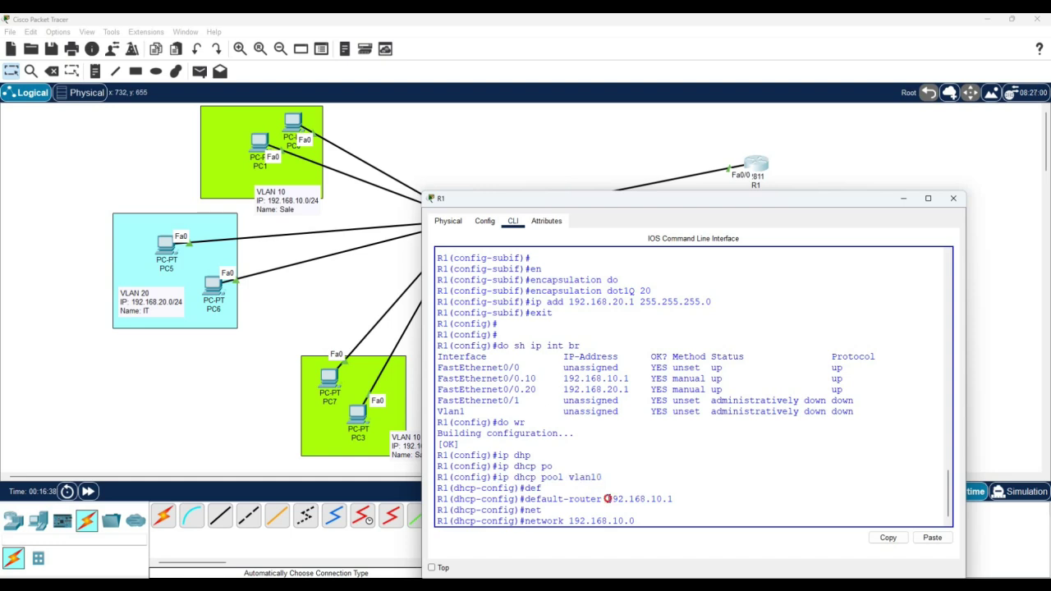
pyautogui.moveTo(608, 498)
pyautogui.mouseDown()
pyautogui.moveTo(689, 499)
pyautogui.moveTo(568, 523)
pyautogui.mouseUp()
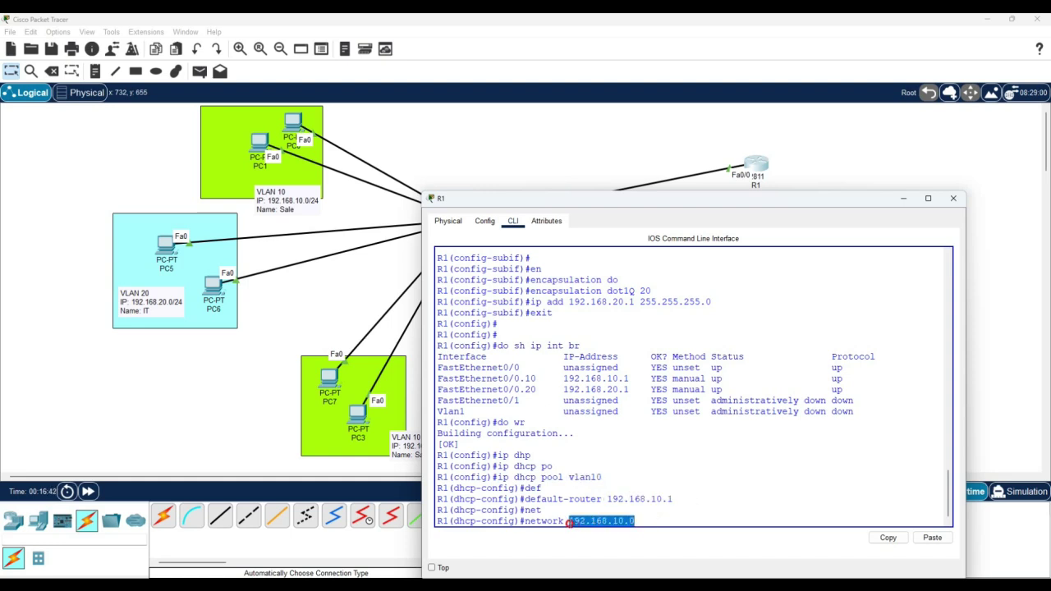
pyautogui.click(654, 514)
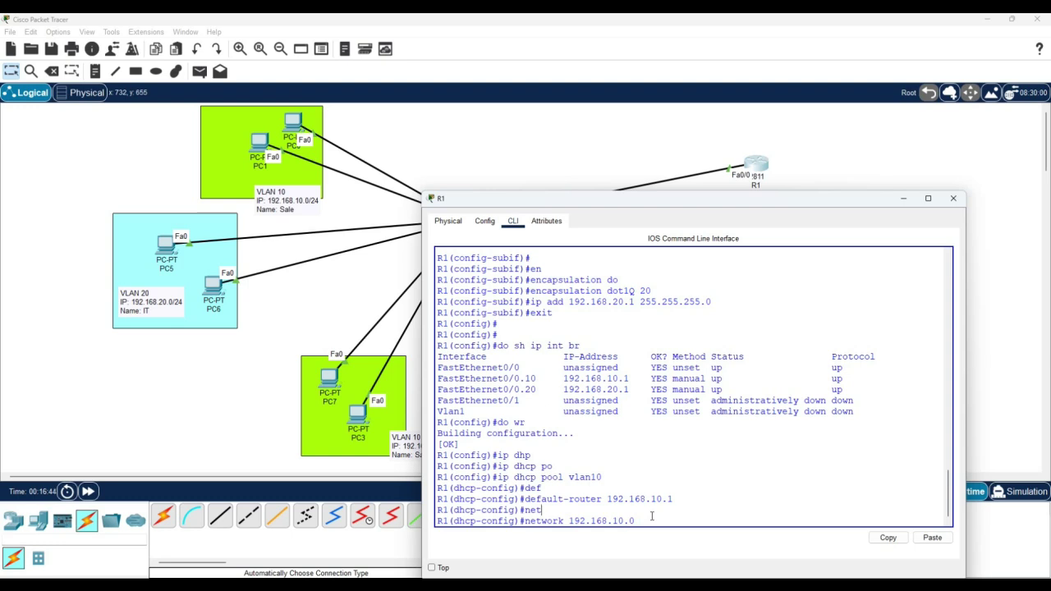
pyautogui.press('Return')
pyautogui.press('Return')
# Step: Fix the pool network to 192.168.10.0 255.255.255.0 and leave DHCP pool mode
pyautogui.press('Up')
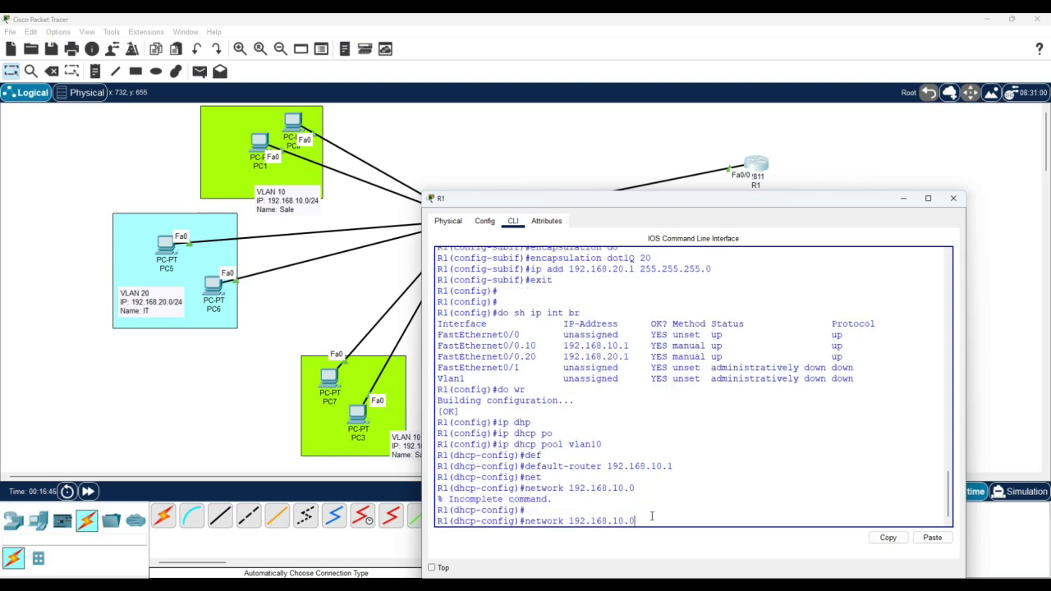
pyautogui.write('255.255.255.0')
pyautogui.press('Return')
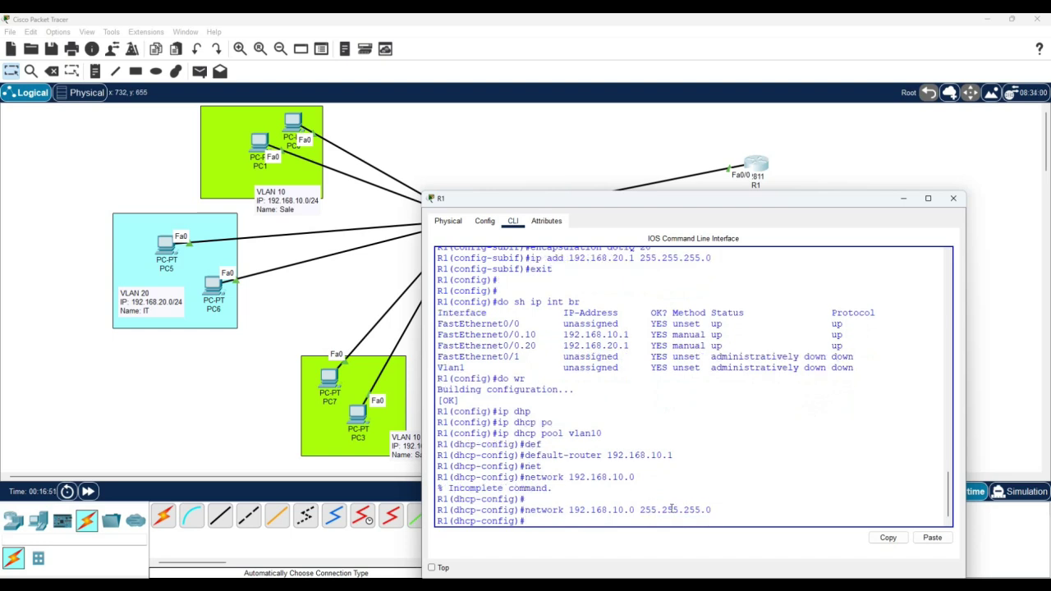
pyautogui.write('exit')
pyautogui.press('Return')
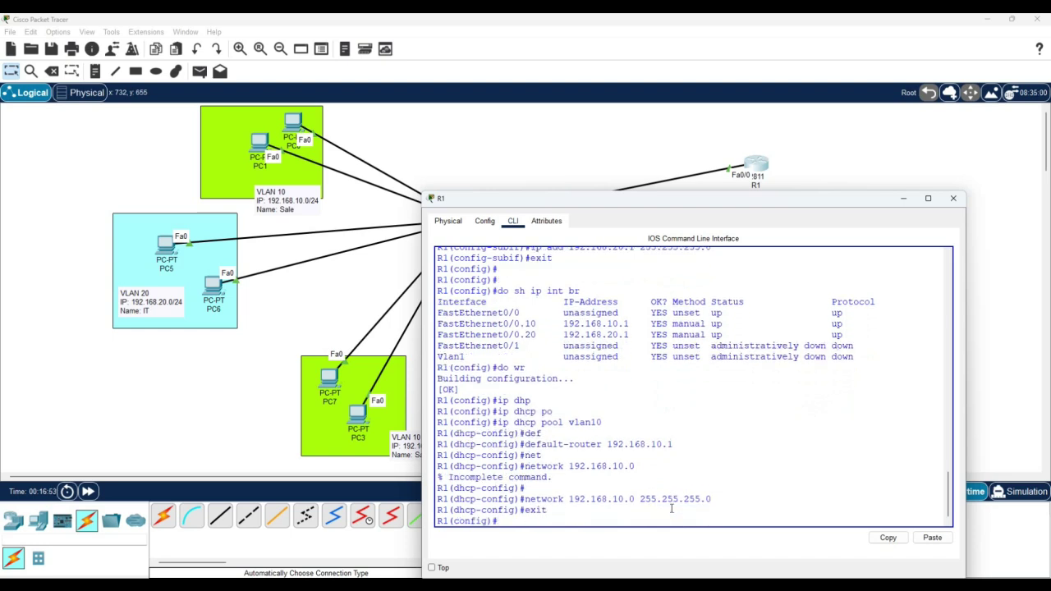
pyautogui.write('ip dh')
pyautogui.press('Tab')
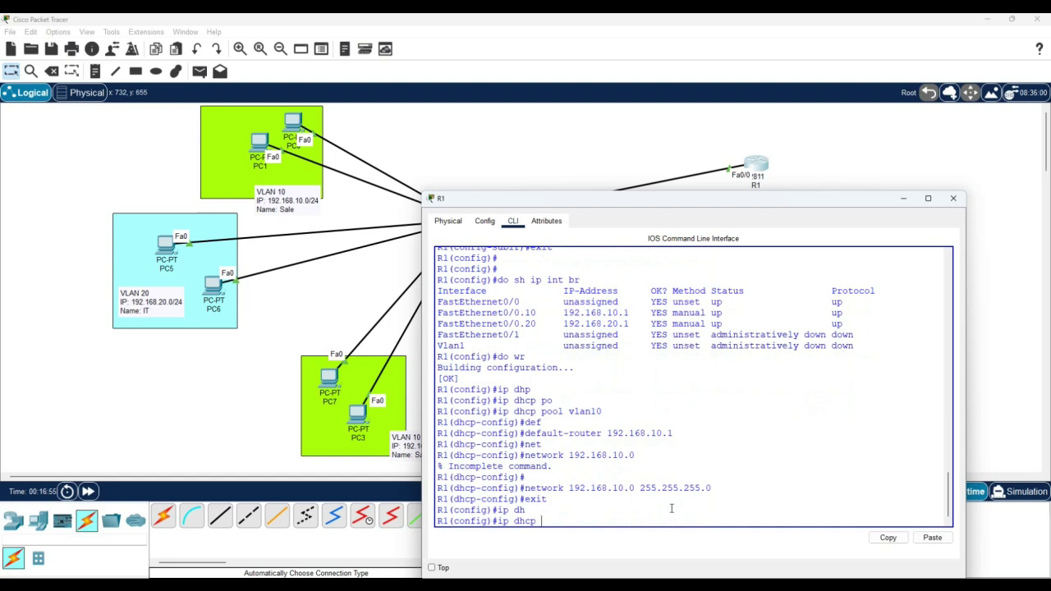
# Step: Run 'ip dhcp excluded-address 192.168.10.1 192.168.10.10' to reserve the first ten addresses
pyautogui.write('ex')
pyautogui.press('Tab')
pyautogui.write('1')
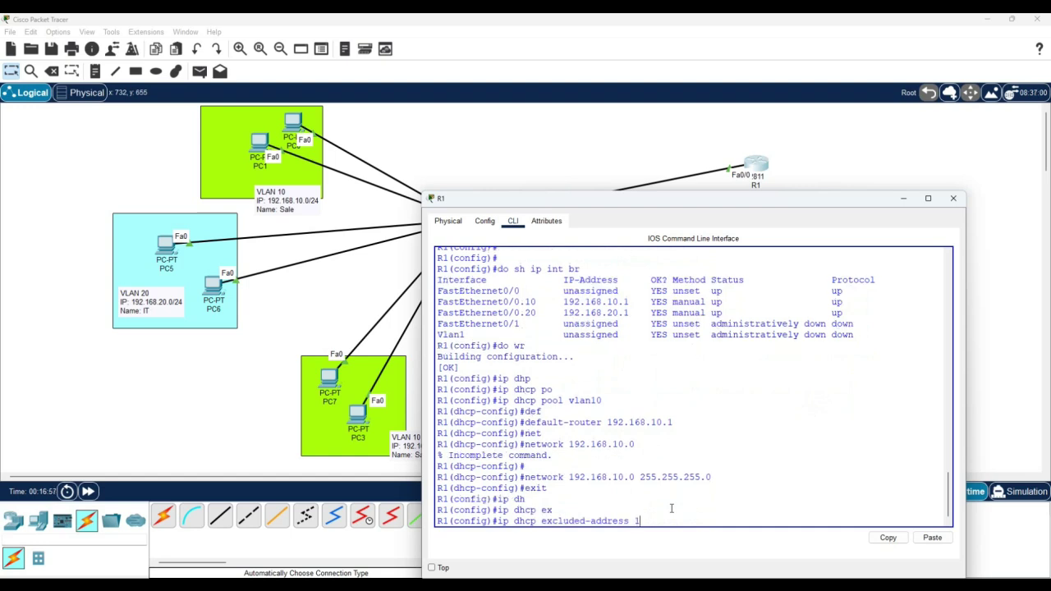
pyautogui.write('92.168.10.1 192.168')
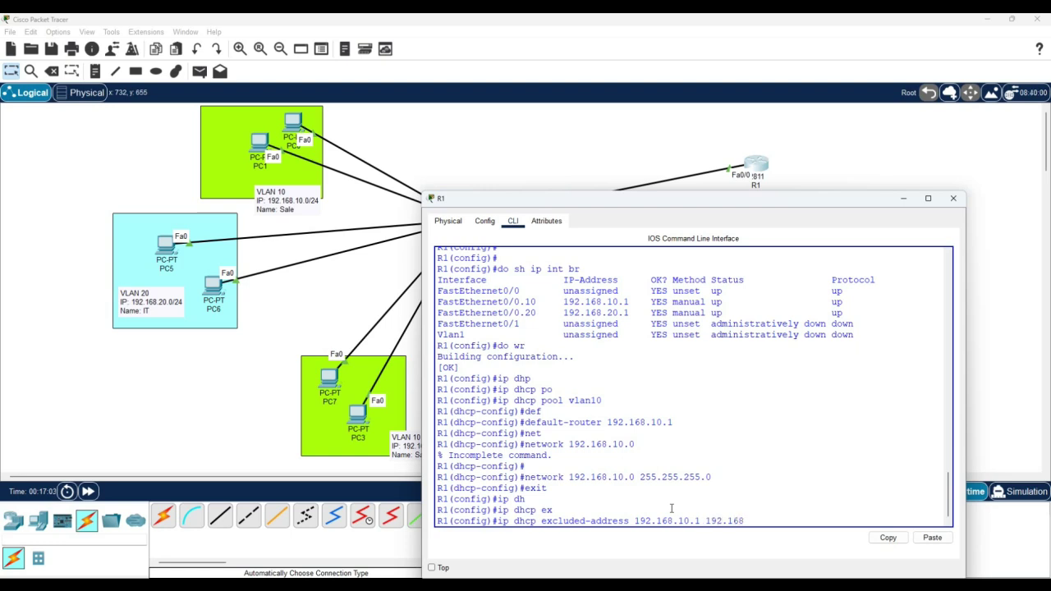
pyautogui.write('.10.10')
pyautogui.press('Return')
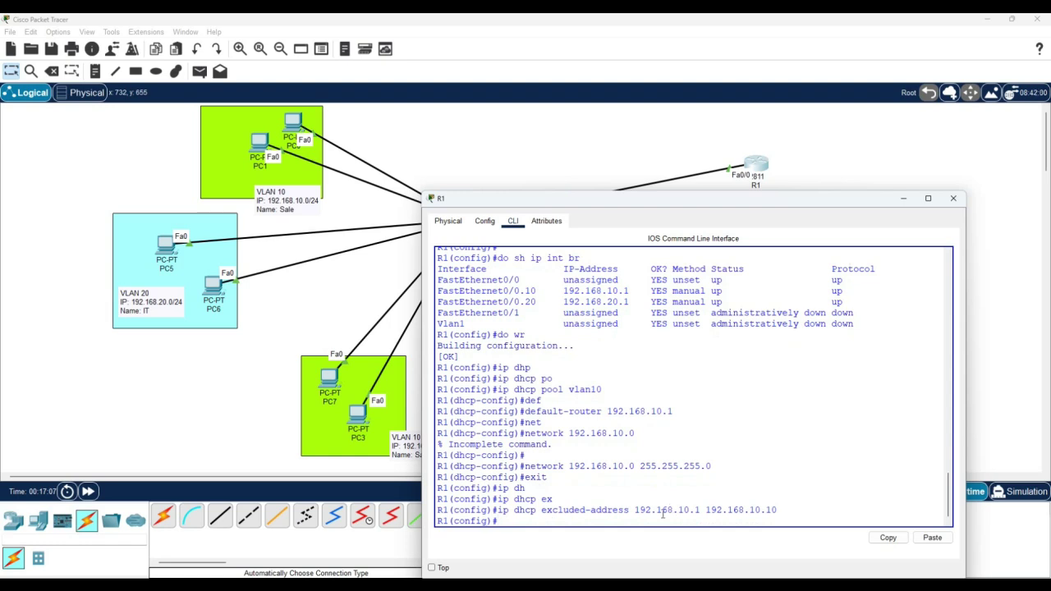
pyautogui.moveTo(633, 510); pyautogui.dragTo(605, 515)
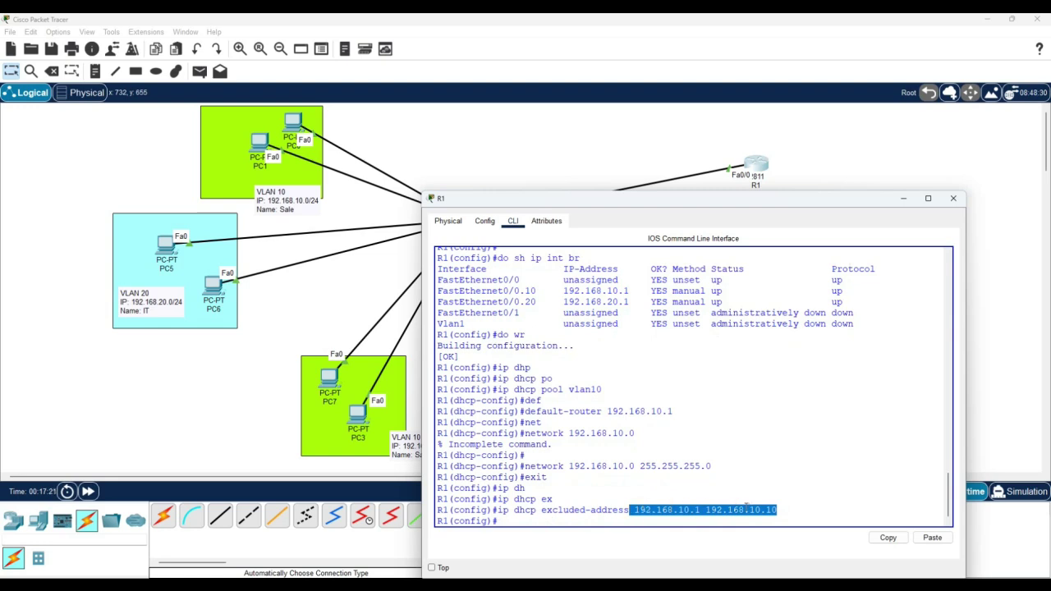
pyautogui.moveTo(778, 509); pyautogui.dragTo(772, 509)
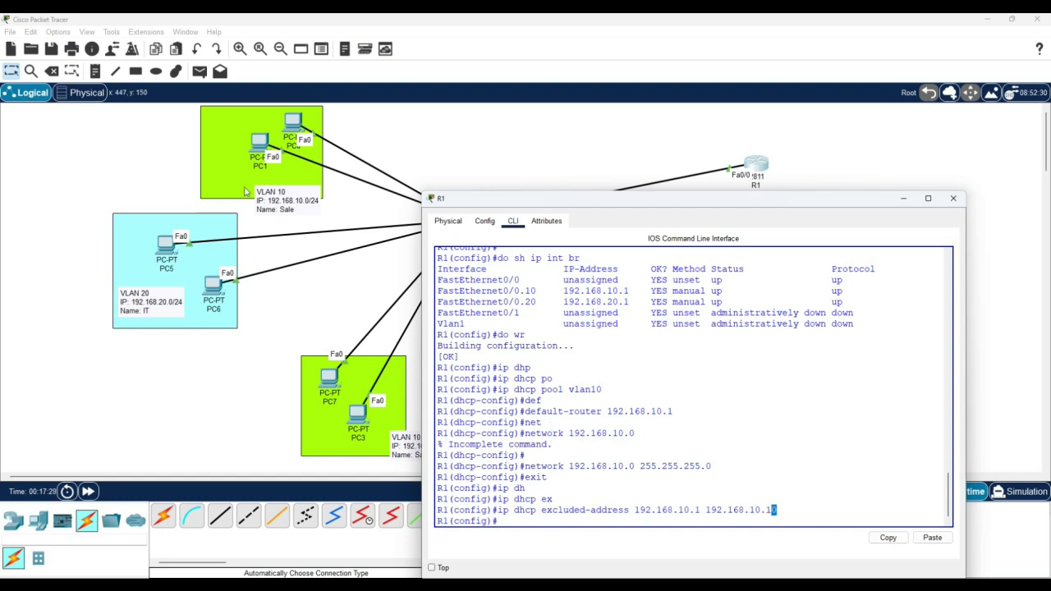
# Step: Switch PC0's IP configuration from Static back to DHCP so it requests a new address
pyautogui.click(292, 121)
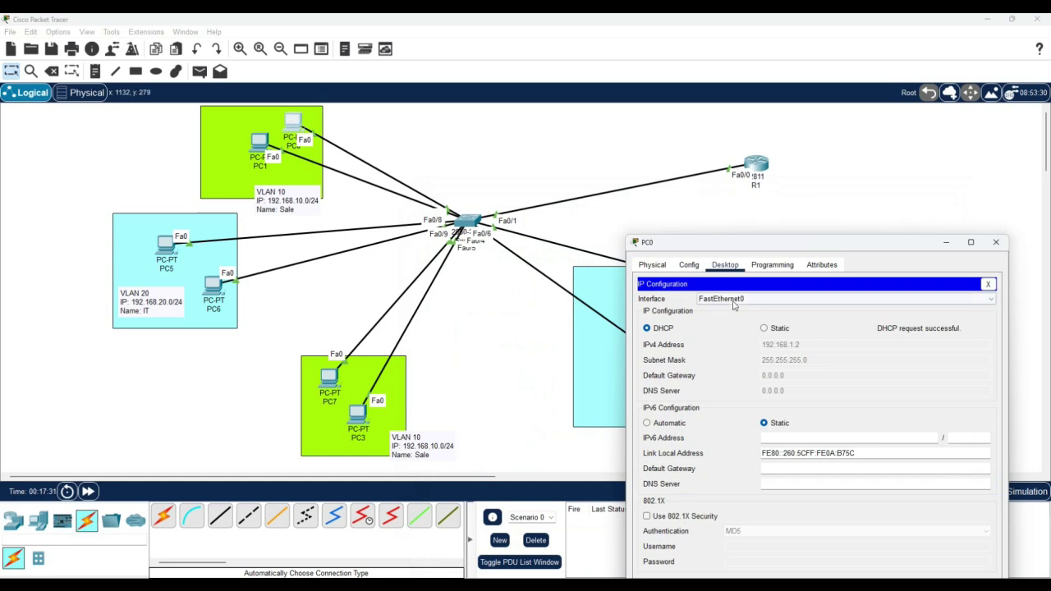
pyautogui.click(763, 329)
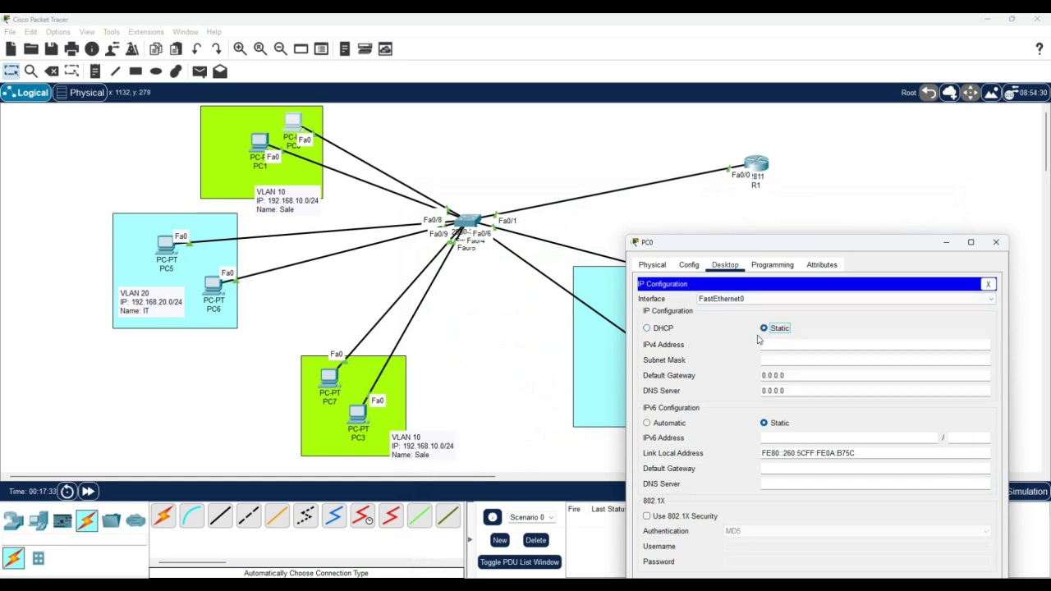
pyautogui.click(661, 329)
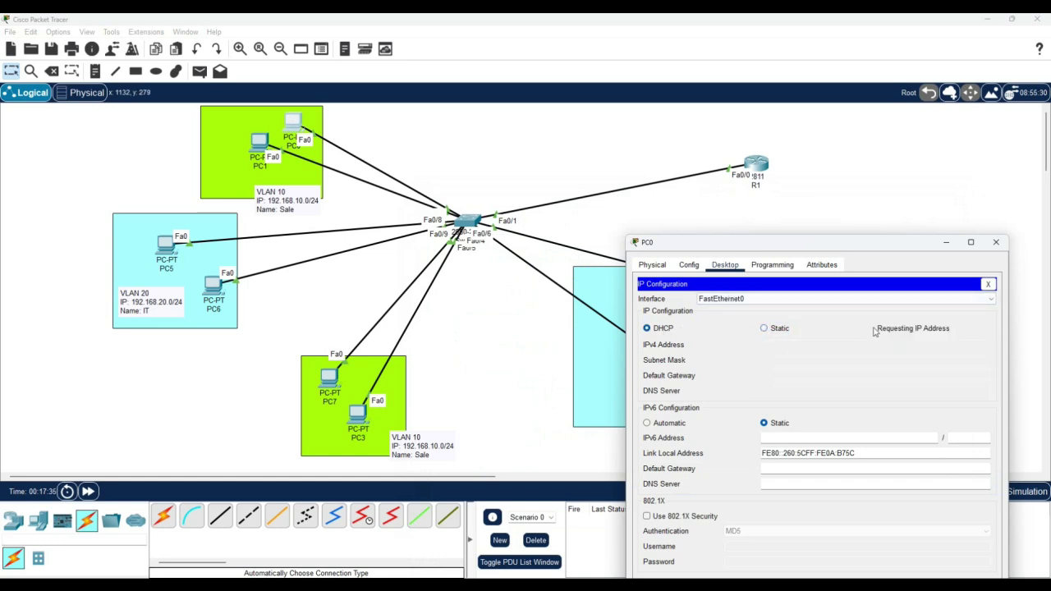
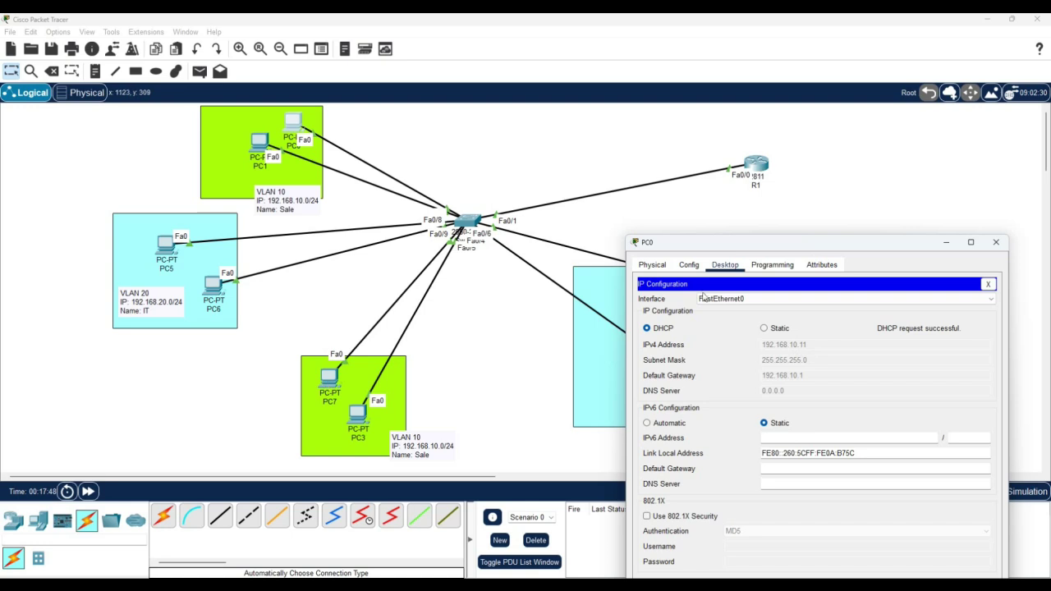
# Step: Switch PC5 to DHCP addressing; the request fails, leaving APIPA address 169.254.110.4
pyautogui.click(159, 246)
pyautogui.click(159, 247)
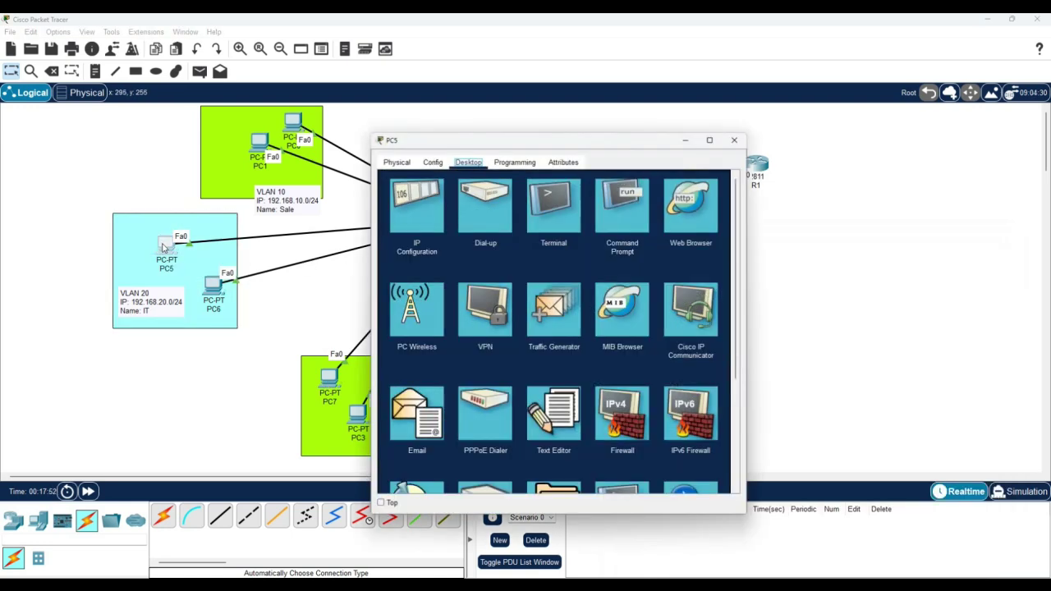
pyautogui.click(439, 220)
pyautogui.click(507, 223)
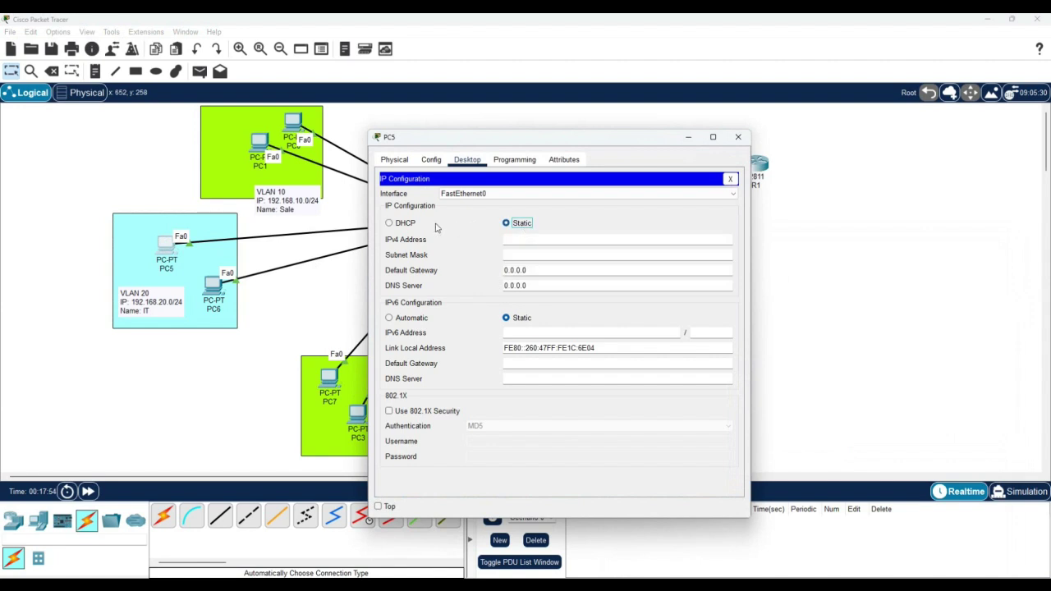
pyautogui.click(402, 226)
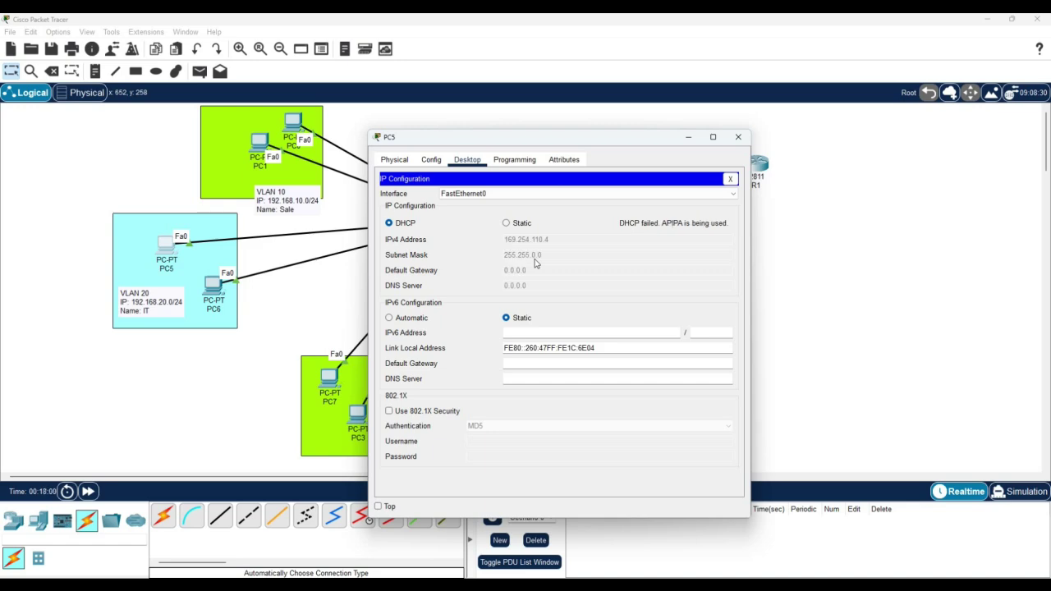
pyautogui.click(740, 138)
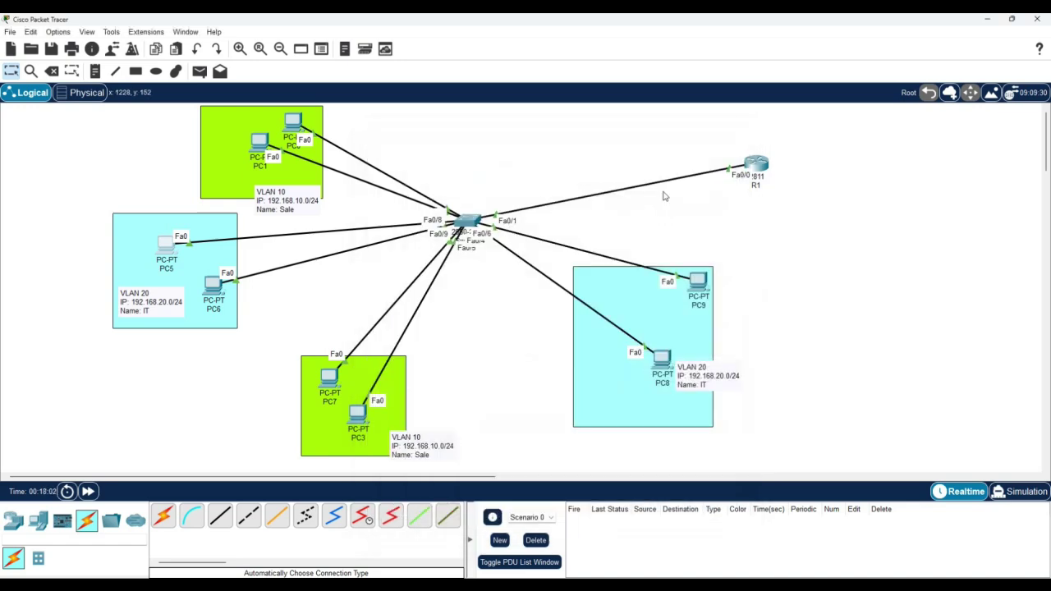
# Step: In R1's CLI, exclude 192.168.20.1 through 192.168.20.10 from DHCP leasing
pyautogui.click(767, 172)
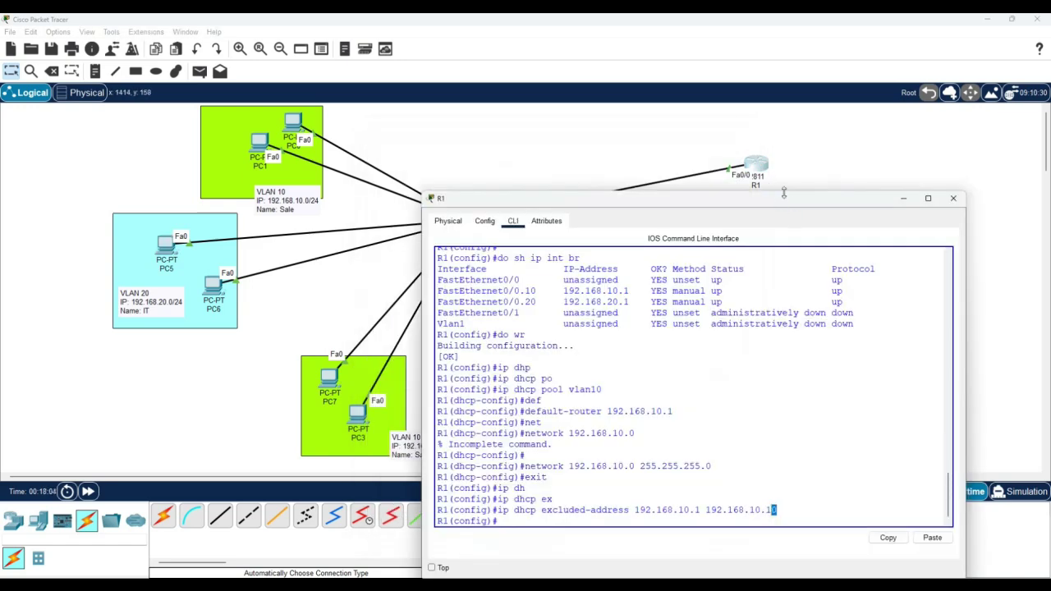
pyautogui.moveTo(782, 198); pyautogui.dragTo(806, 147)
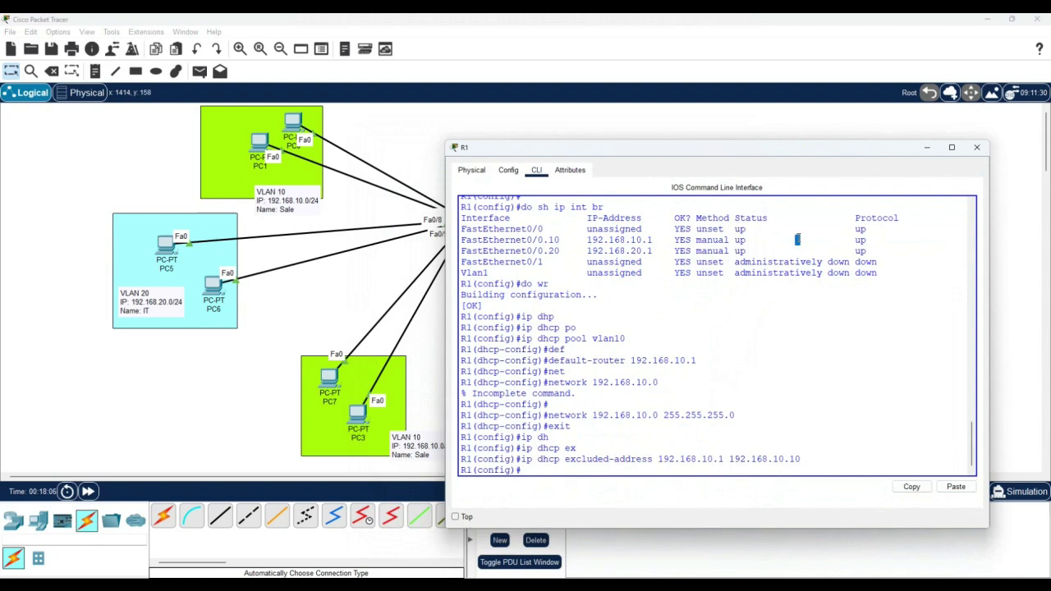
pyautogui.write('ip dh')
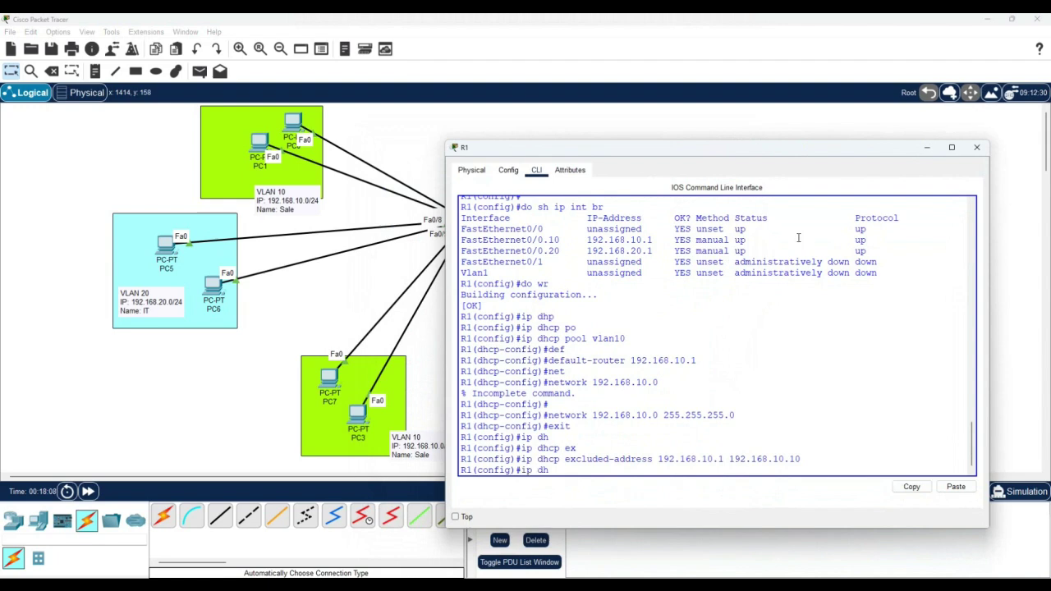
pyautogui.press('Tab')
pyautogui.write('ex')
pyautogui.press('Tab')
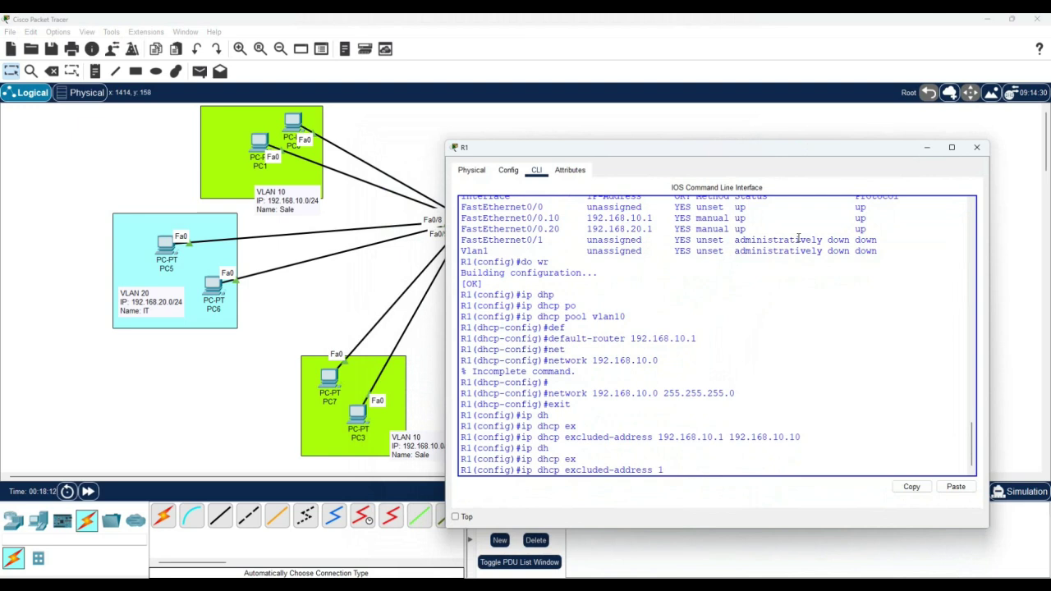
pyautogui.write('192.168.20.1 192.168.20.10')
pyautogui.press('Return')
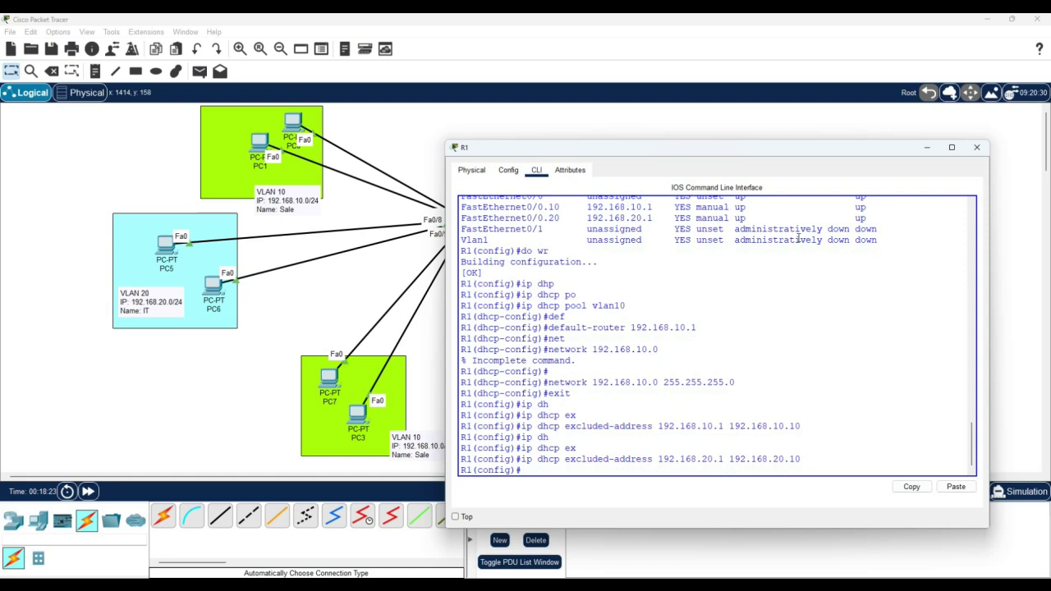
# Step: Create the DHCP pool vlan20 on R1
pyautogui.write('ip dhcp po')
pyautogui.press('Tab')
pyautogui.write('vlan ')
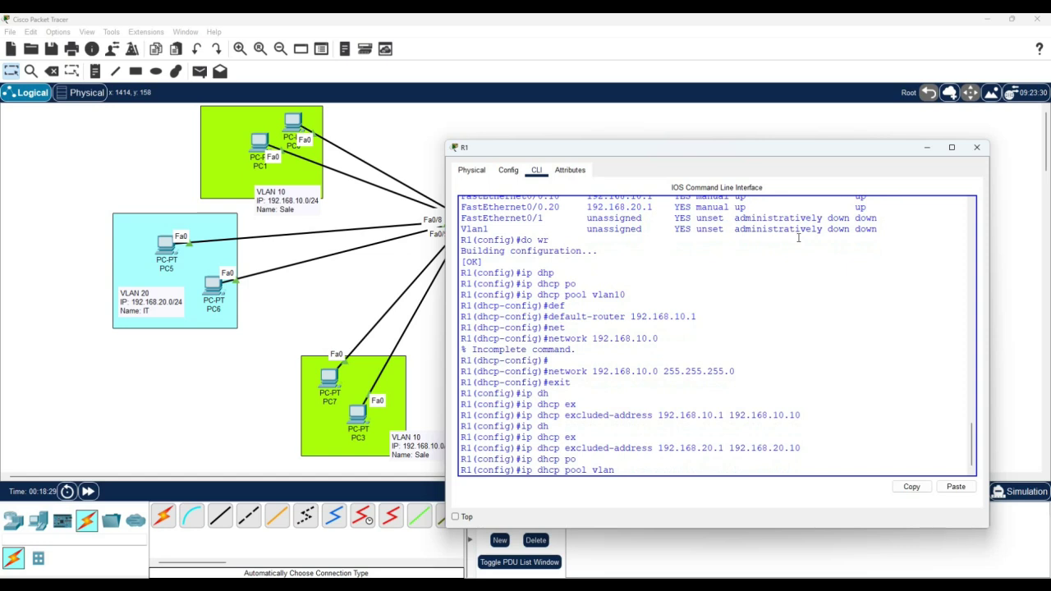
pyautogui.write('20')
pyautogui.press('Return')
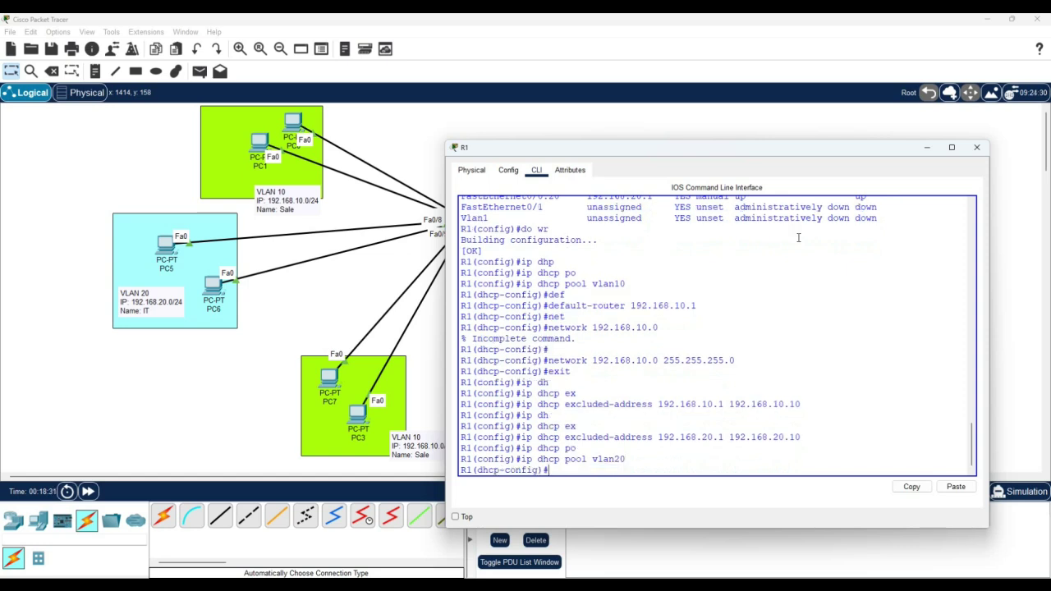
# Step: Give pool vlan20 default-router 192.168.20.1 and network 192.168.20.0 255.255.255.0
pyautogui.write('de')
pyautogui.press('Tab')
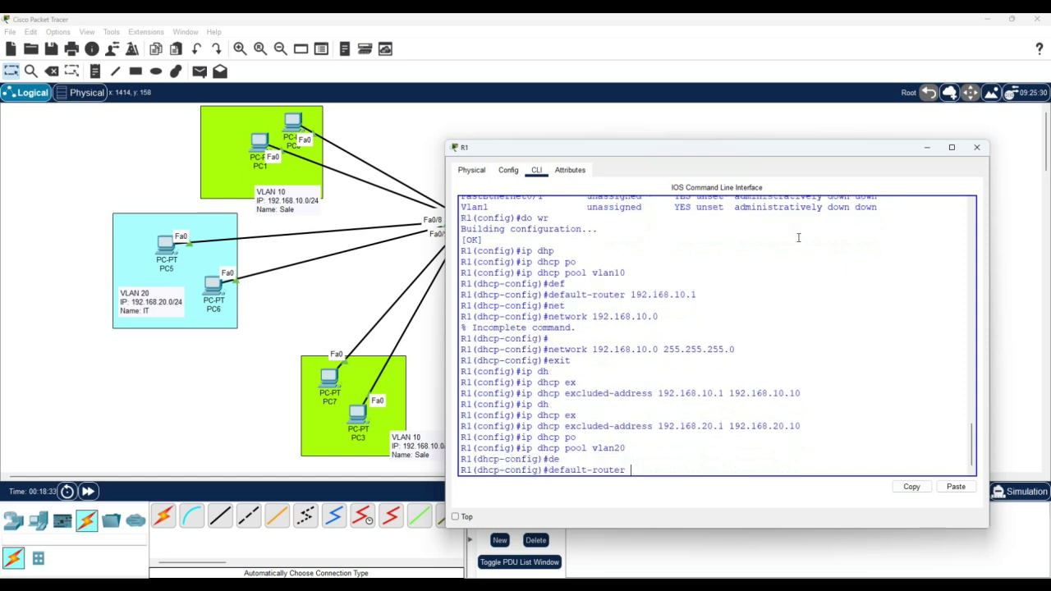
pyautogui.write('192.168.20.1')
pyautogui.press('Return')
pyautogui.write('net')
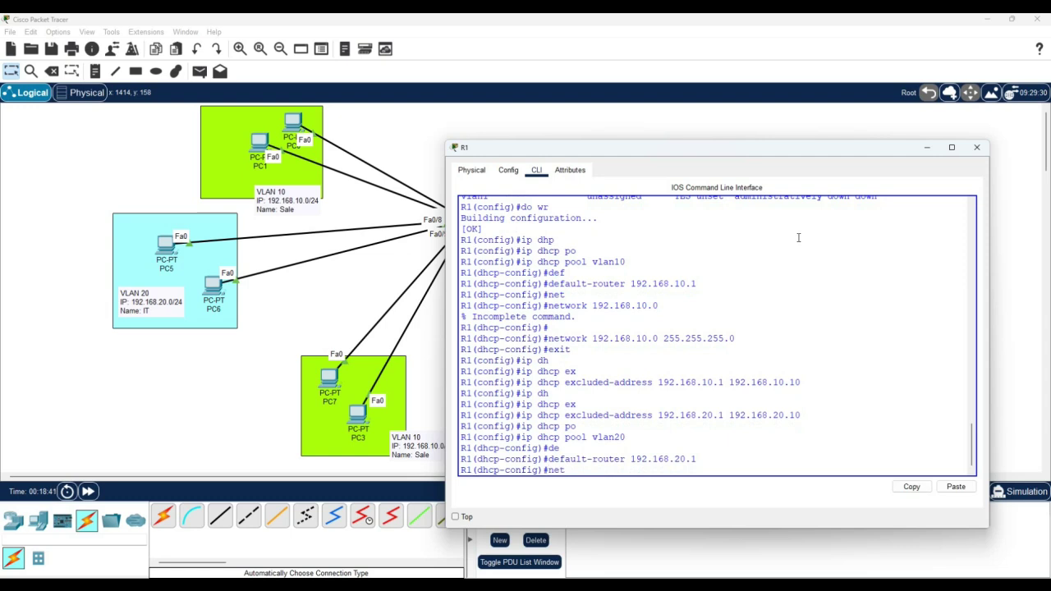
pyautogui.press('Tab')
pyautogui.write('192.')
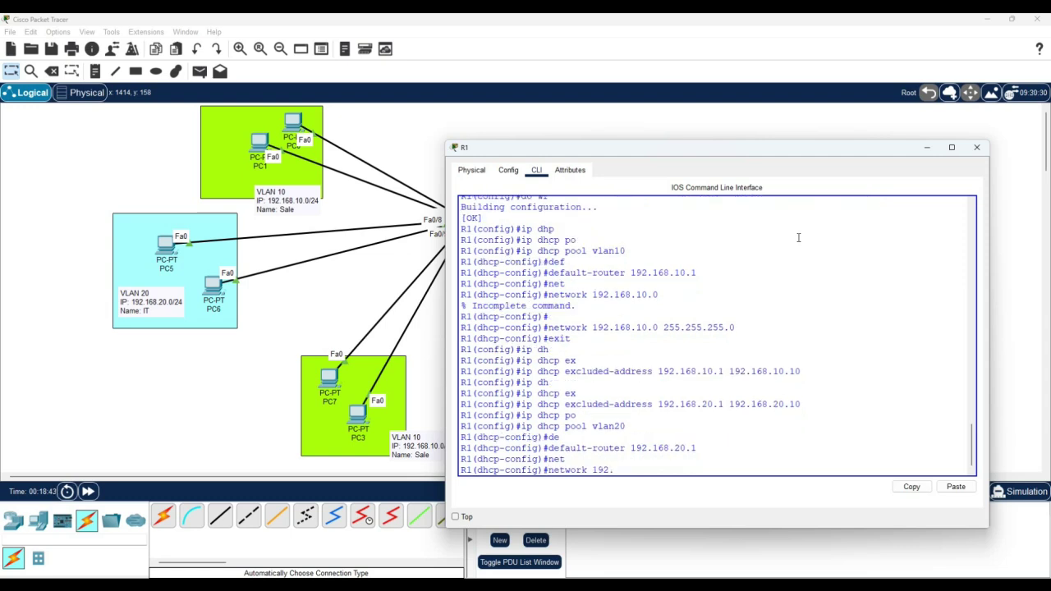
pyautogui.write('168.20.0 255.255.255.0')
pyautogui.press('Return')
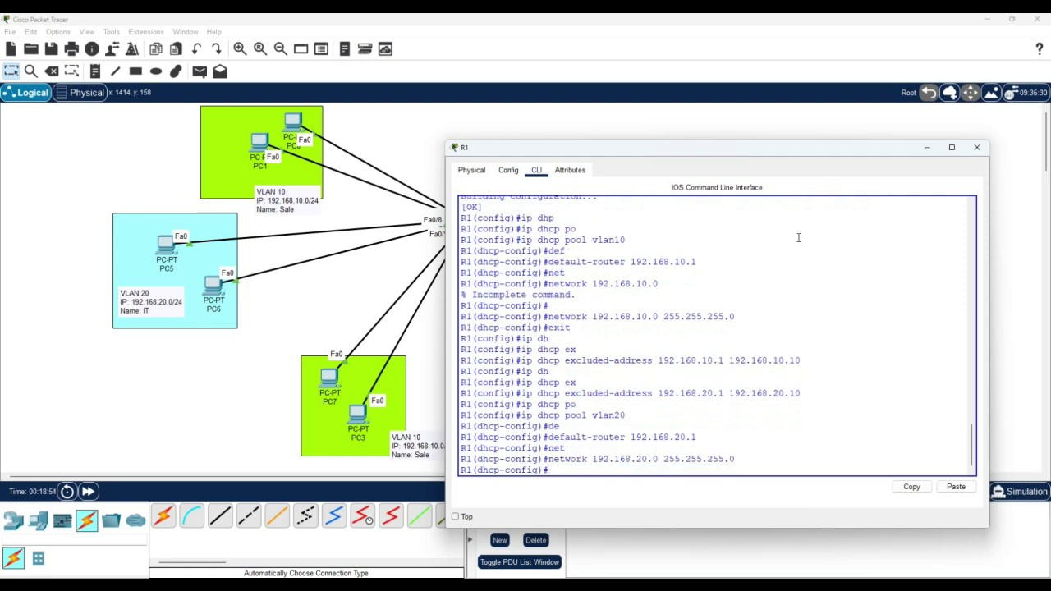
# Step: Exit configuration mode, save with wr, and display the running-config
pyautogui.hotkey('ctrl', 'z')
pyautogui.press('Return')
pyautogui.press('Return')
pyautogui.write('wr')
pyautogui.press('Return')
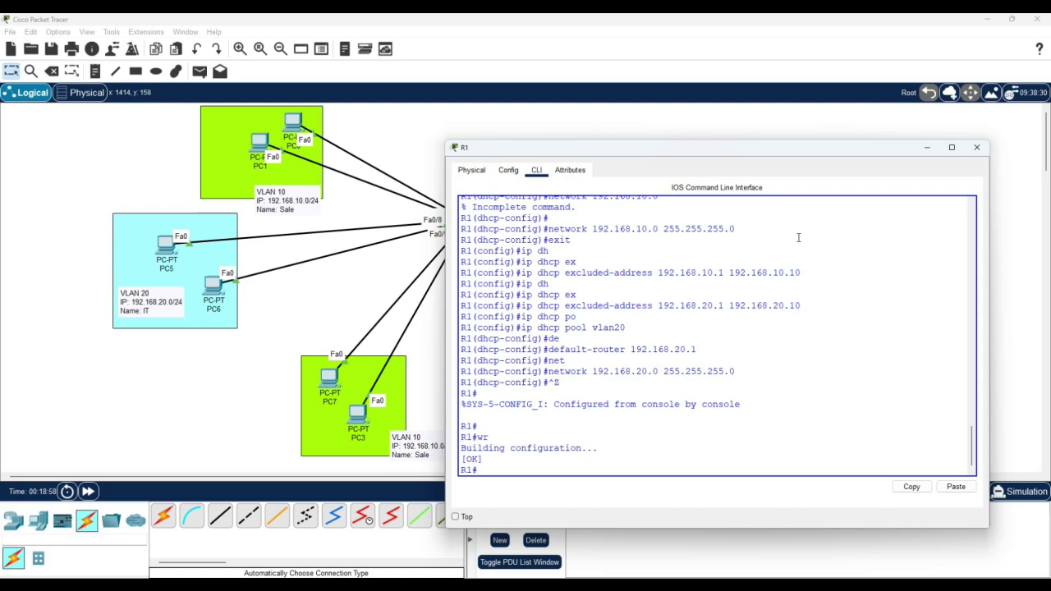
pyautogui.write('sh run')
pyautogui.press('Return')
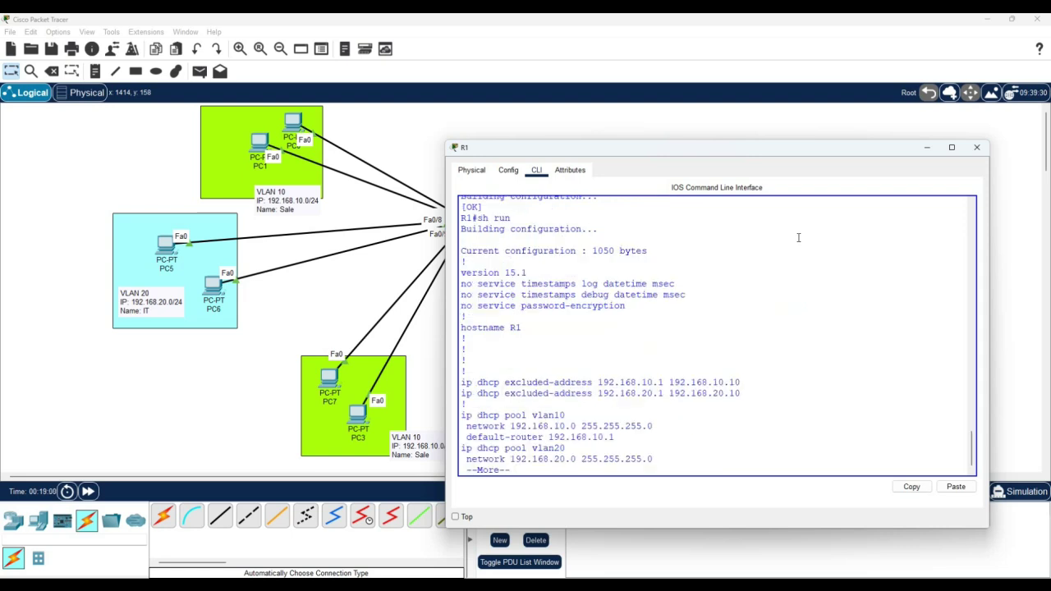
# Step: Review the vlan10 and vlan20 pool settings in R1's running-config, then close its window
pyautogui.press('Return')
pyautogui.press('Return')
pyautogui.press('Return')
pyautogui.press('Return')
pyautogui.press('Return')
pyautogui.press('Return')
pyautogui.press('Return')
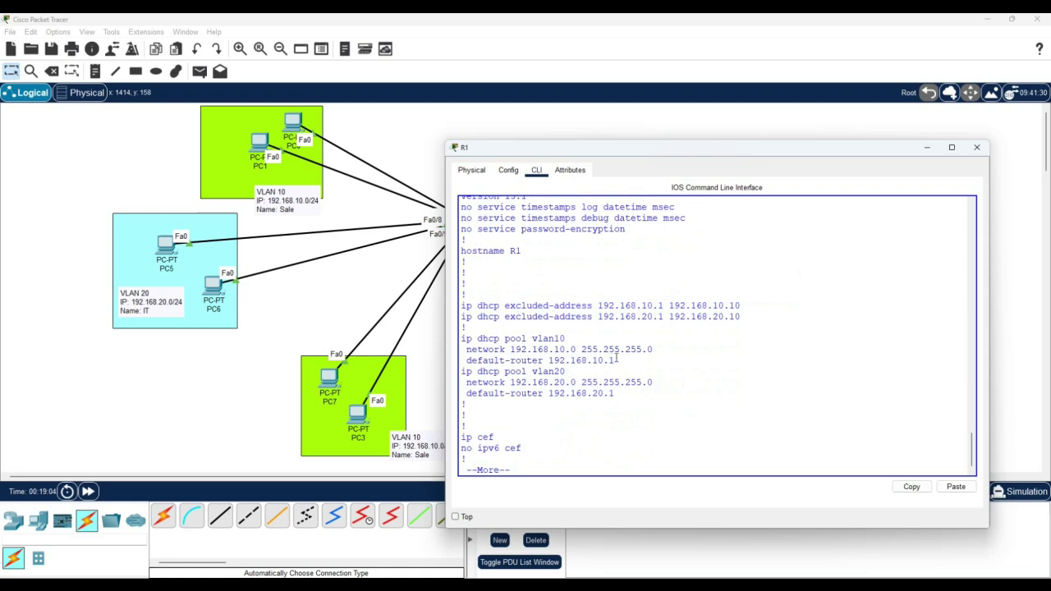
pyautogui.moveTo(614, 361); pyautogui.dragTo(449, 340)
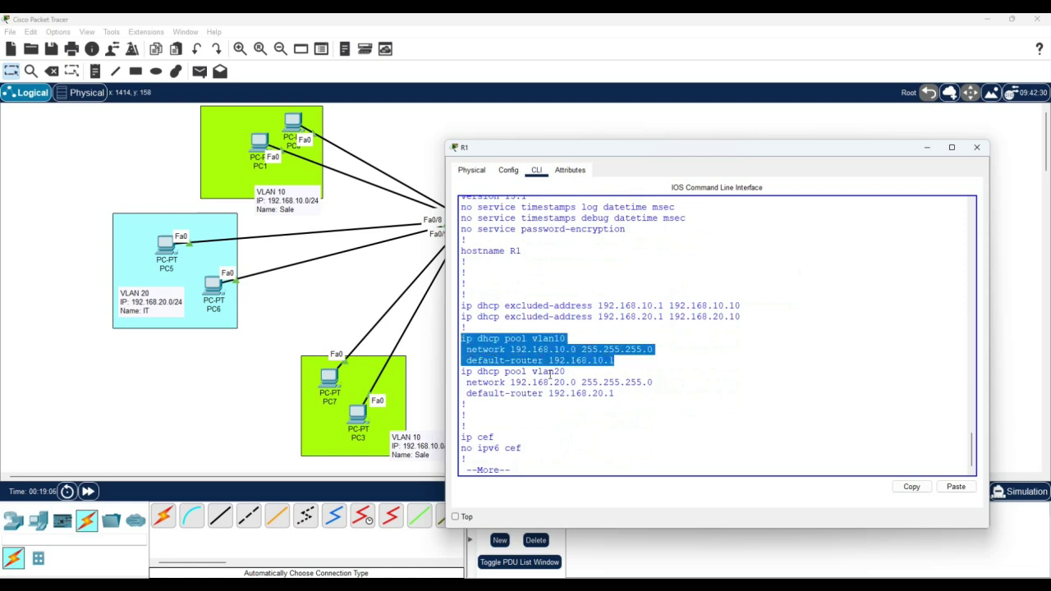
pyautogui.moveTo(630, 396); pyautogui.dragTo(452, 371)
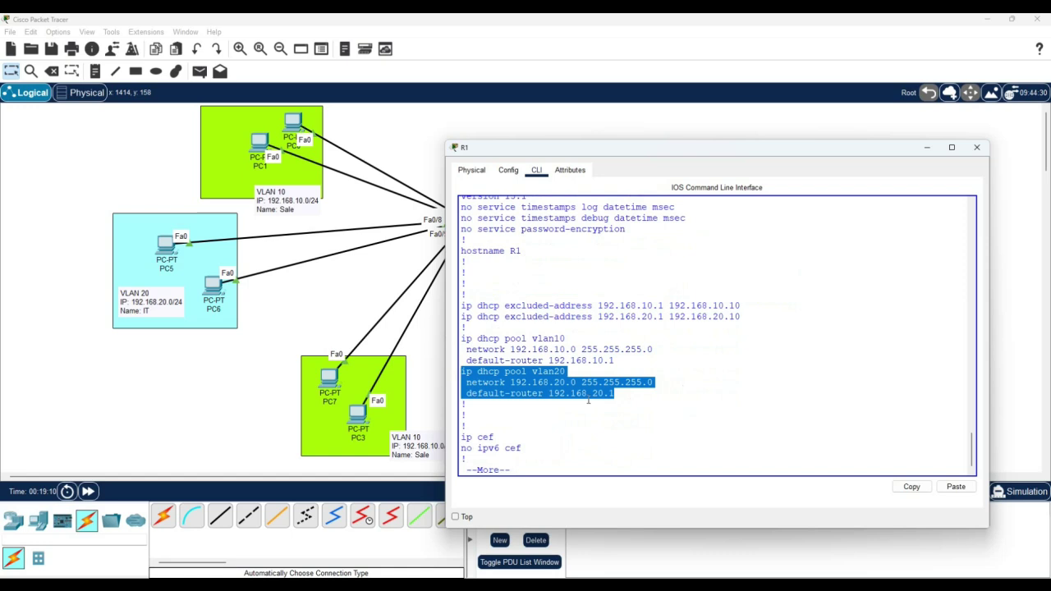
pyautogui.click(976, 147)
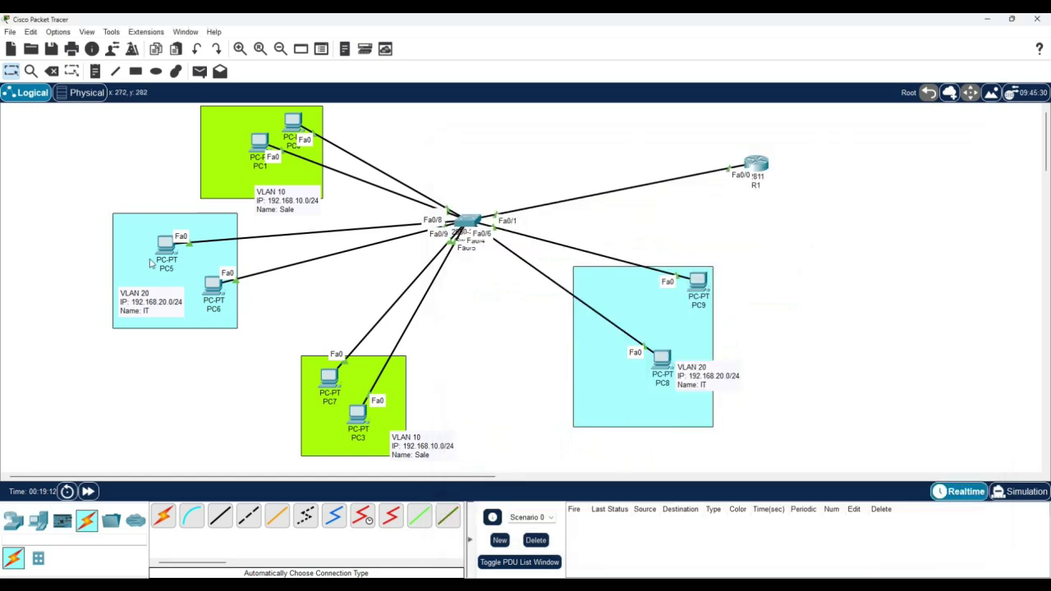
# Step: Confirm PC5 has received DHCP address 192.168.20.11
pyautogui.click(167, 244)
pyautogui.click(418, 209)
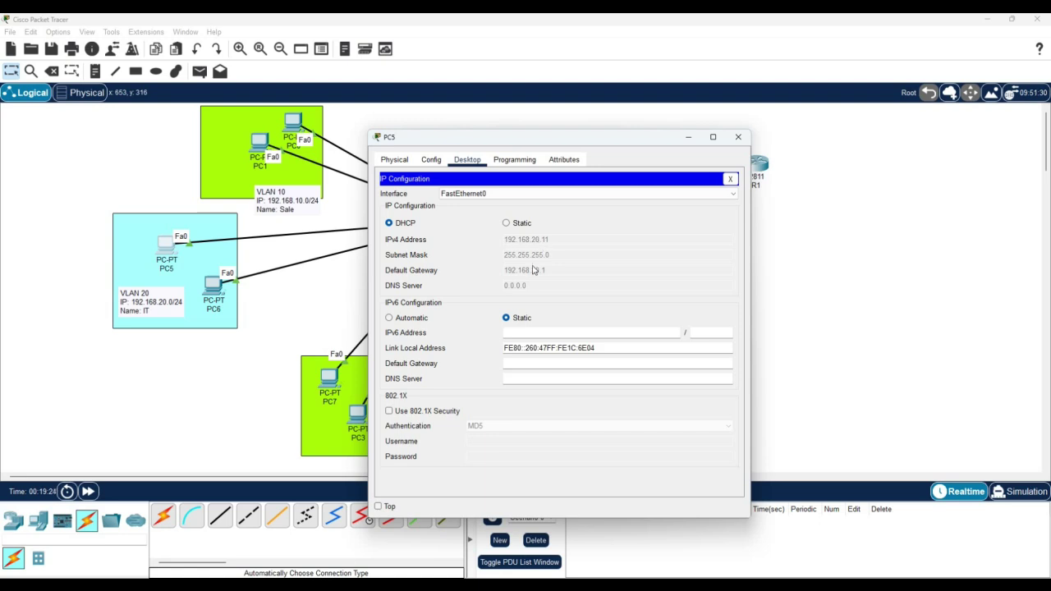
pyautogui.click(221, 294)
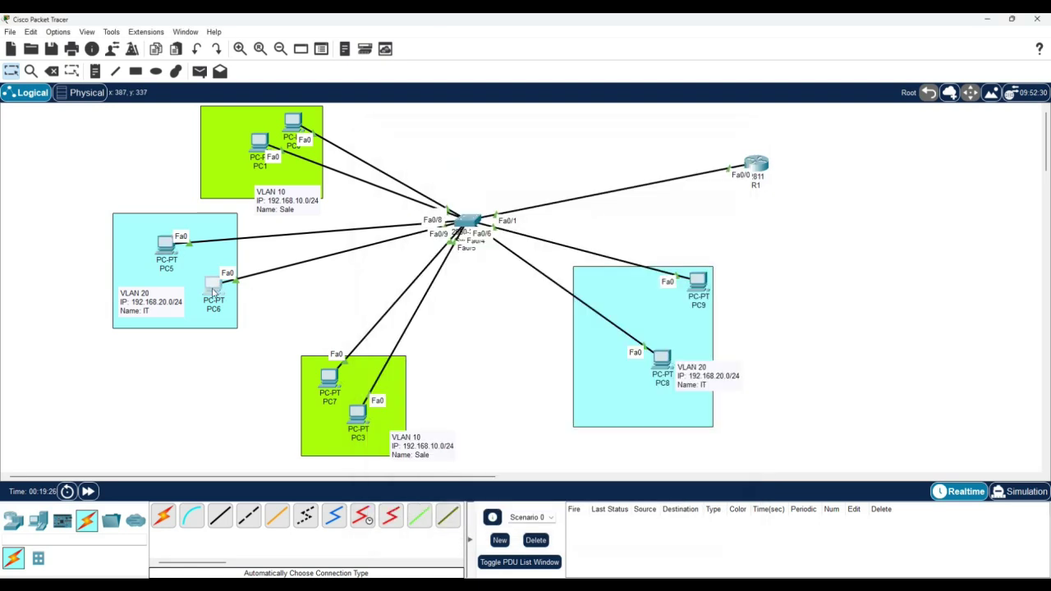
# Step: Switch PC6 to DHCP so it obtains 192.168.20.12
pyautogui.click(423, 212)
pyautogui.click(507, 224)
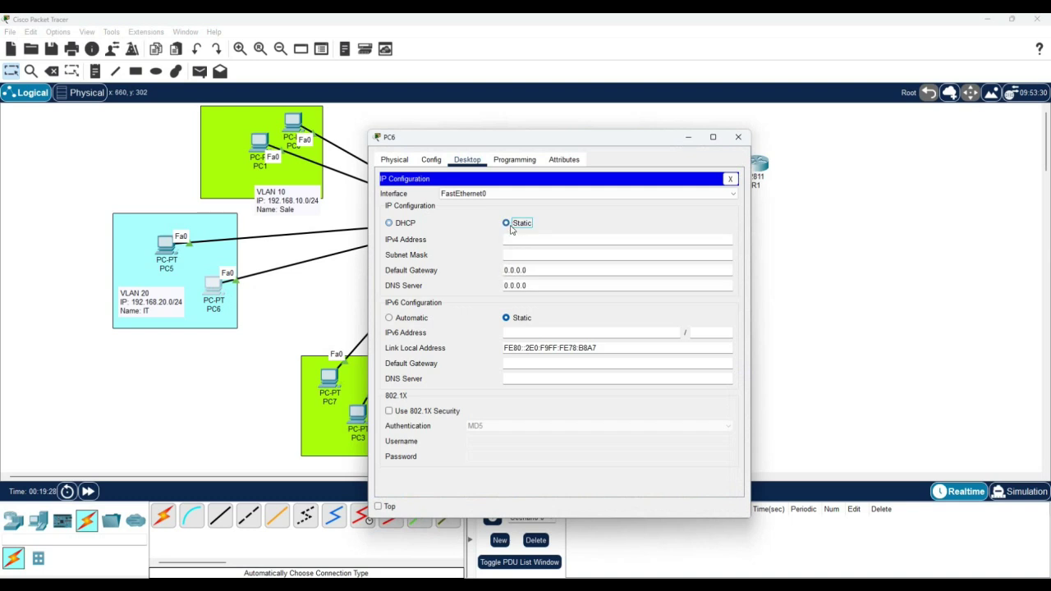
pyautogui.click(390, 222)
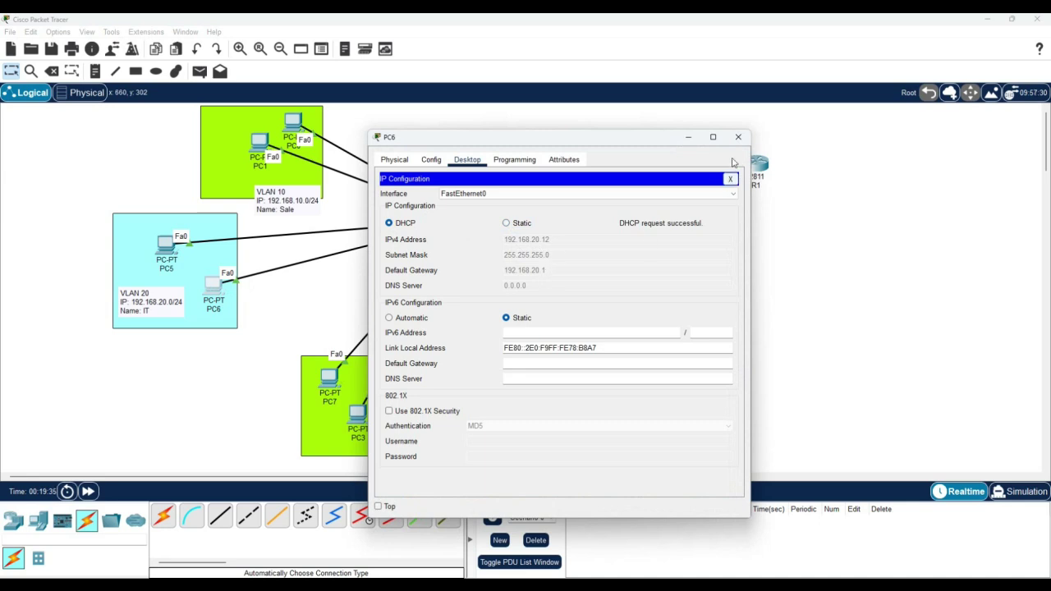
pyautogui.click(738, 136)
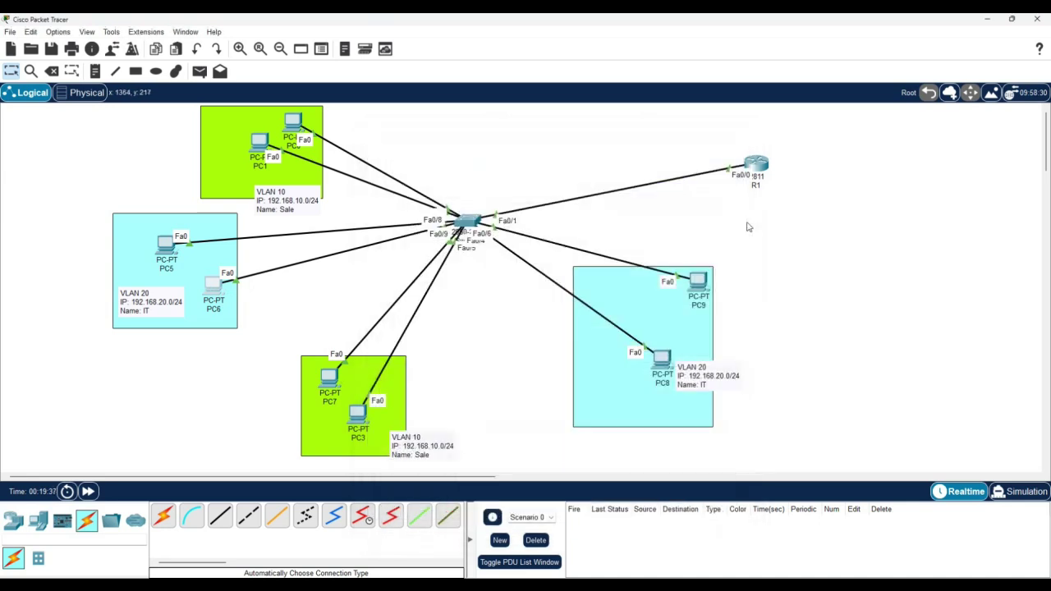
# Step: Rename router R1 to DHCP-Sever
pyautogui.moveTo(759, 167); pyautogui.dragTo(690, 125)
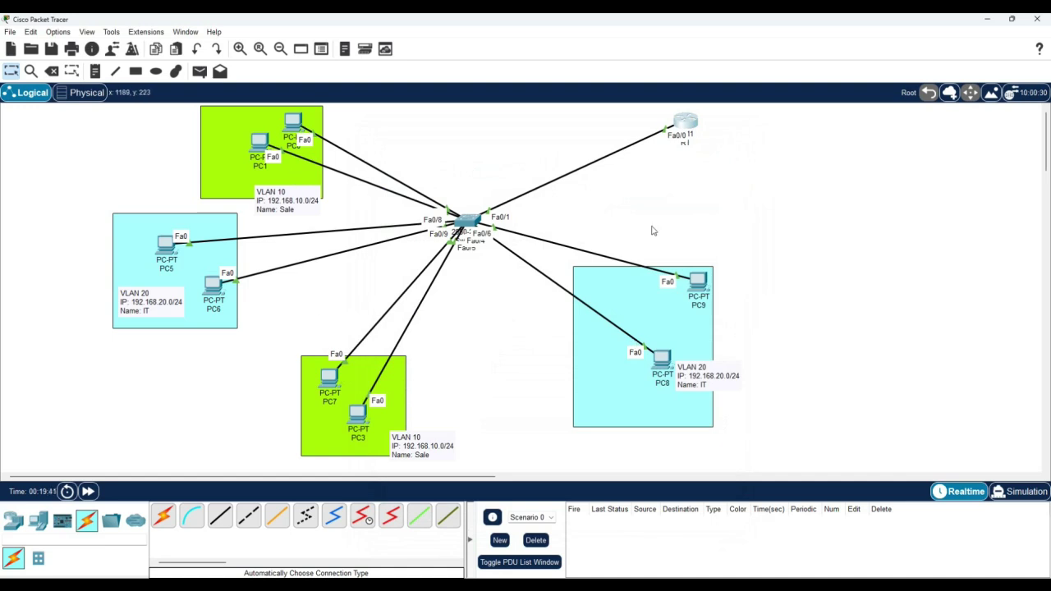
pyautogui.moveTo(690, 125); pyautogui.dragTo(712, 167)
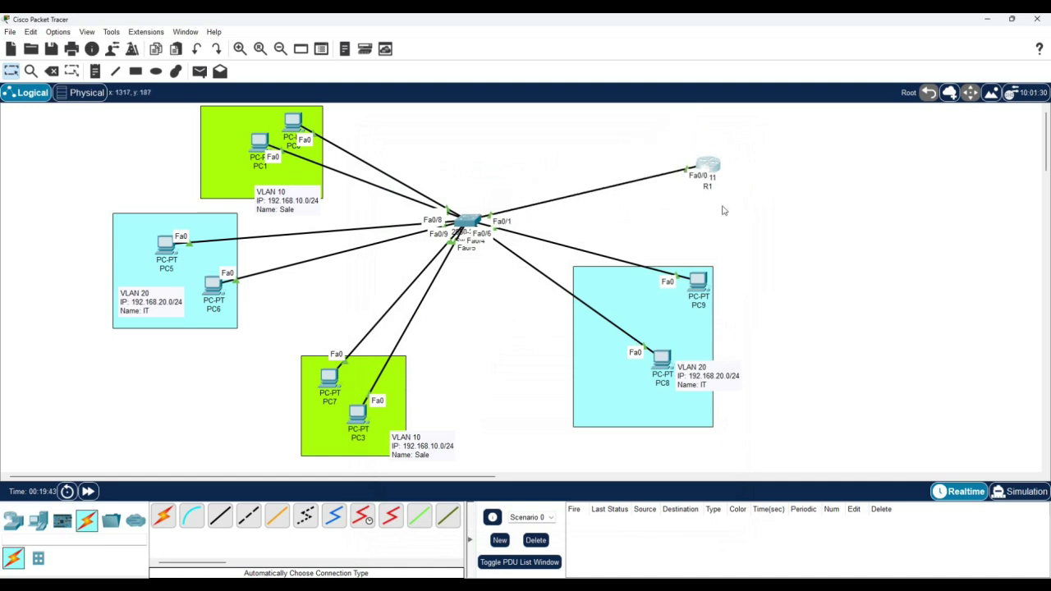
pyautogui.click(710, 188)
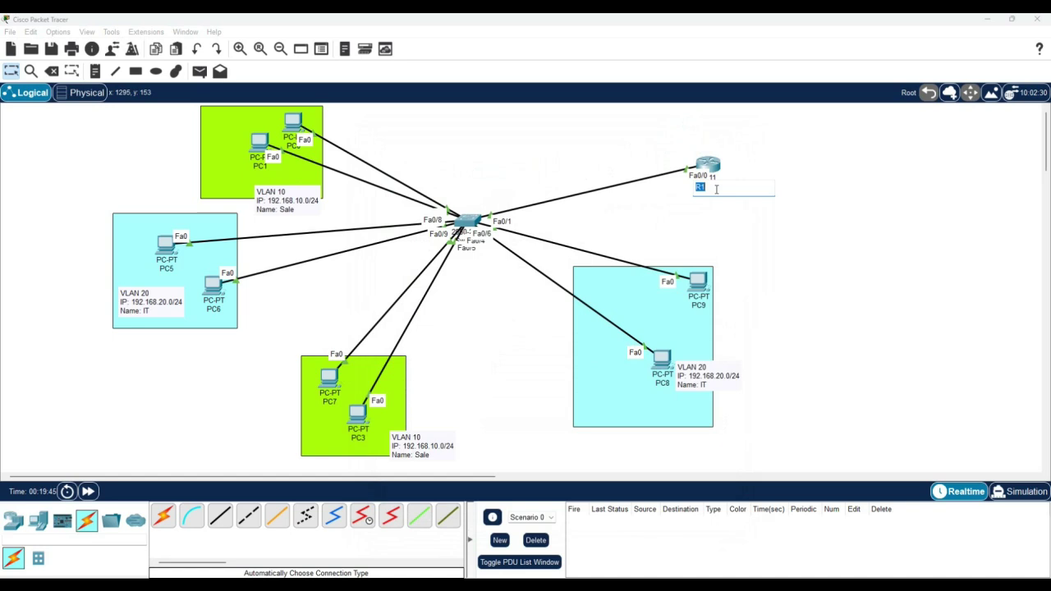
pyautogui.write('DHCP-')
pyautogui.write('Se')
pyautogui.write('-')
pyautogui.click(721, 207)
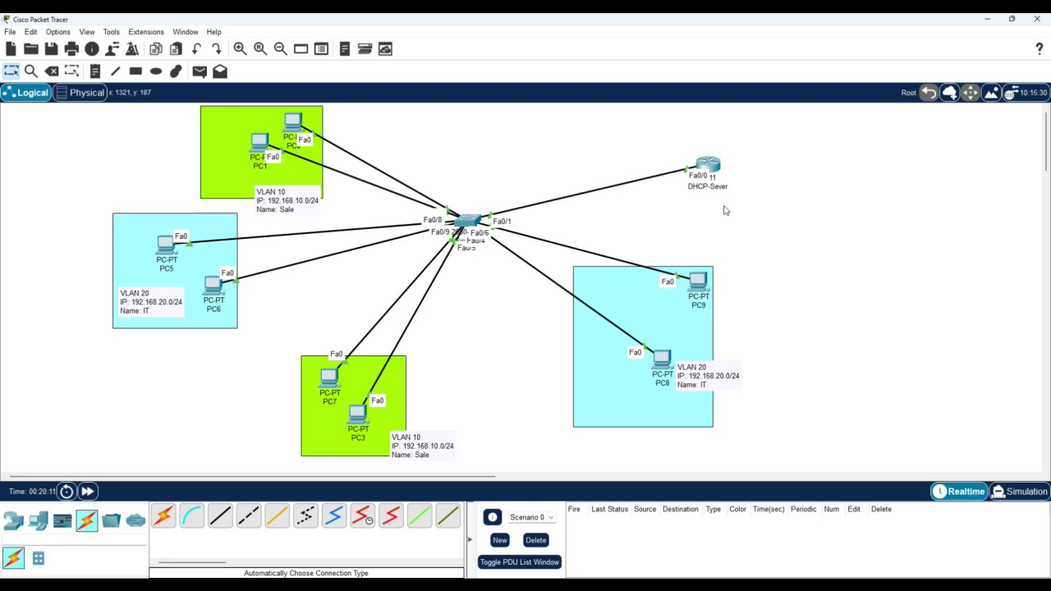
# Step: Reposition the DHCP-Sever router beside the switch in the topology
pyautogui.moveTo(708, 165); pyautogui.dragTo(708, 151)
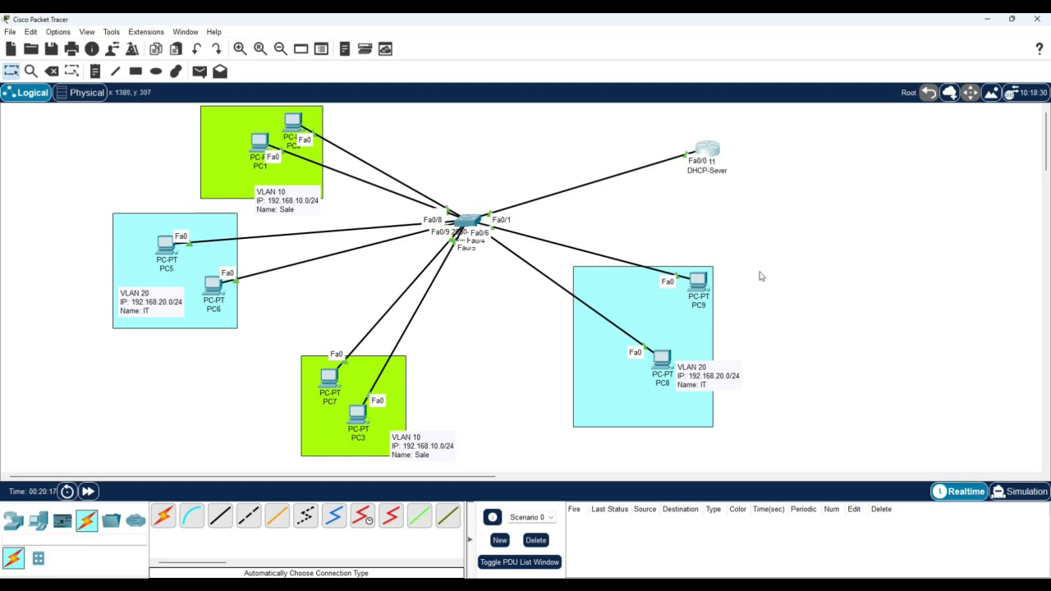
pyautogui.moveTo(713, 160); pyautogui.dragTo(690, 142)
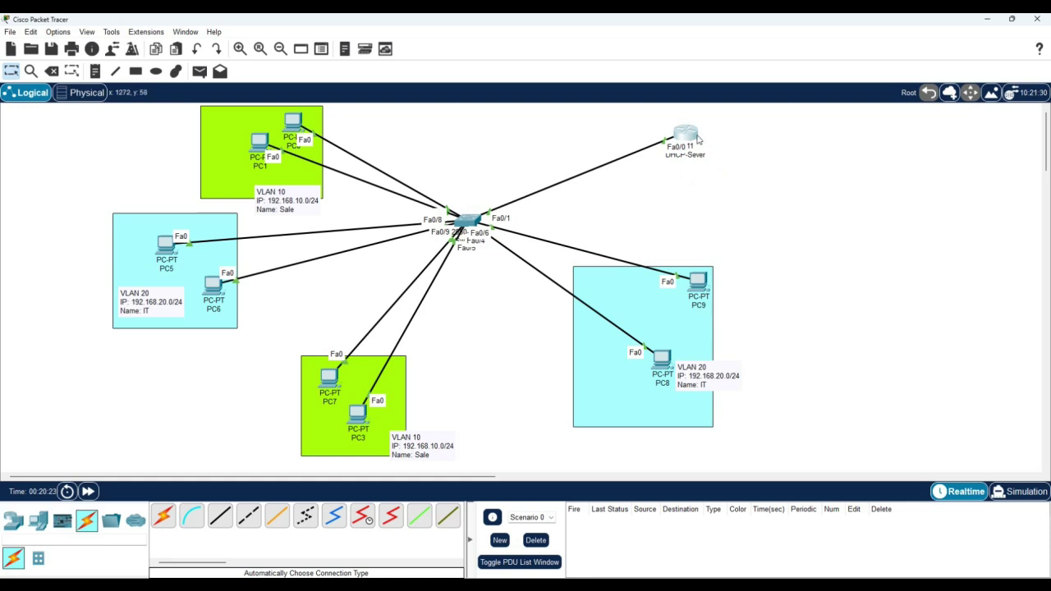
pyautogui.moveTo(697, 137)
pyautogui.mouseDown()
pyautogui.moveTo(711, 161)
pyautogui.moveTo(717, 155)
pyautogui.mouseUp()
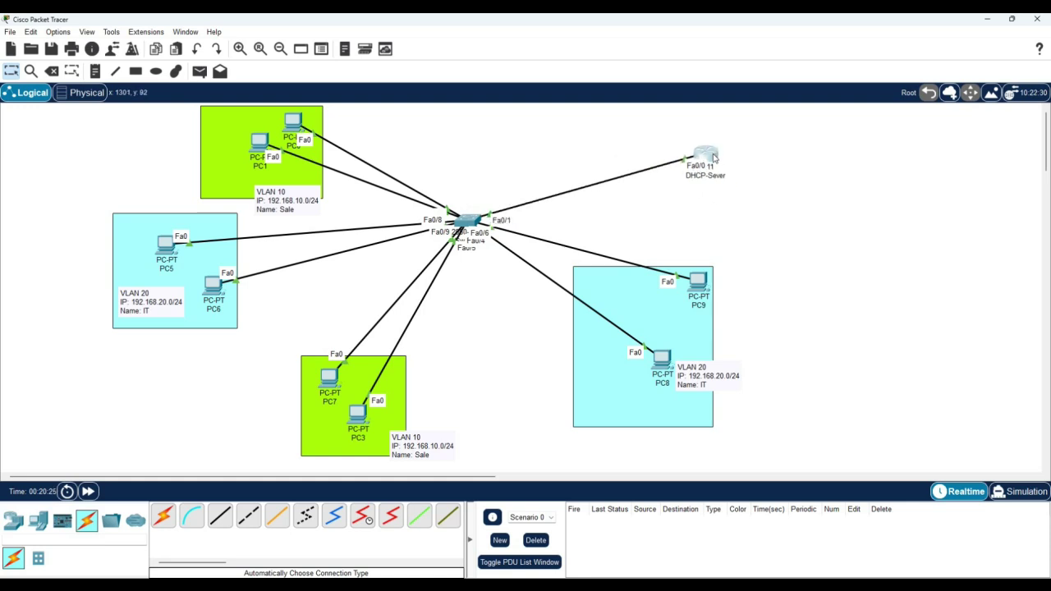
pyautogui.moveTo(712, 157)
# Step: Recheck PC5's IP configuration showing 192.168.20.11, then close it
pyautogui.click(166, 244)
pyautogui.moveTo(525, 139); pyautogui.dragTo(690, 169)
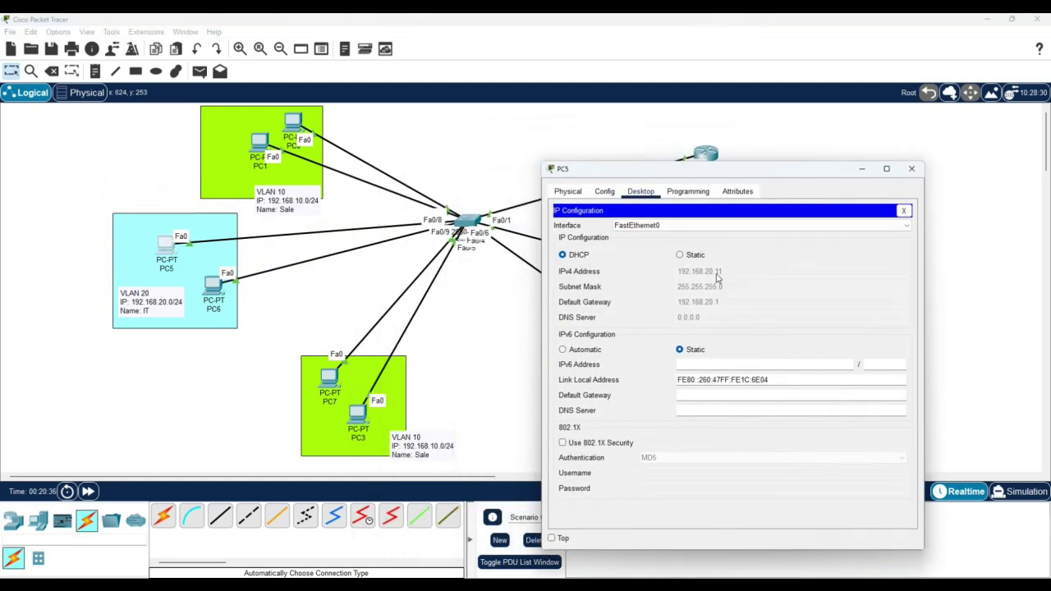
pyautogui.click(911, 169)
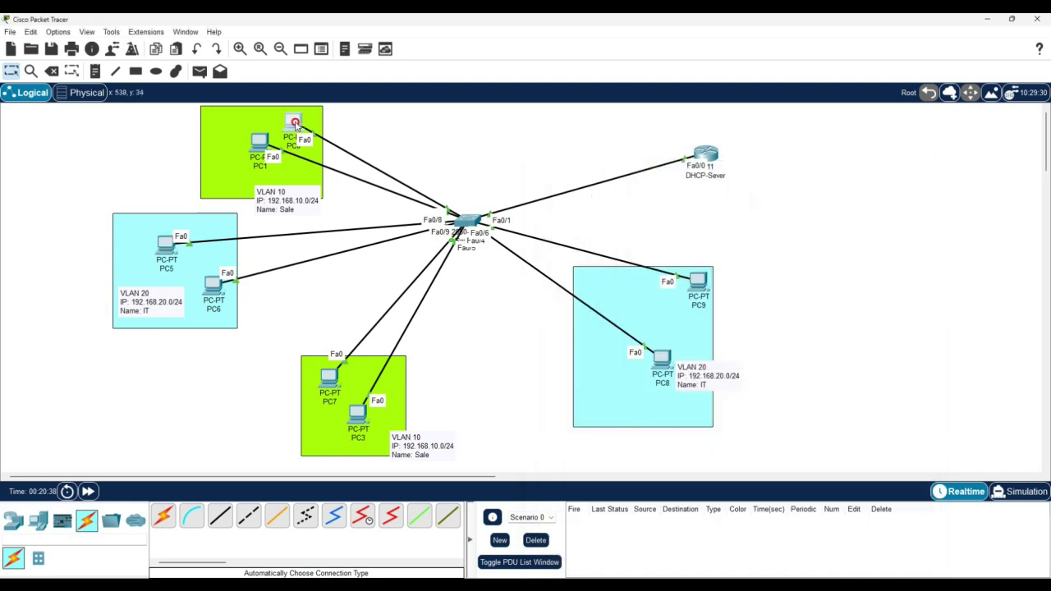
# Step: From PC0's command prompt, ping 192.168.20.11 and confirm replies
pyautogui.click(697, 293)
pyautogui.click(988, 284)
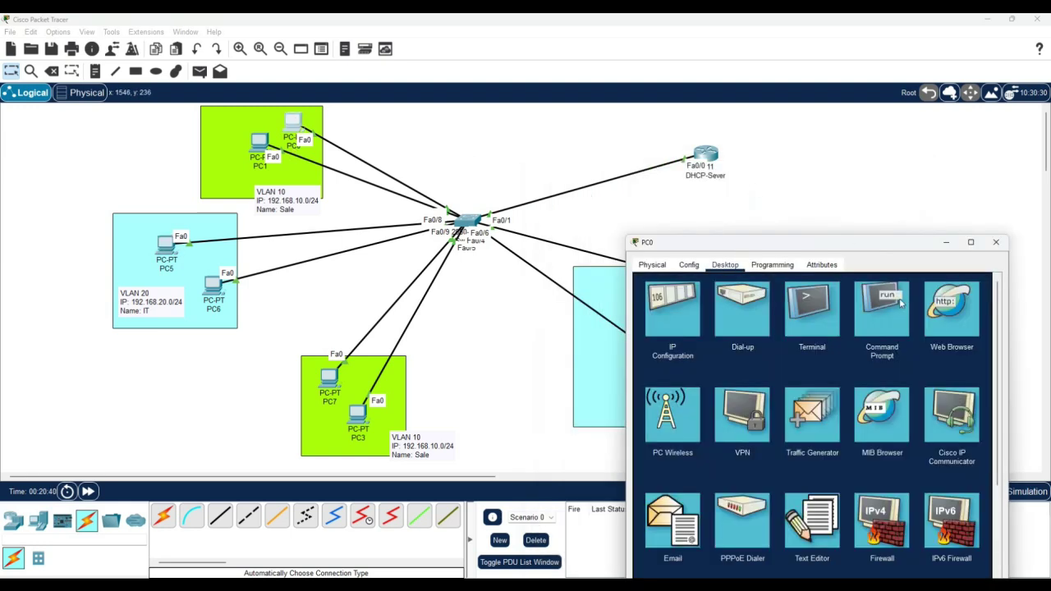
pyautogui.click(902, 303)
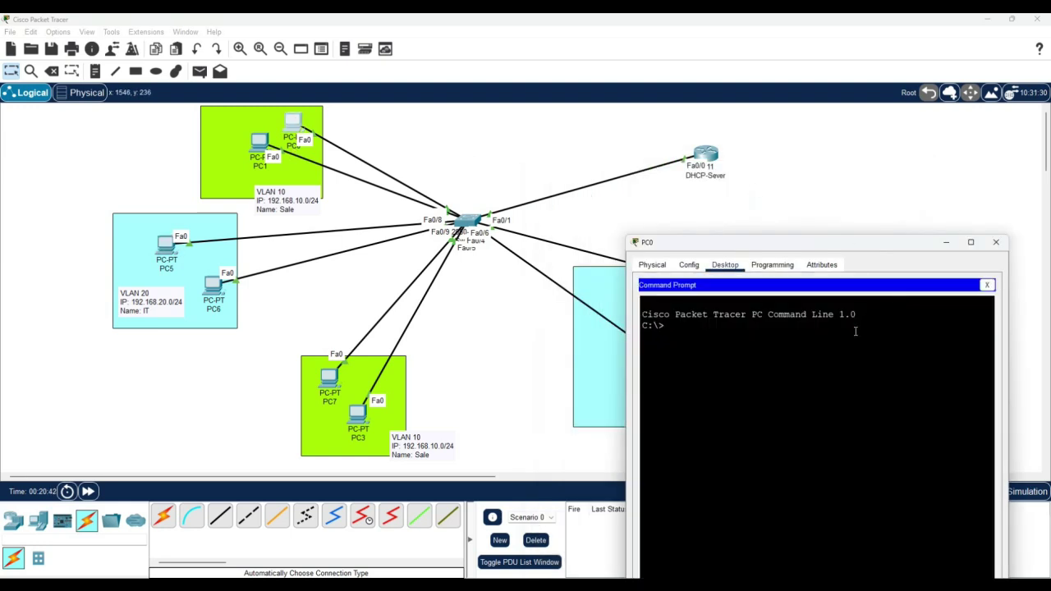
pyautogui.write('ping 192.168.20.11')
pyautogui.press('Return')
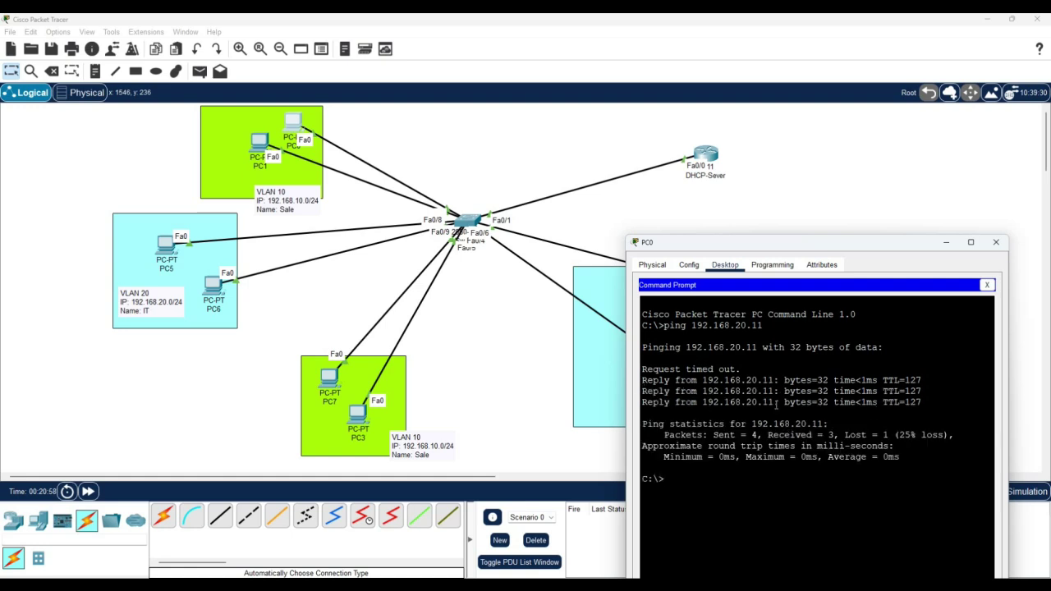
pyautogui.click(995, 242)
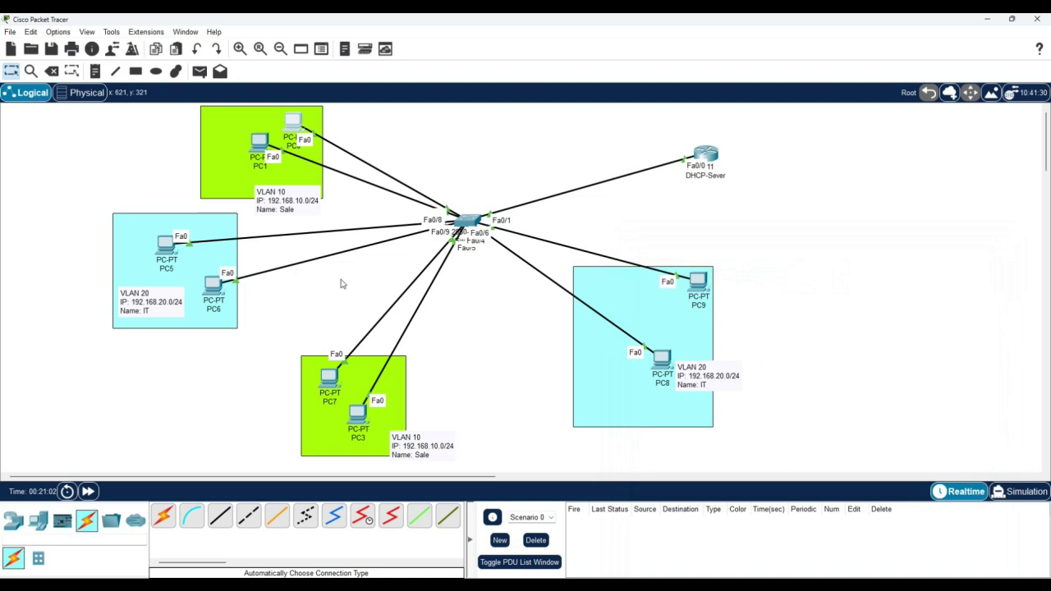